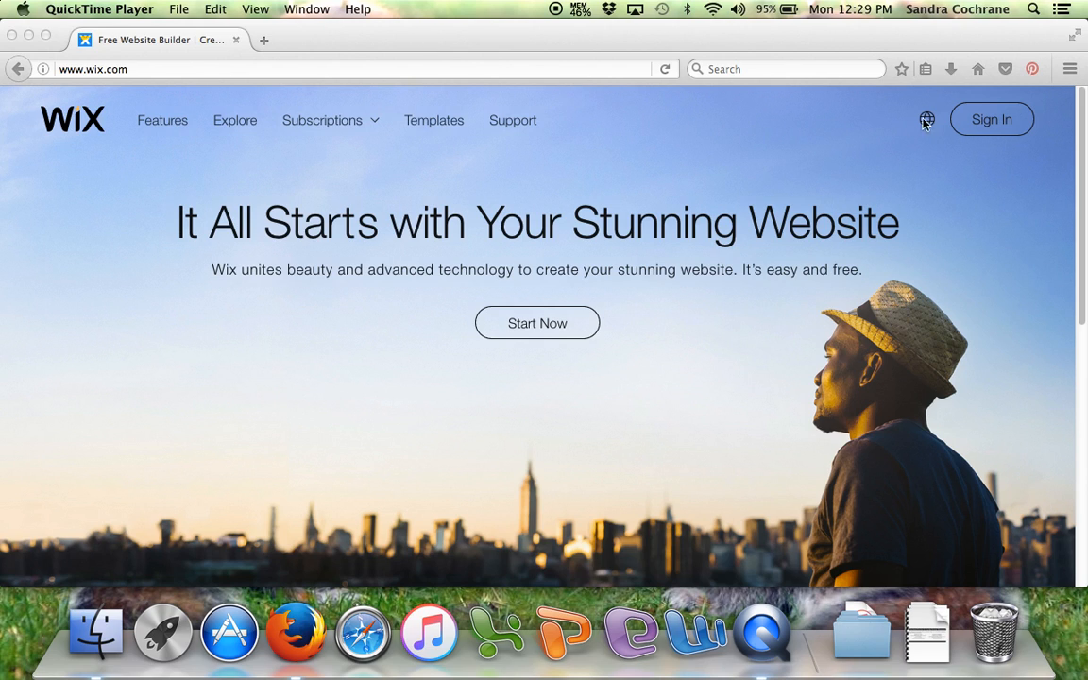
- Sign in to the Wix account with the saved e-mail and password
left_click(997, 122)
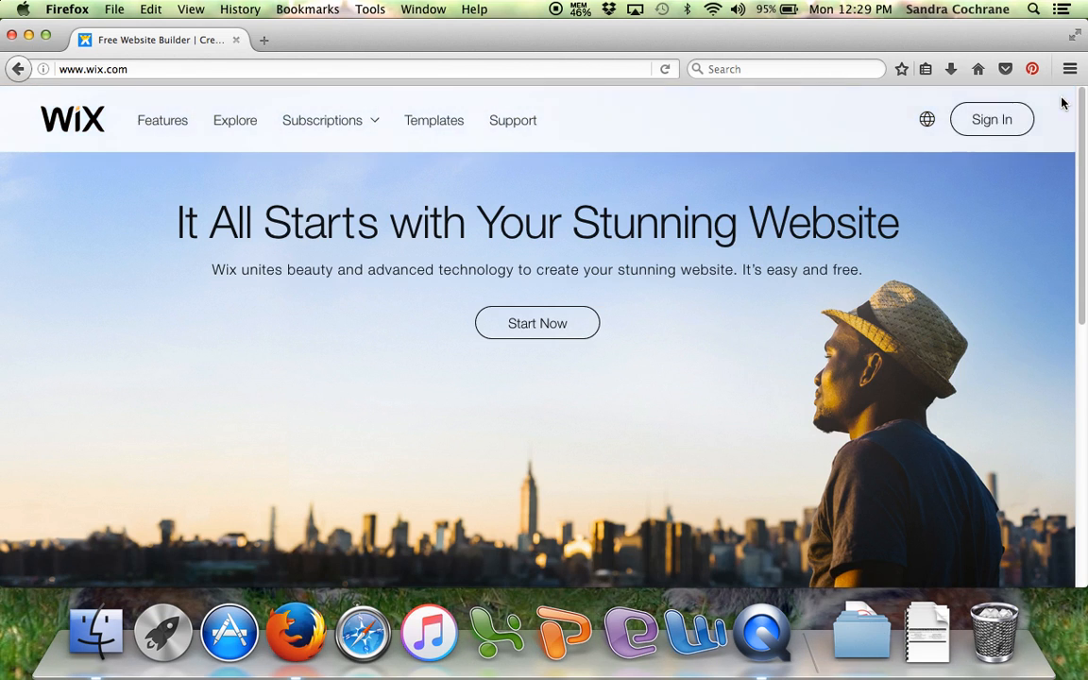
left_click(1006, 127)
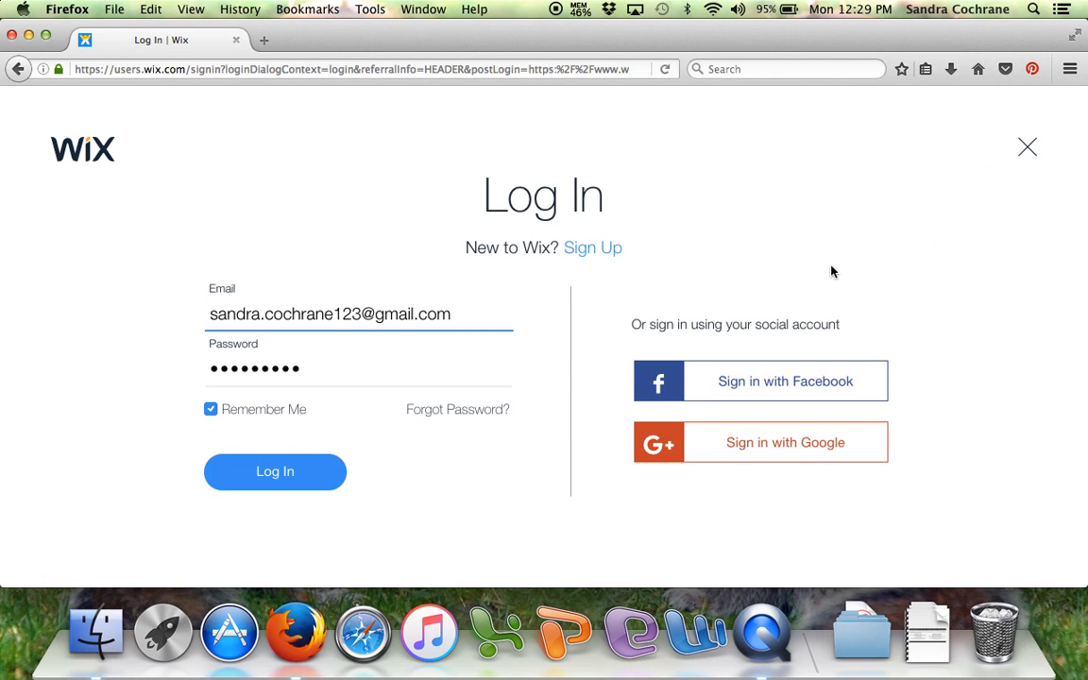
left_click(291, 472)
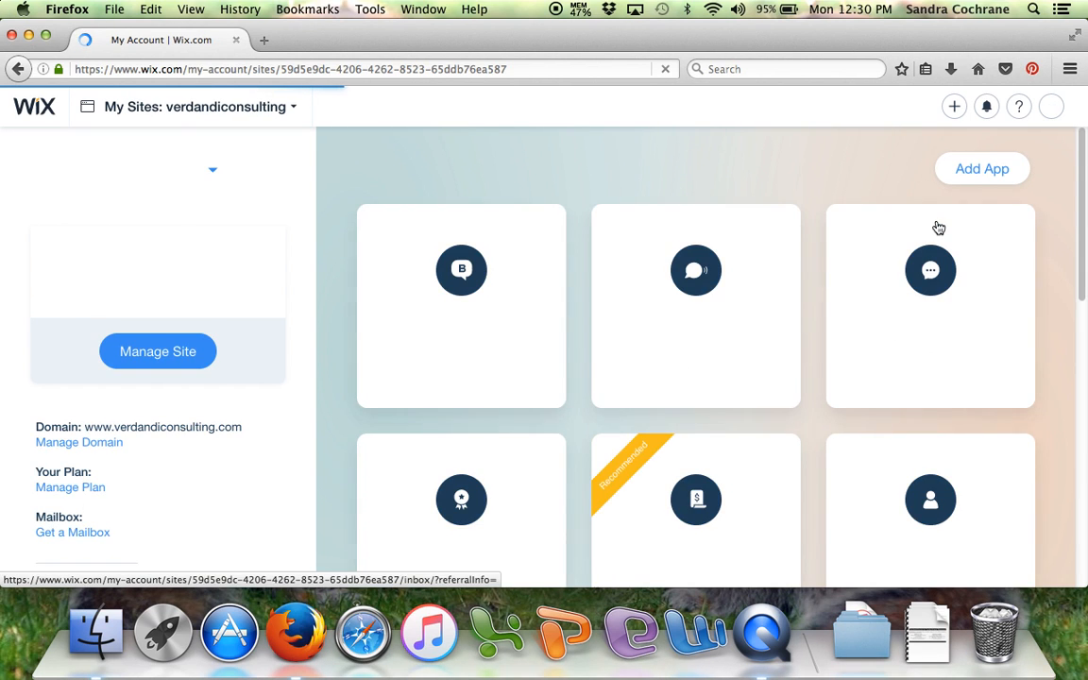
key("F11")
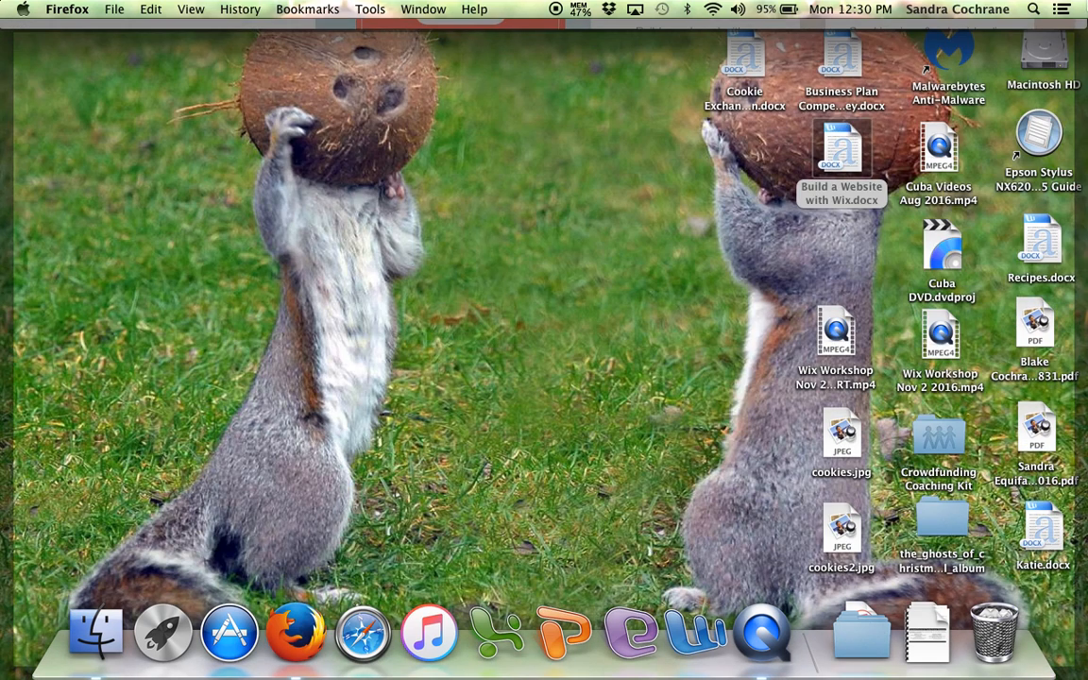
left_click(1000, 16)
left_click(1028, 29)
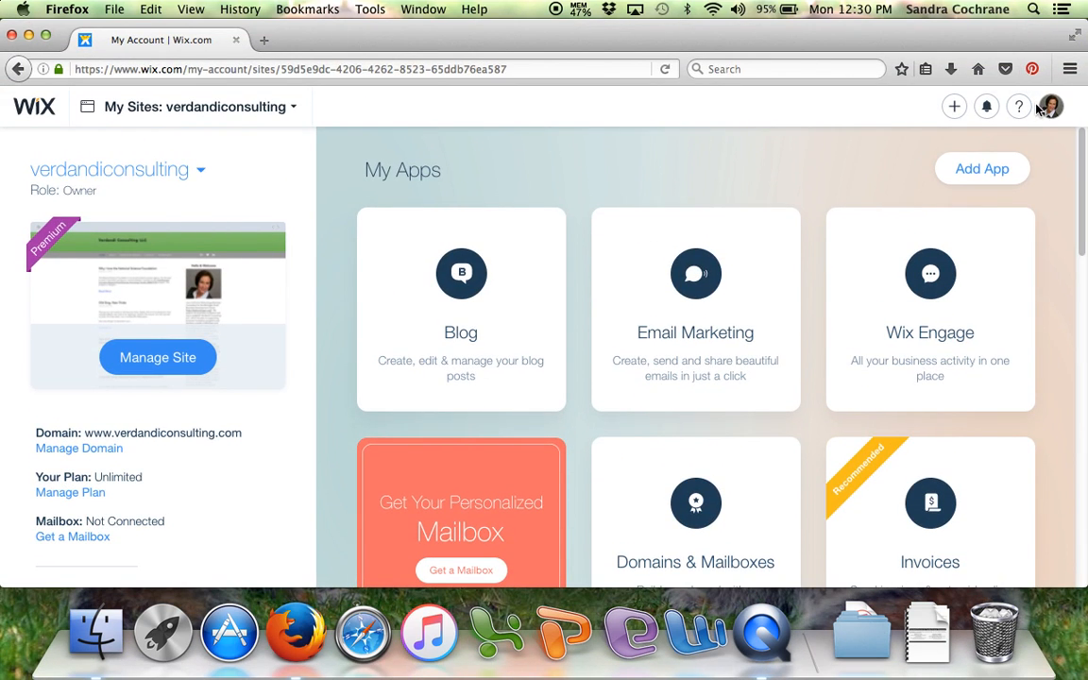
- Start creating a new Business website with the Wix Editor rather than Wix ADI
left_click(986, 107)
left_click(954, 107)
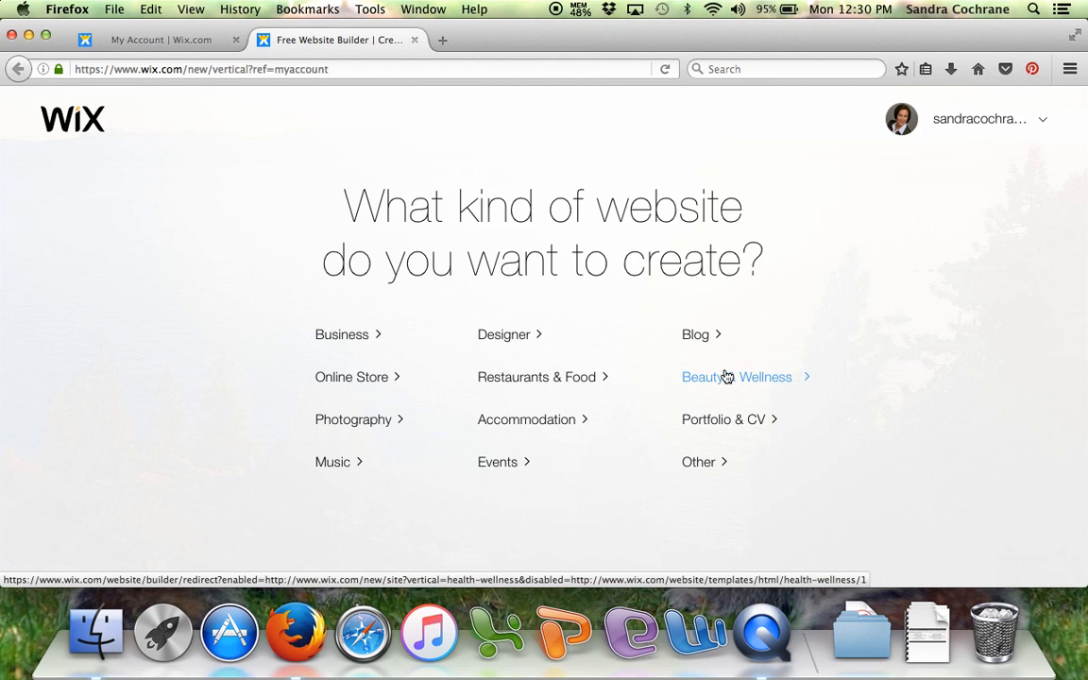
left_click(350, 337)
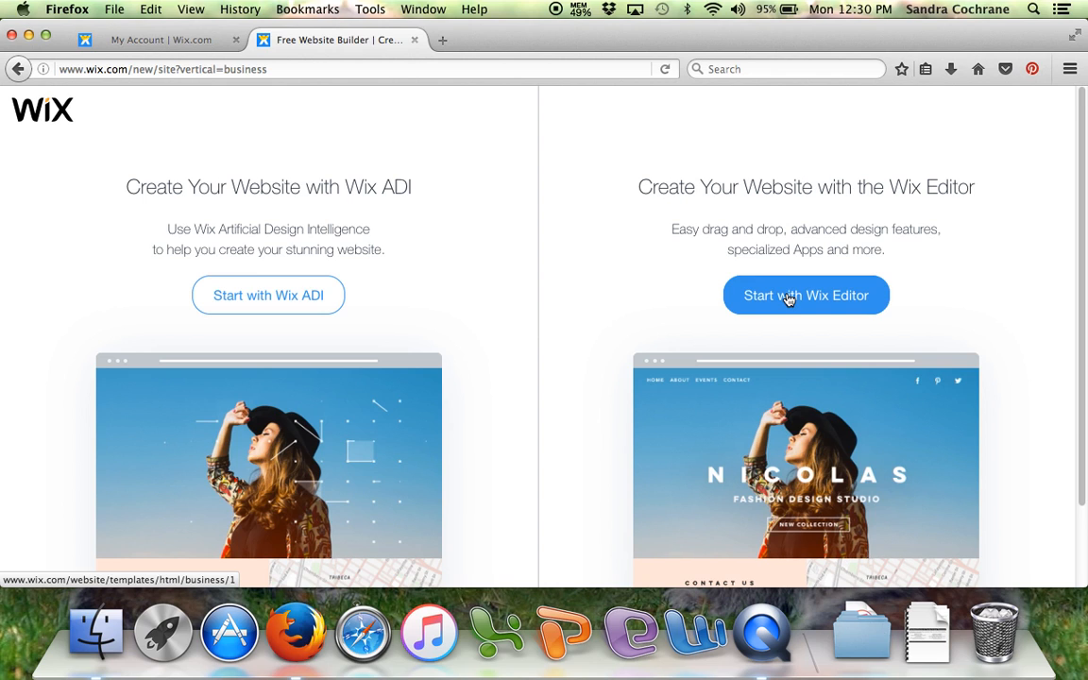
left_click(789, 298)
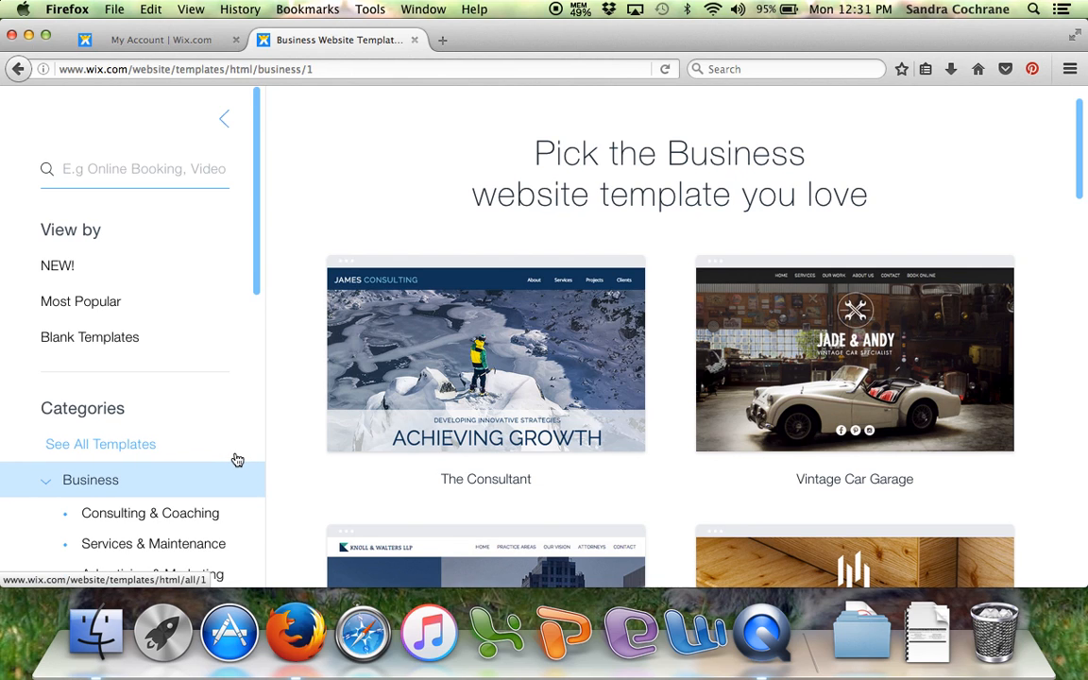
- Show the Pets & Animals business templates and open the Dog Day Care template for viewing
scroll(235, 460, "down", 3)
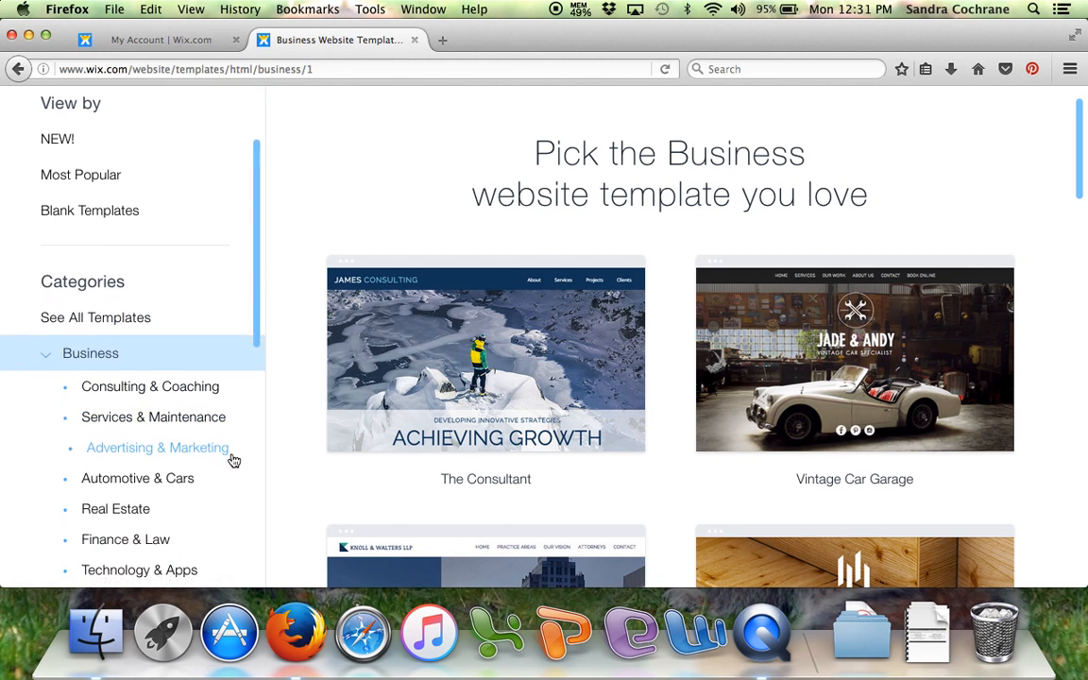
scroll(233, 460, "down", 2)
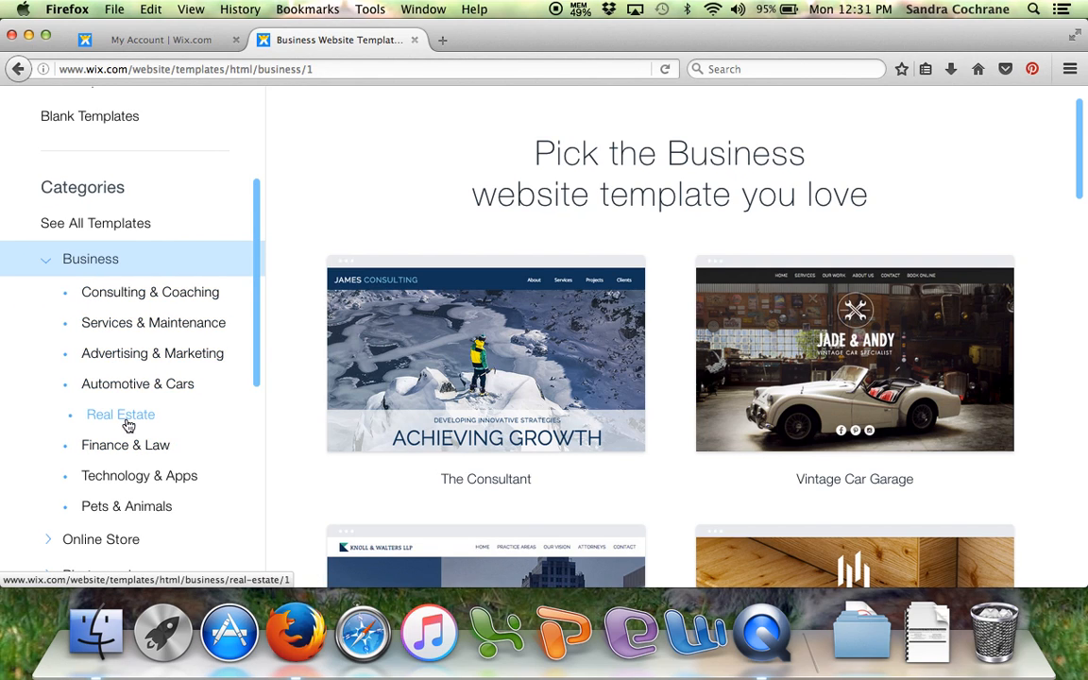
left_click(123, 507)
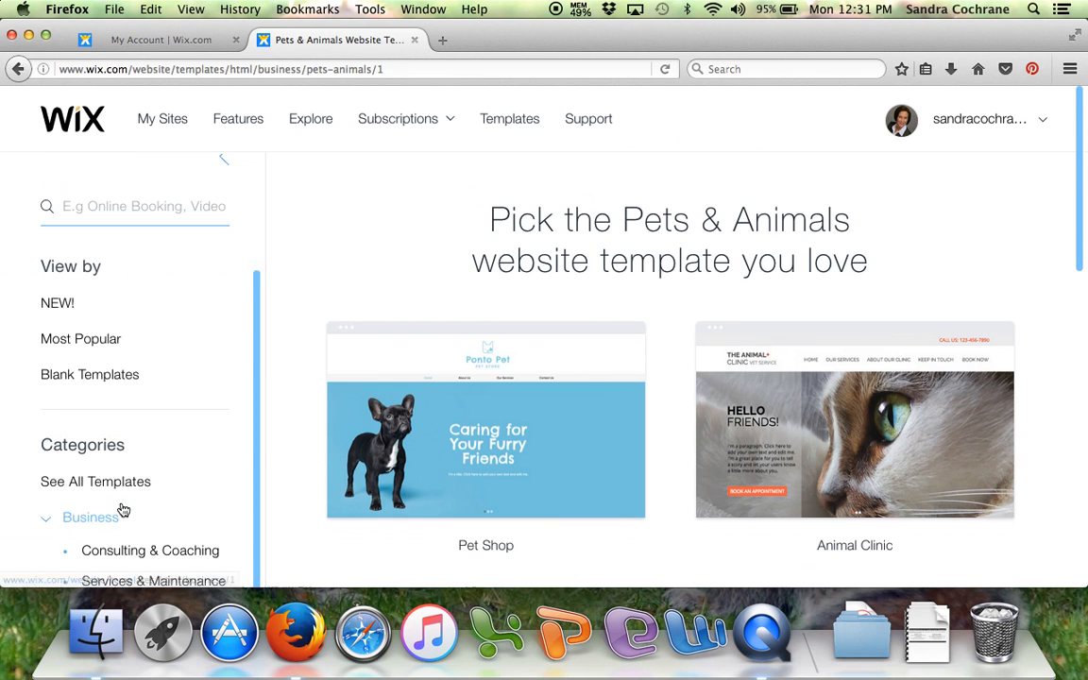
mouse_move(435, 363)
scroll(437, 363, "down", 5)
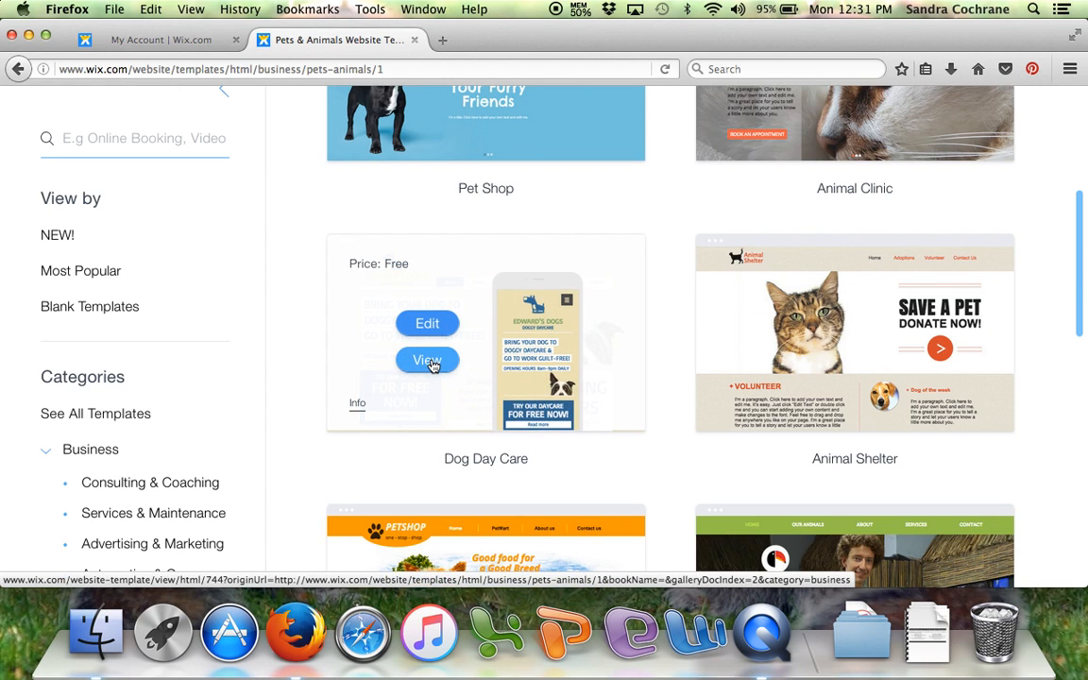
left_click(428, 361)
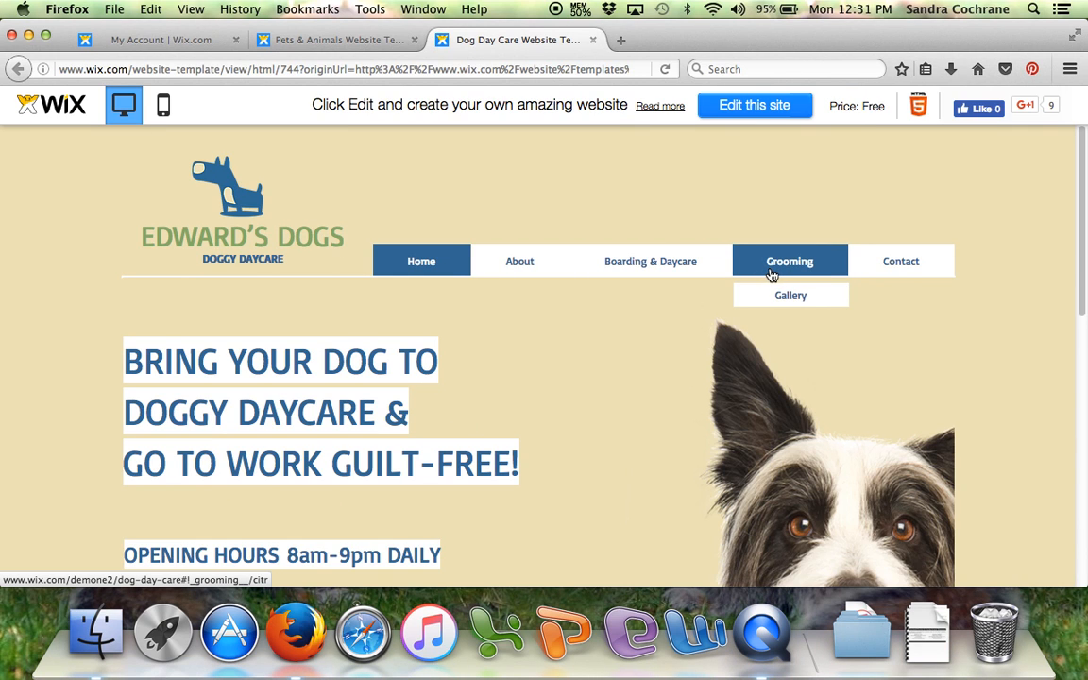
- Look over the Dog Day Care template's home page and open the template for editing
scroll(910, 295, "down", 3)
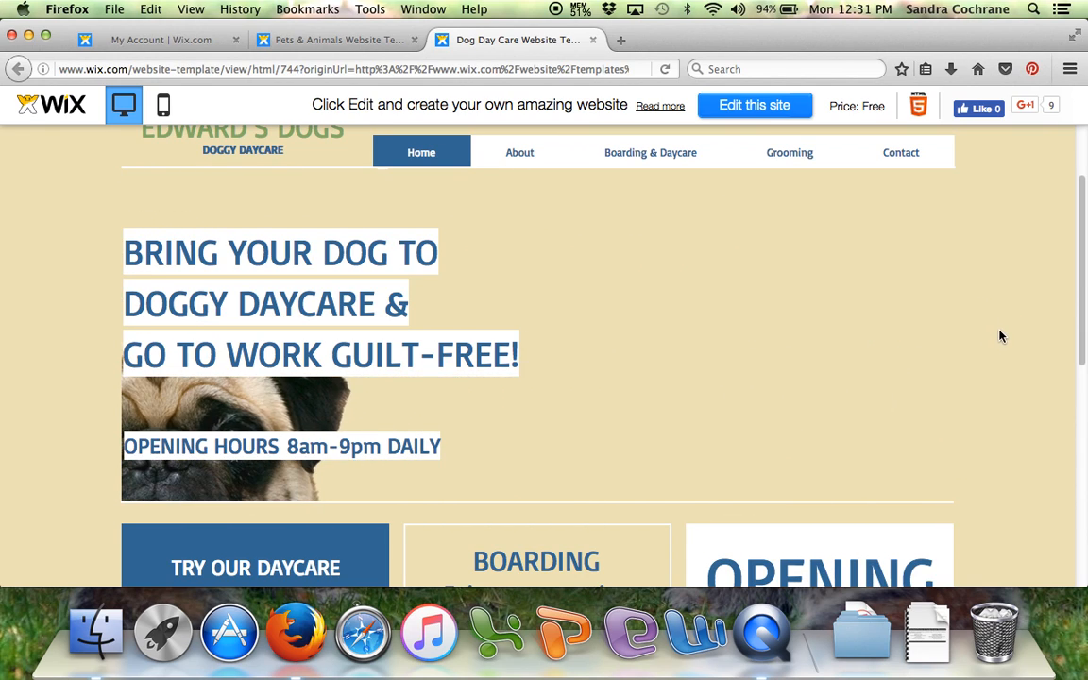
scroll(995, 308, "up", 3)
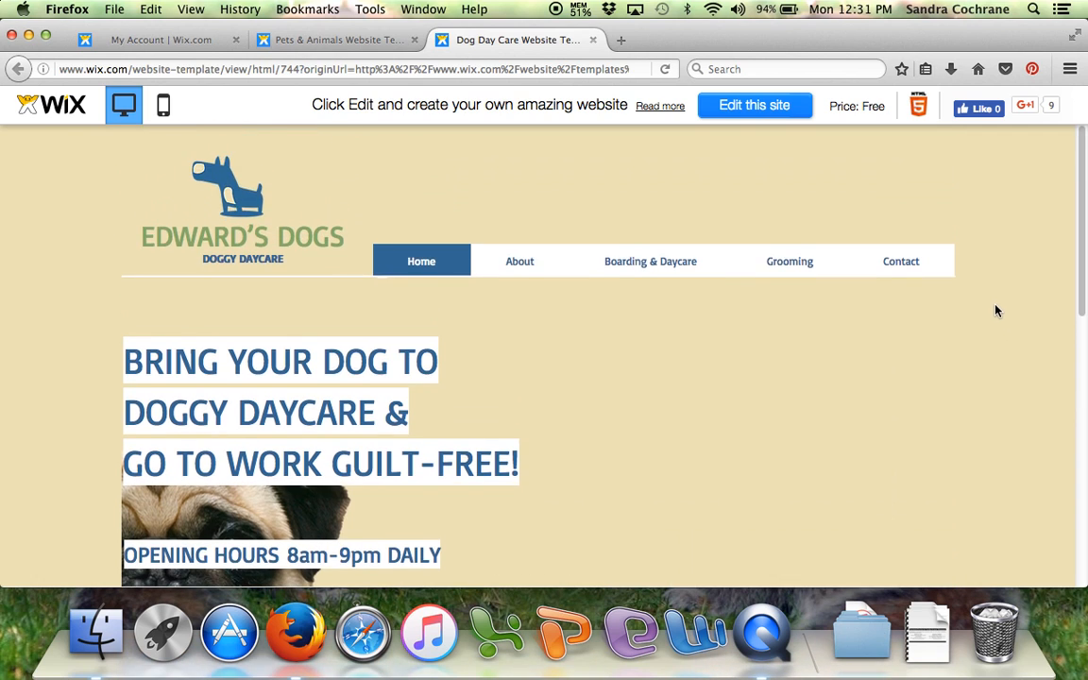
scroll(996, 302, "down", 12)
scroll(995, 298, "down", 2)
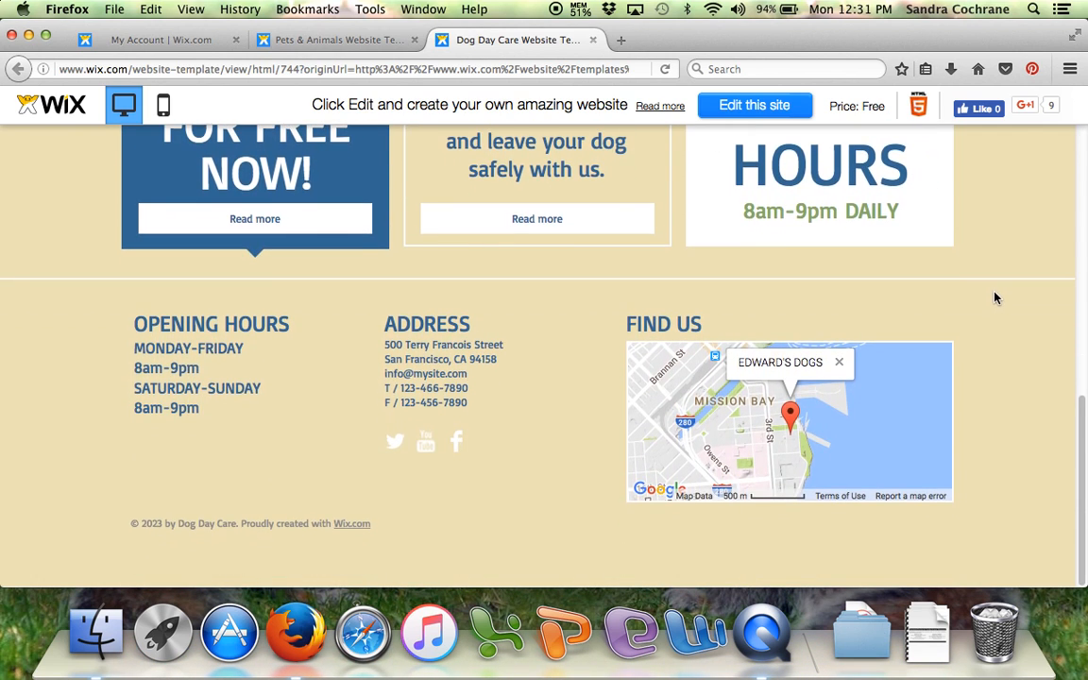
scroll(994, 297, "up", 10)
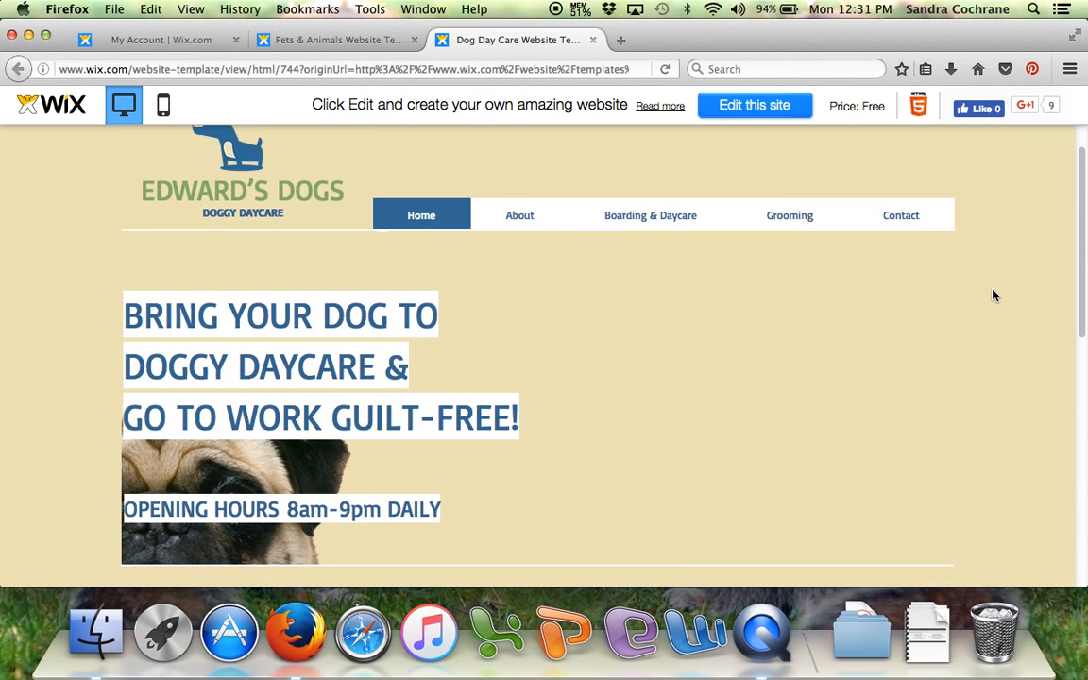
left_click(748, 108)
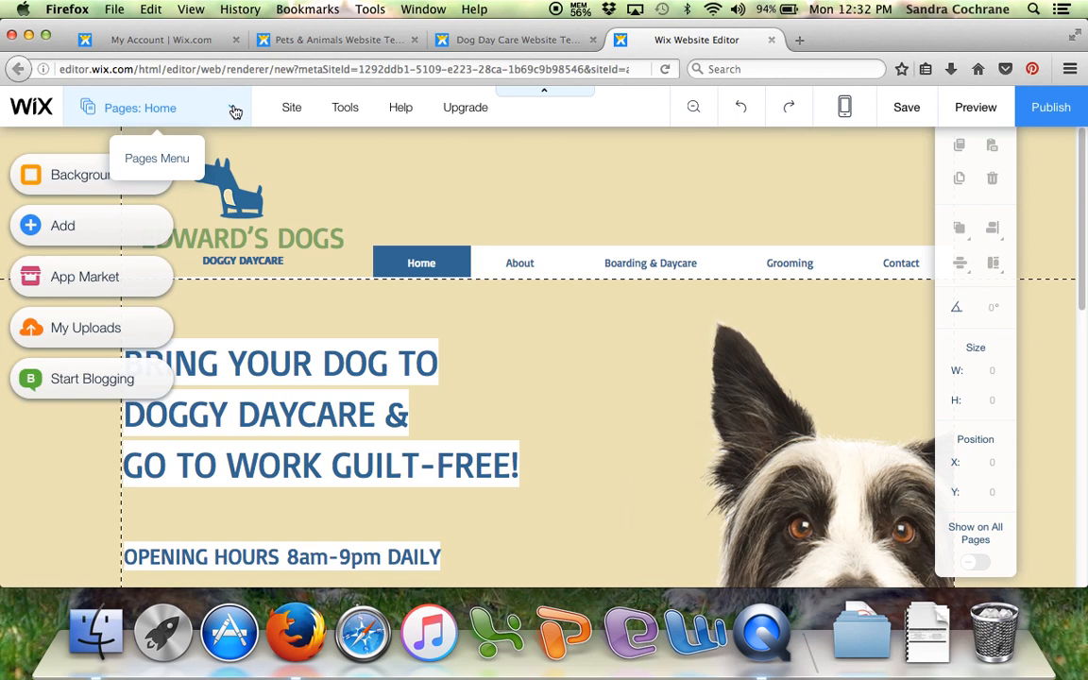
- View the site's Boarding & Daycare and Contact pages from the page list
left_click(235, 110)
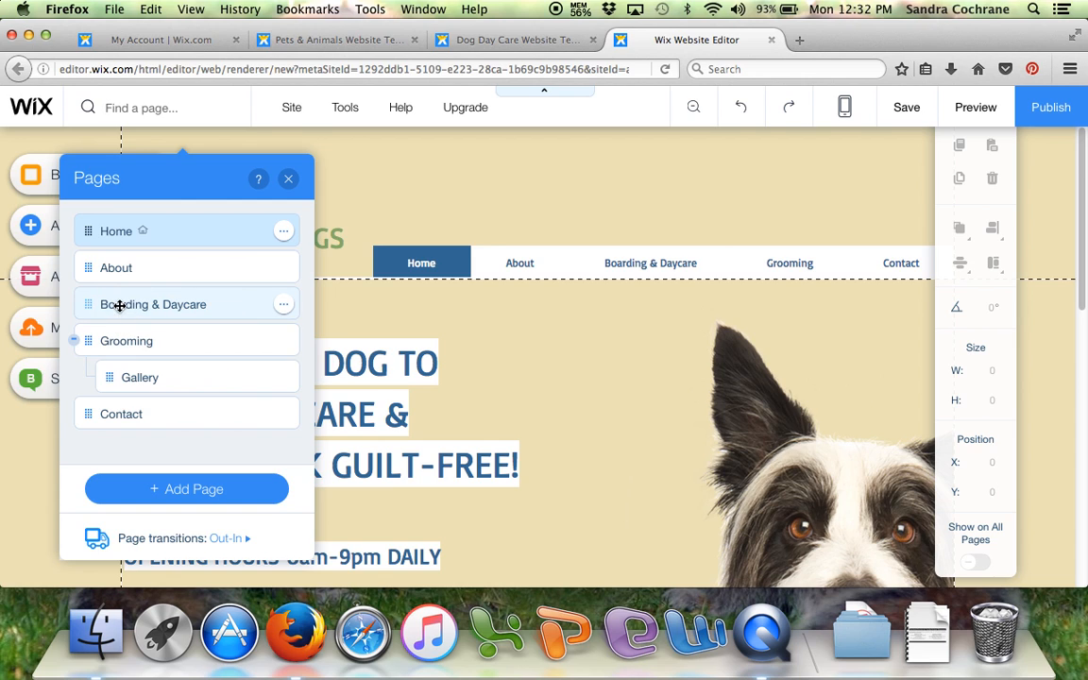
left_click(171, 304)
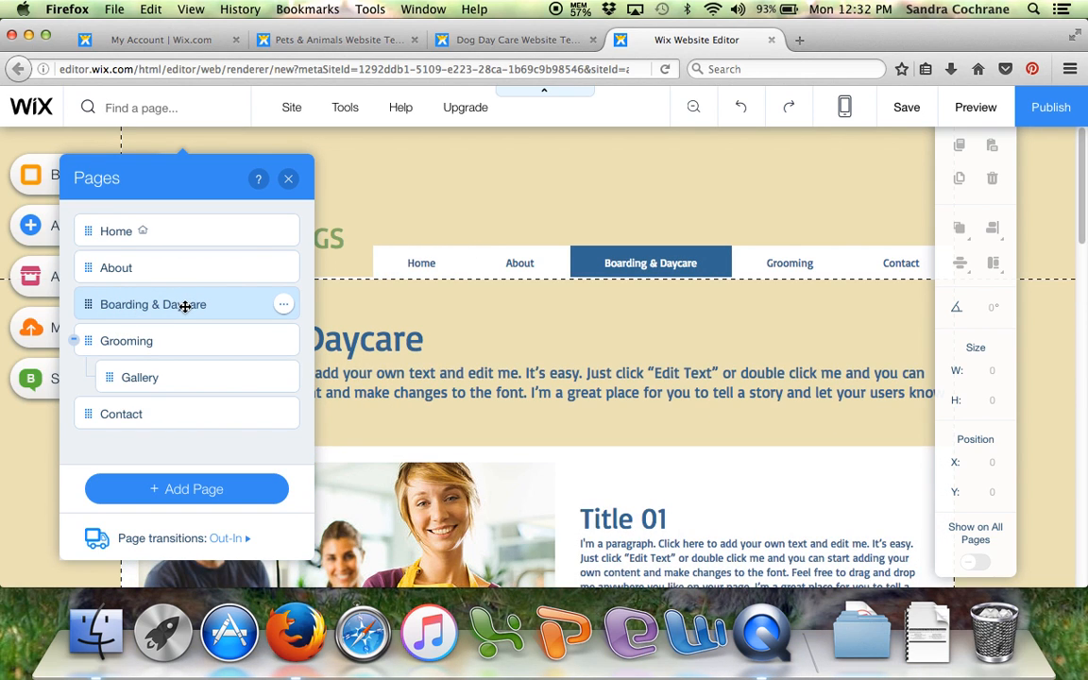
left_click(177, 412)
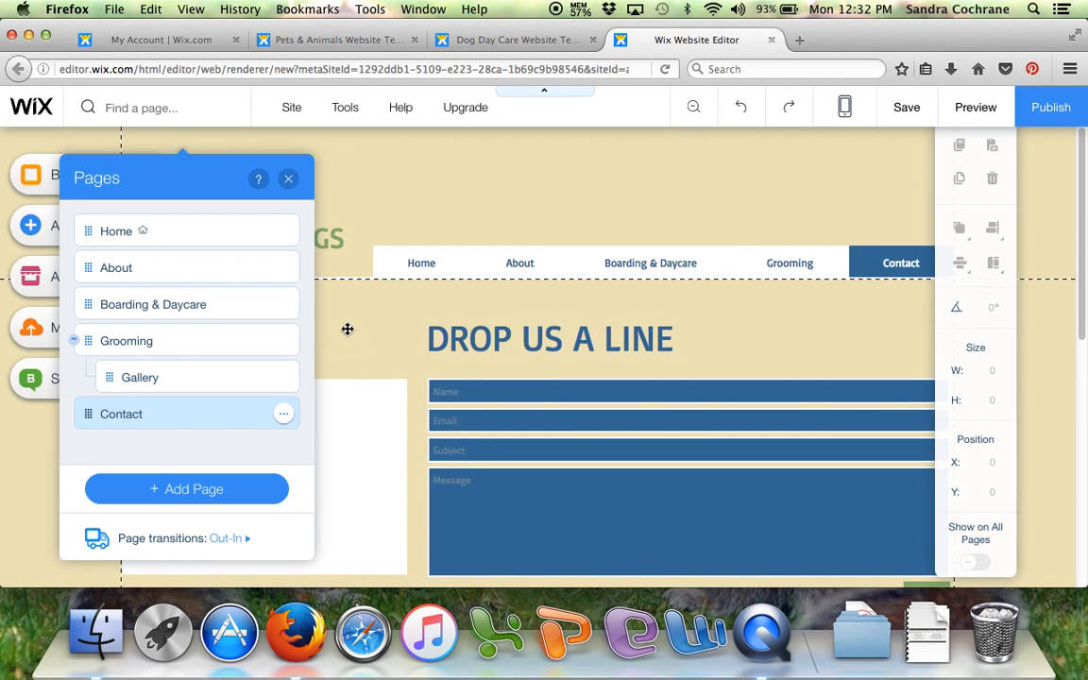
- Add a new page named Testimonials and move it to the end of the site's pages, after Contact
left_click(187, 492)
left_click(396, 312)
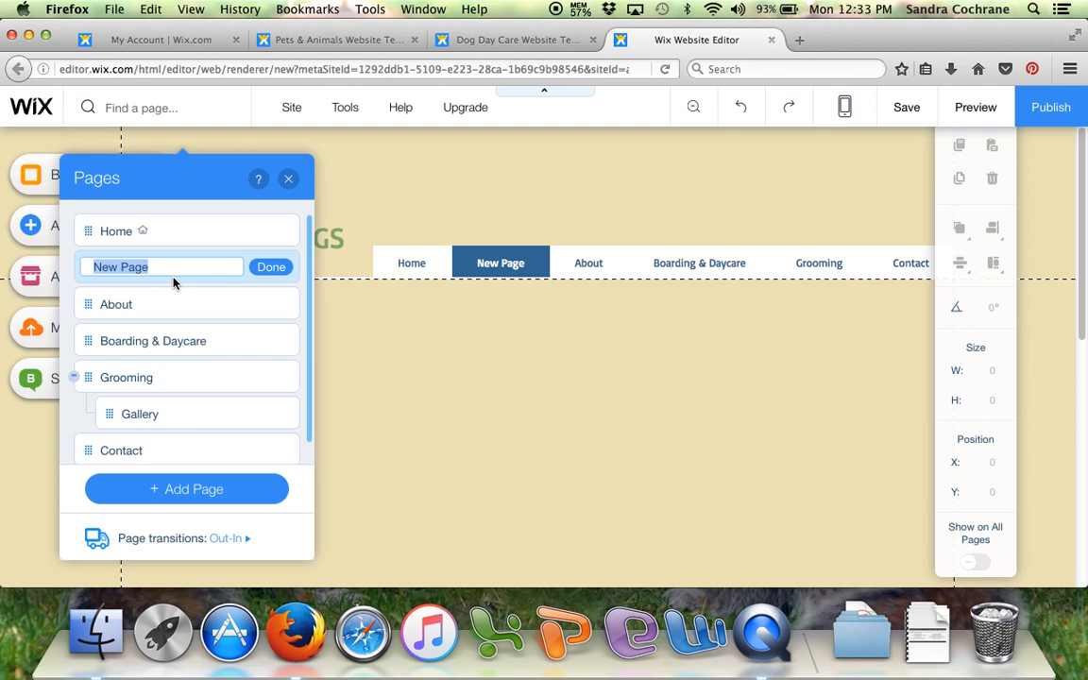
type("Testimonials")
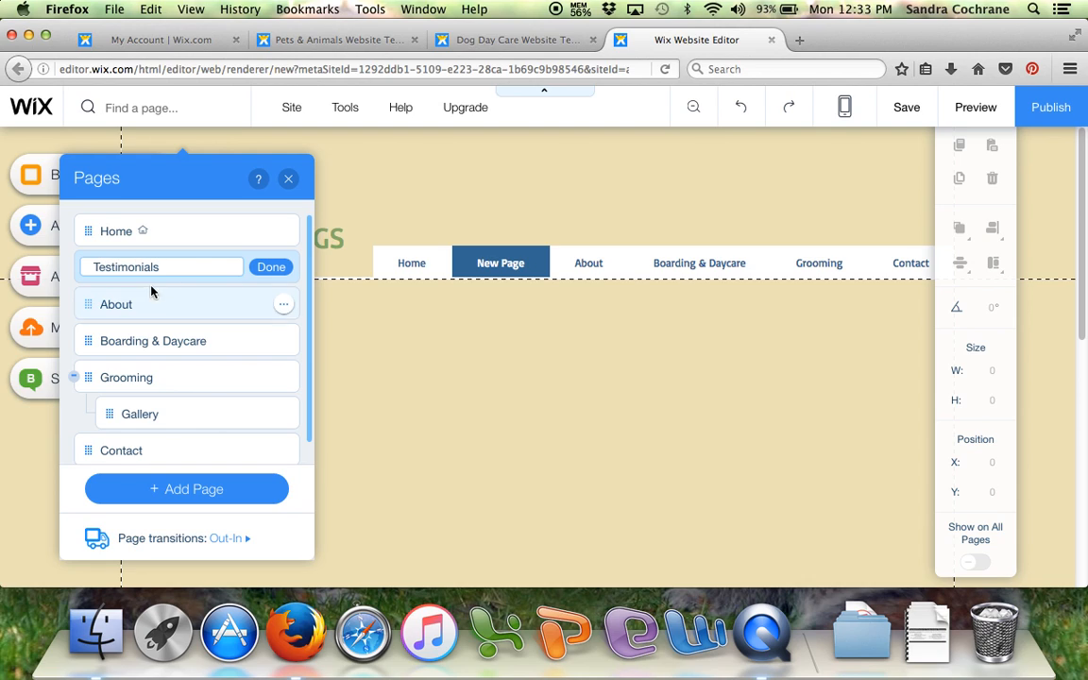
left_click(269, 268)
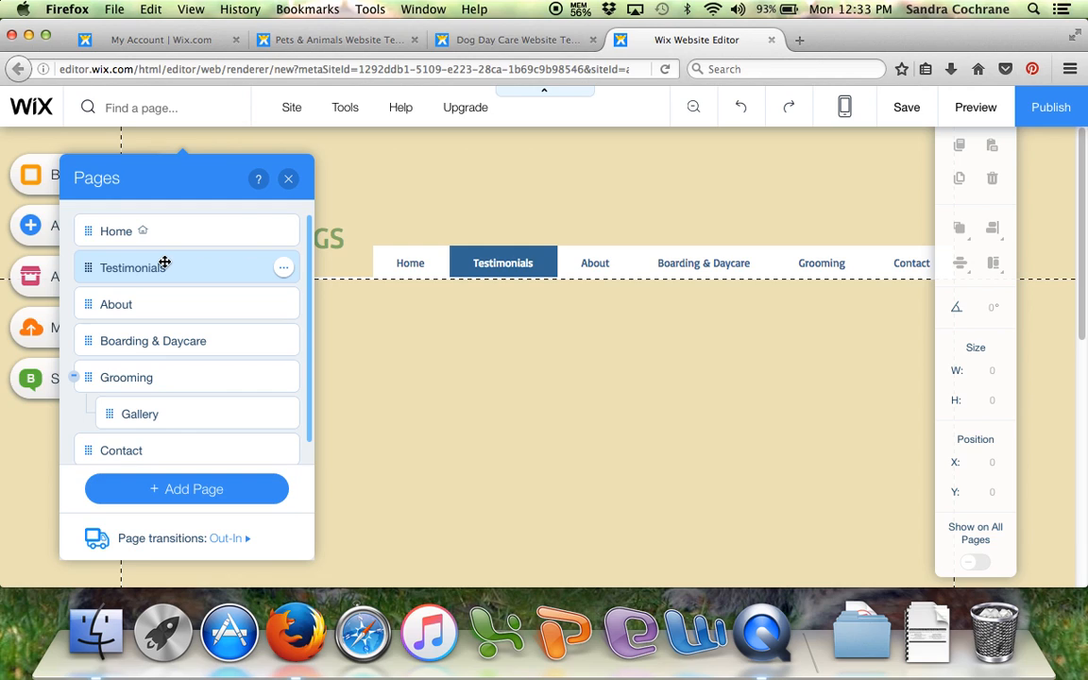
left_click_drag(168, 264, 157, 443)
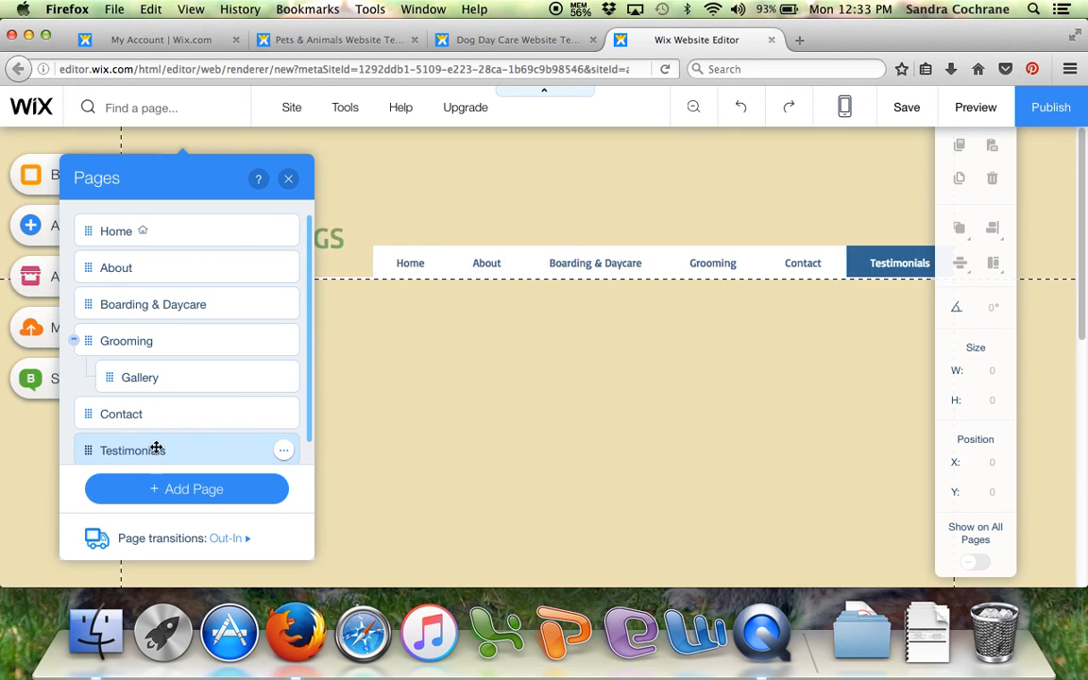
left_click(289, 178)
- Turn the editor's Toolbar and Gridlines display off and back on
mouse_move(290, 110)
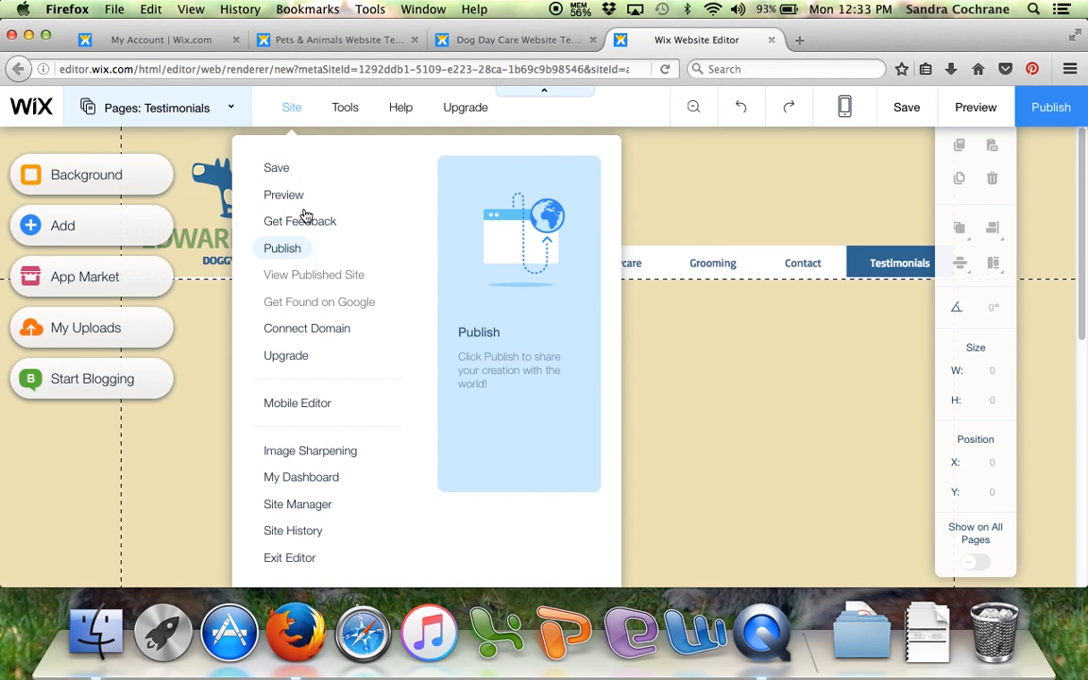
mouse_move(346, 107)
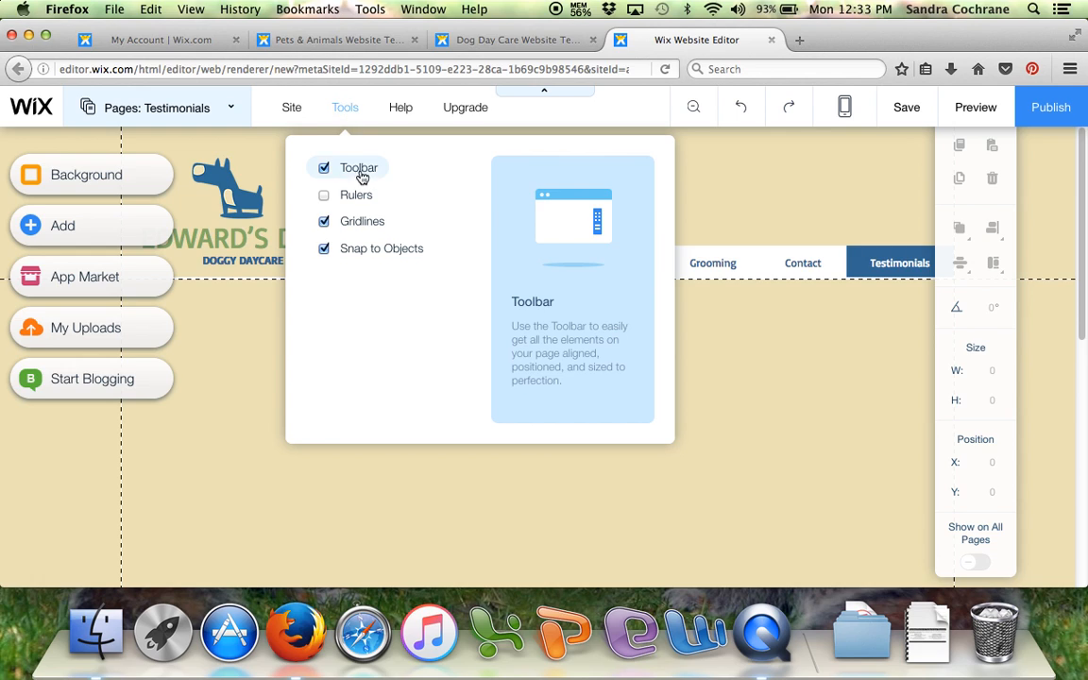
left_click(324, 169)
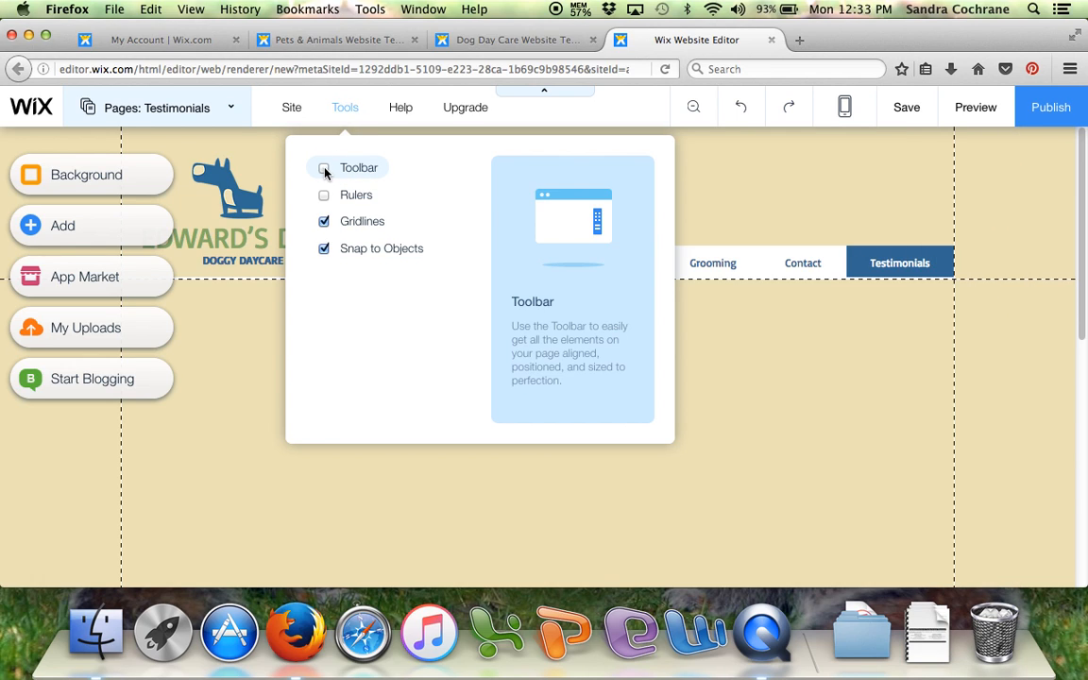
left_click(324, 169)
left_click(325, 223)
left_click(324, 222)
mouse_move(400, 111)
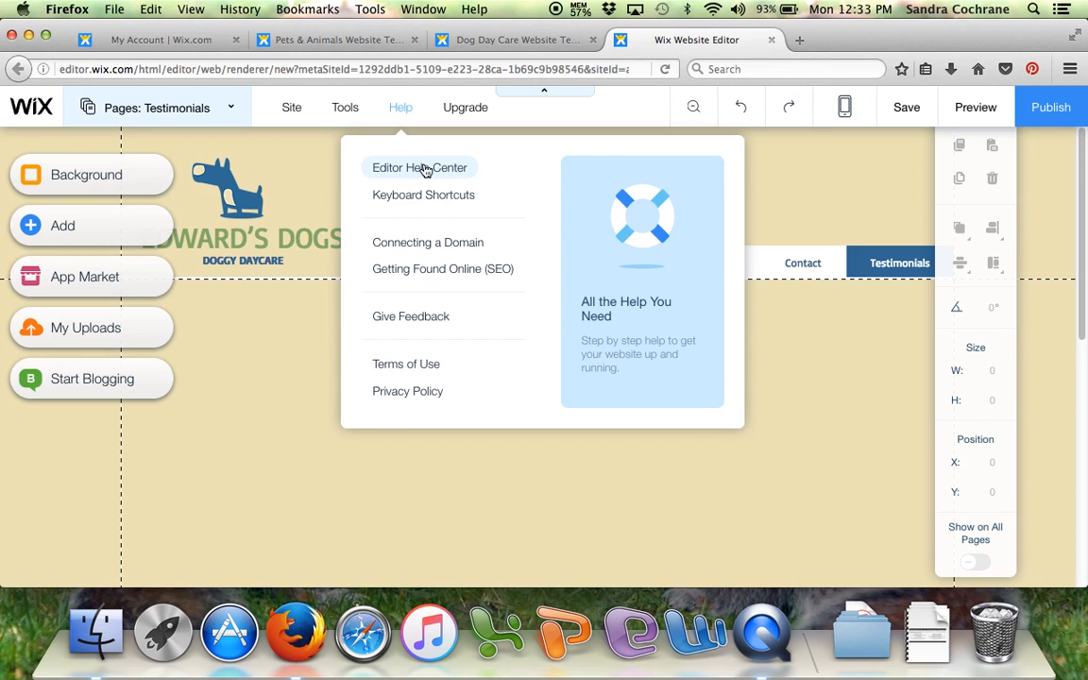
mouse_move(463, 120)
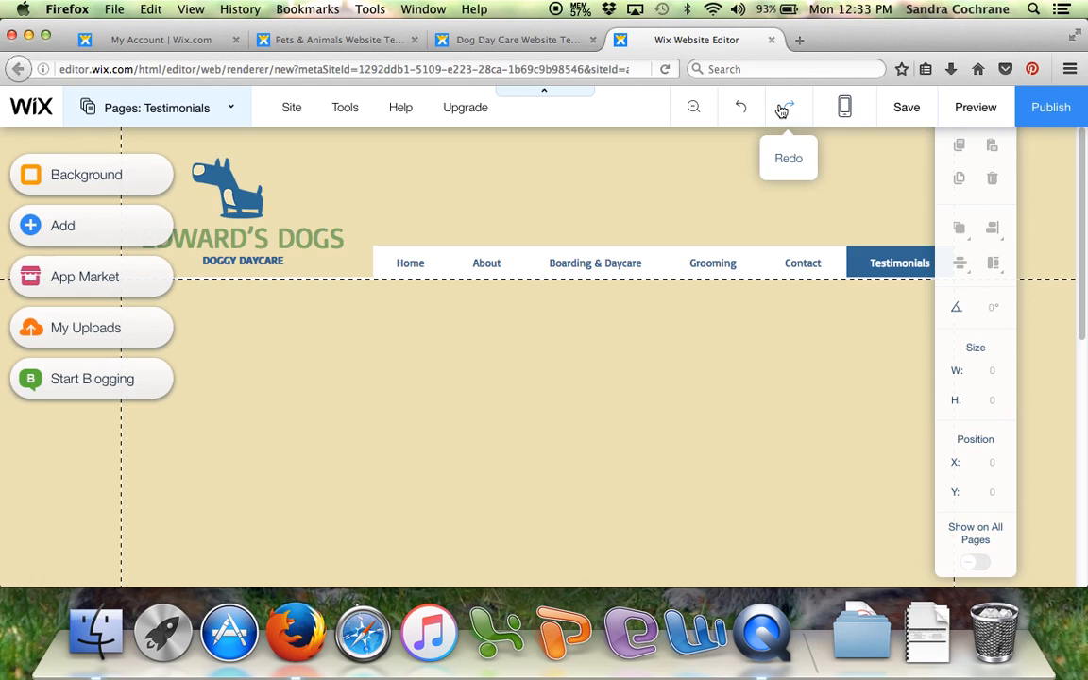
- Examine the Testimonials page in the mobile view and return to the desktop view
left_click(845, 111)
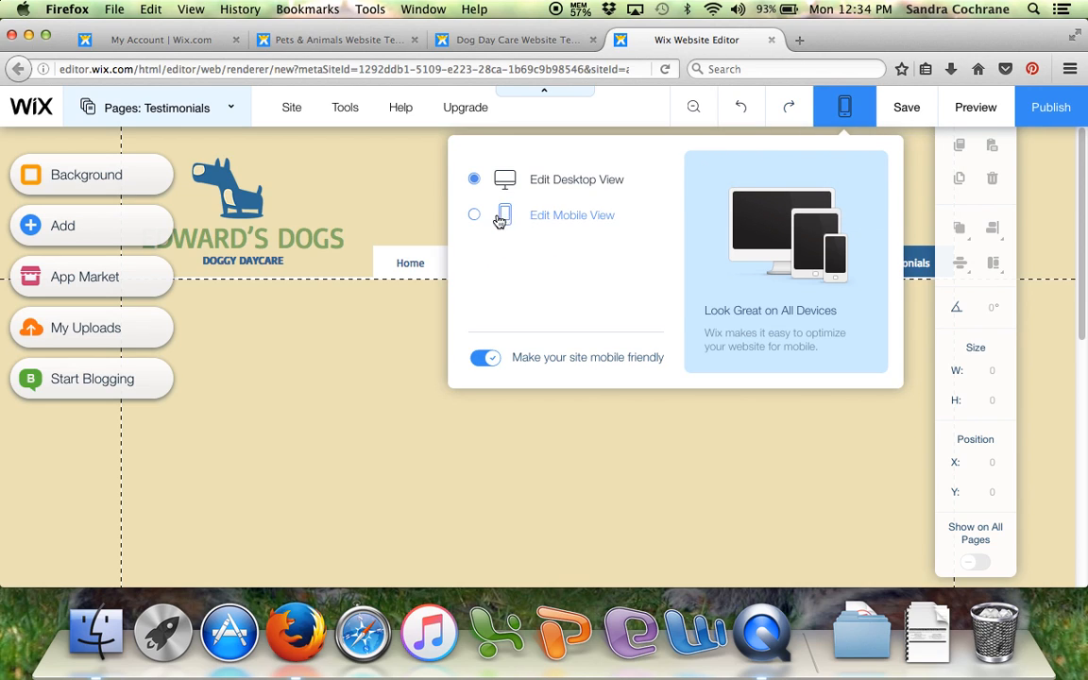
left_click(800, 212)
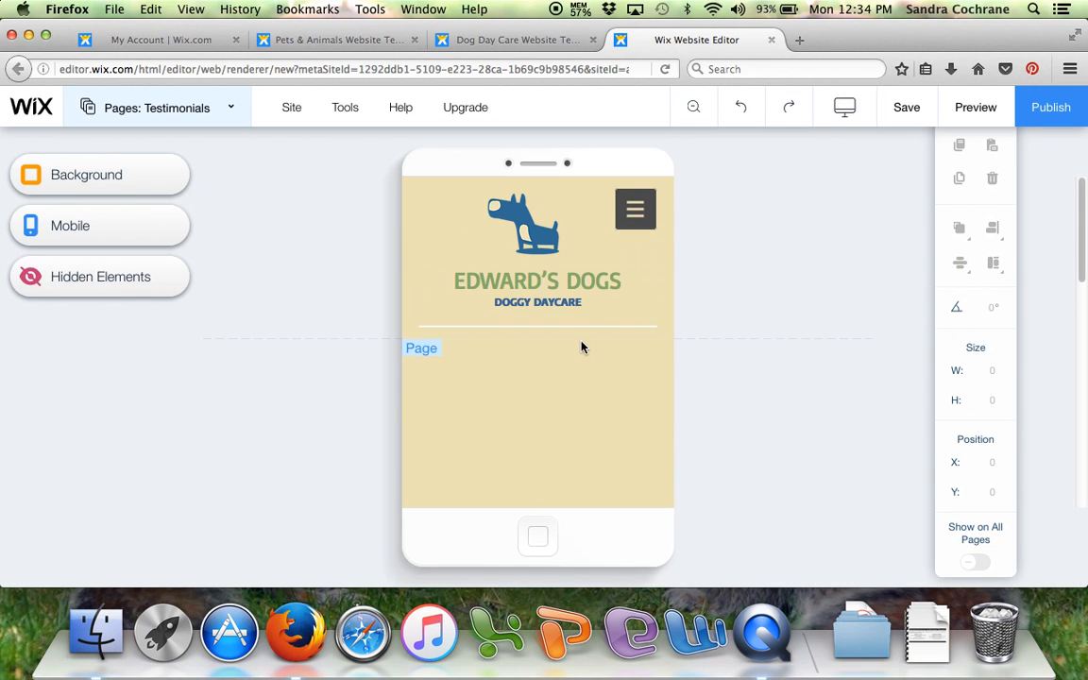
scroll(556, 350, "down", 10)
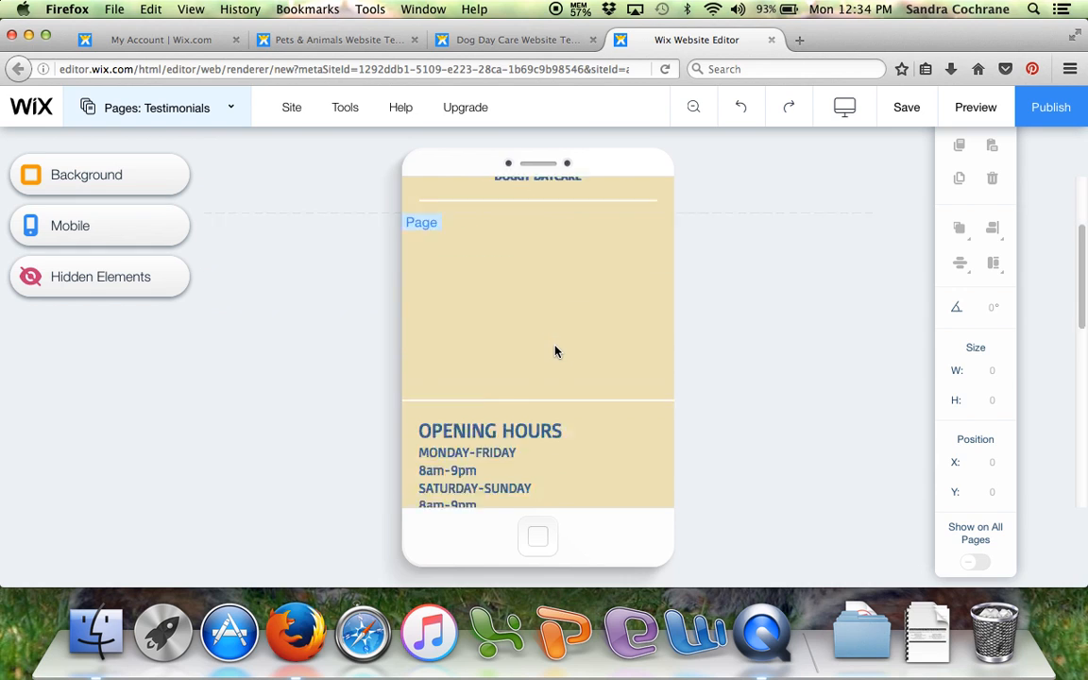
scroll(555, 348, "up", 10)
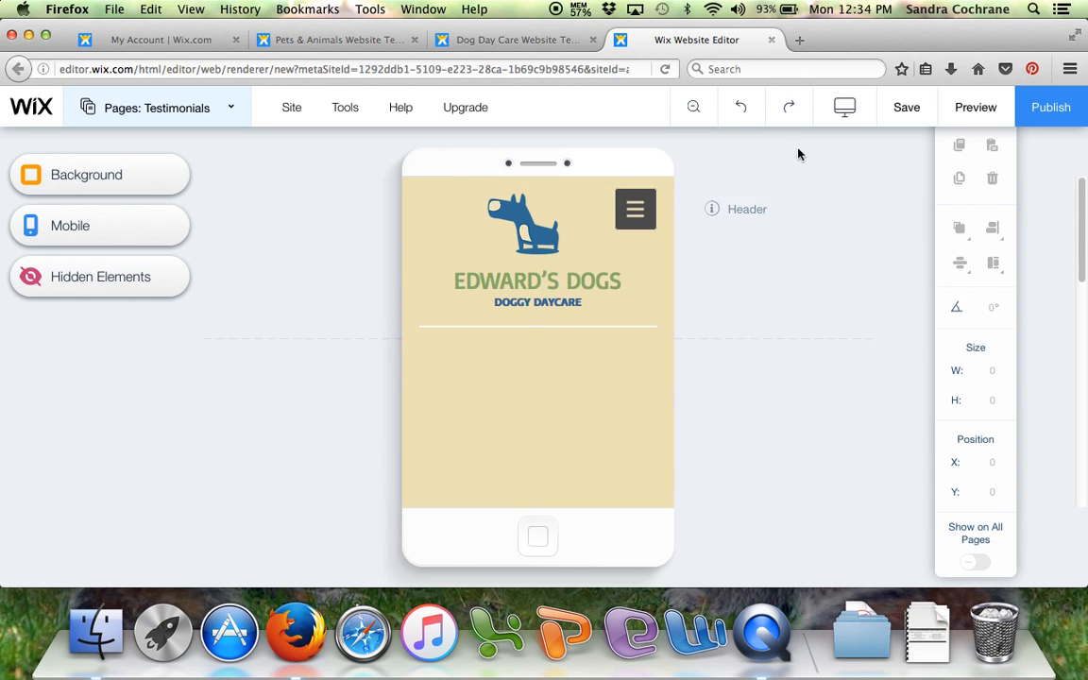
left_click(835, 111)
left_click(474, 179)
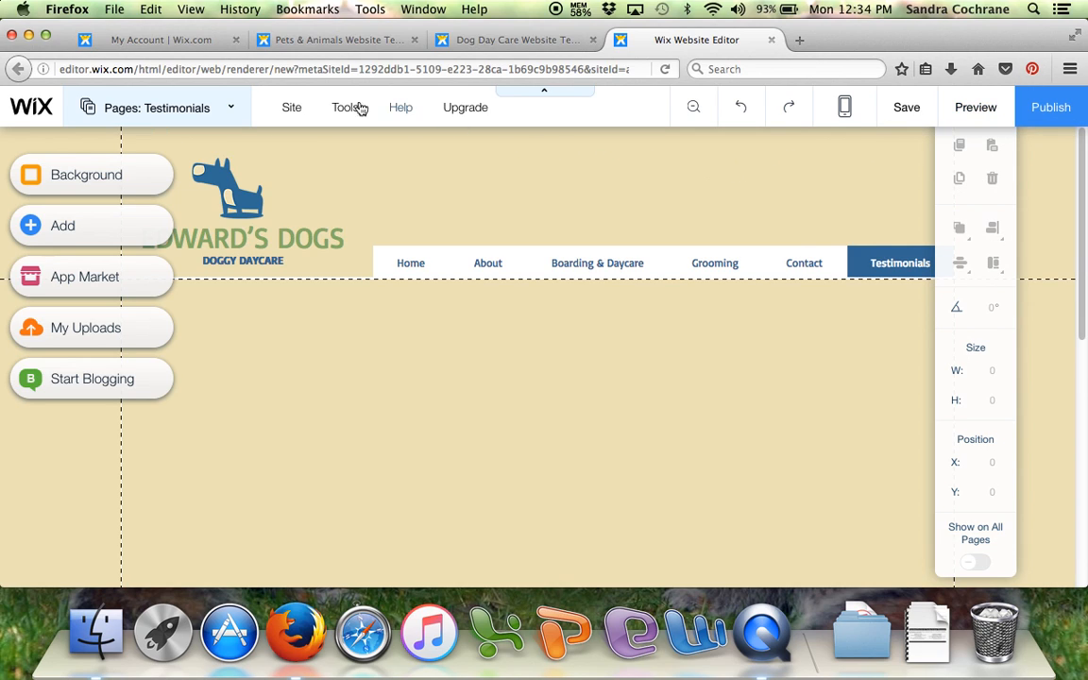
- Switch from the Testimonials page to the Home page and close the page list
left_click(235, 110)
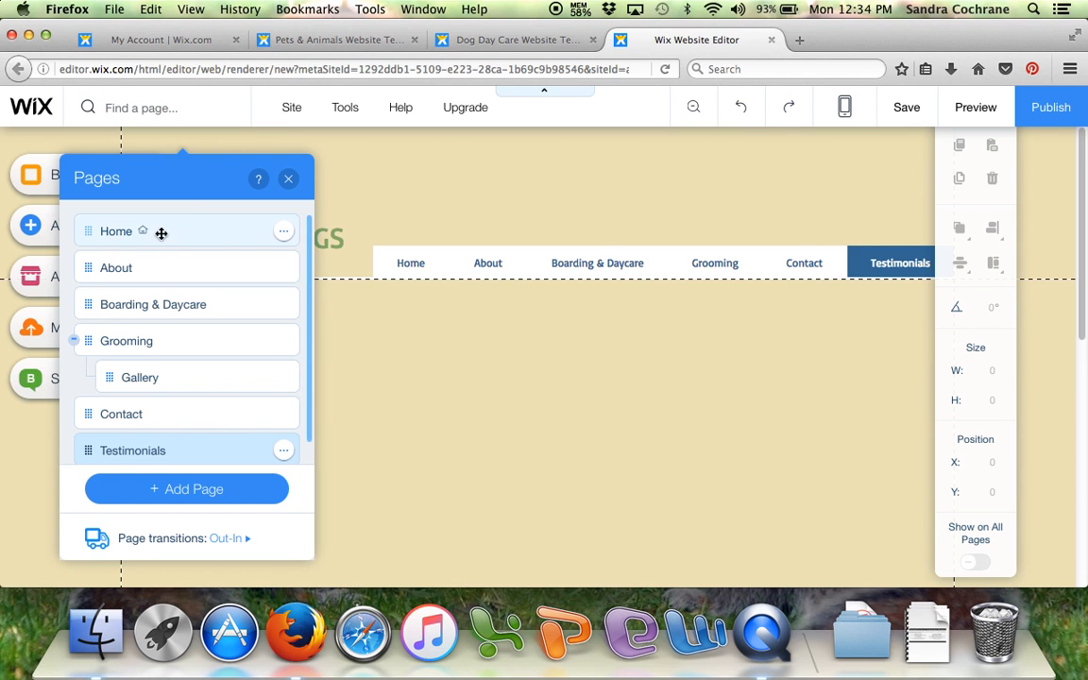
left_click(201, 219)
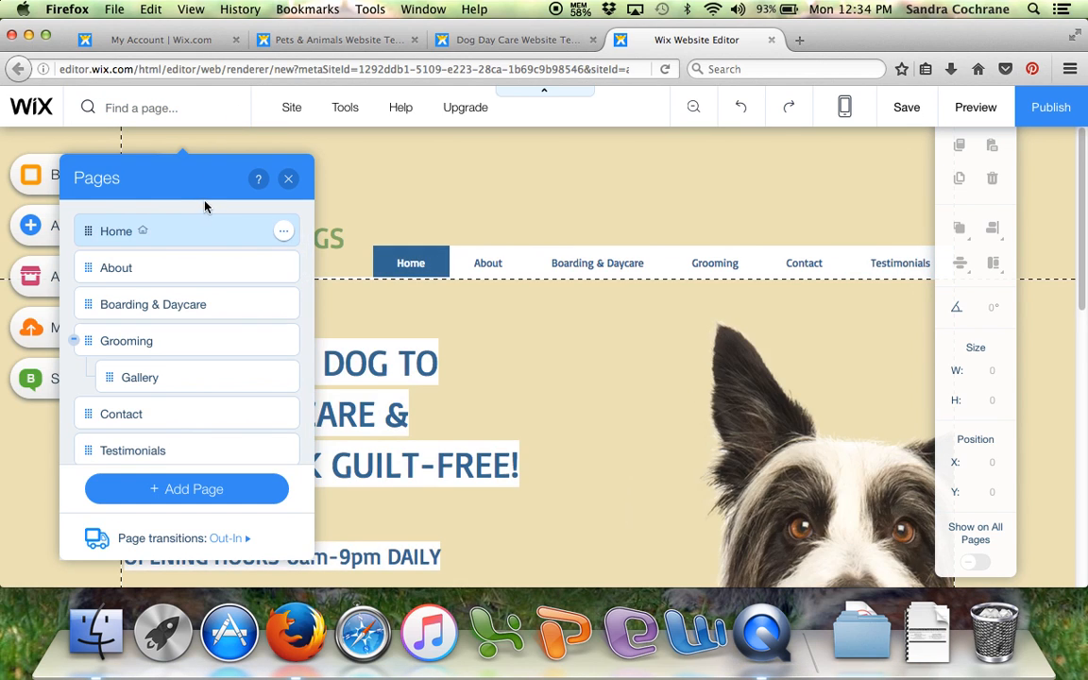
left_click(290, 180)
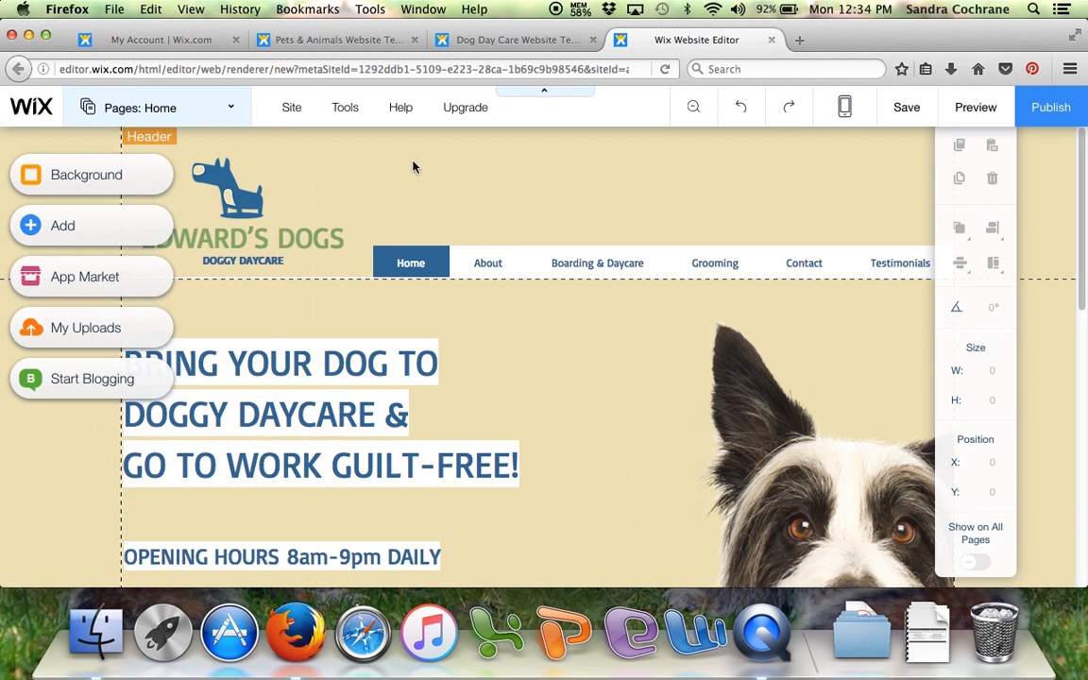
- Replace the site title text in the header with "Happy Hounds Doggie Daycare"
double_click(265, 242)
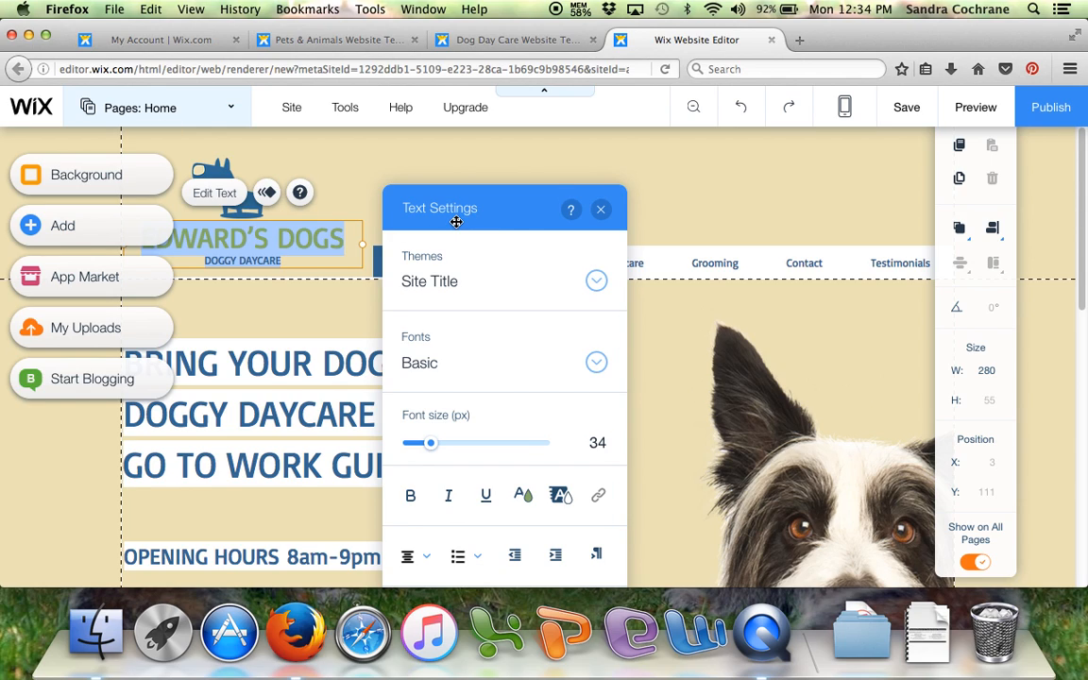
type("Happ")
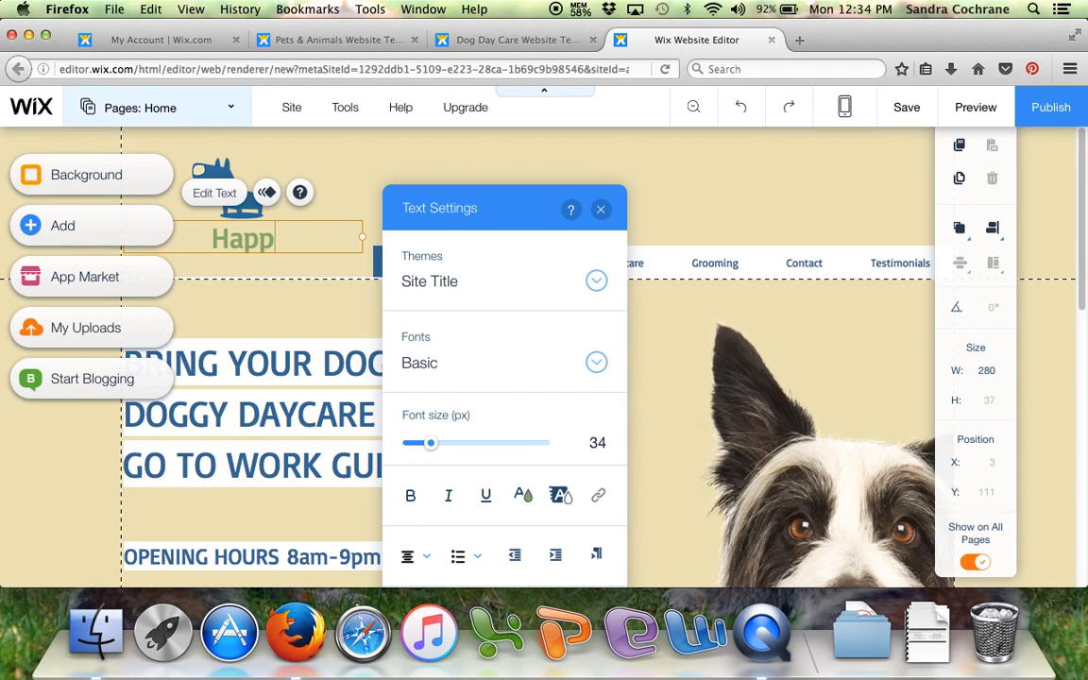
type("y Hounds")
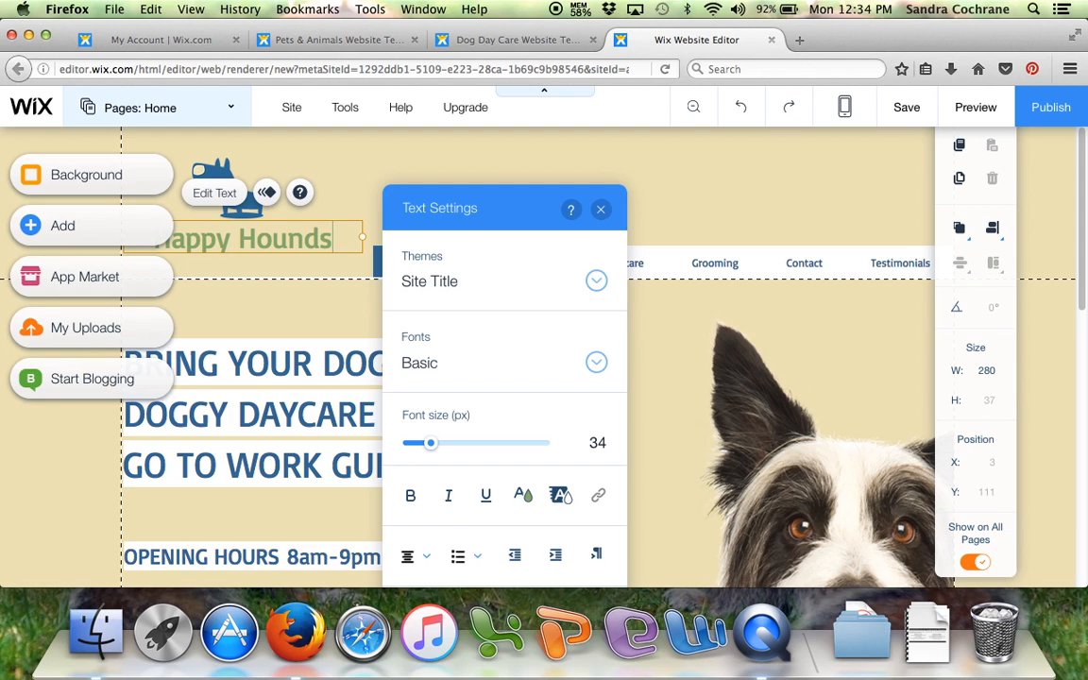
type(" Dogg")
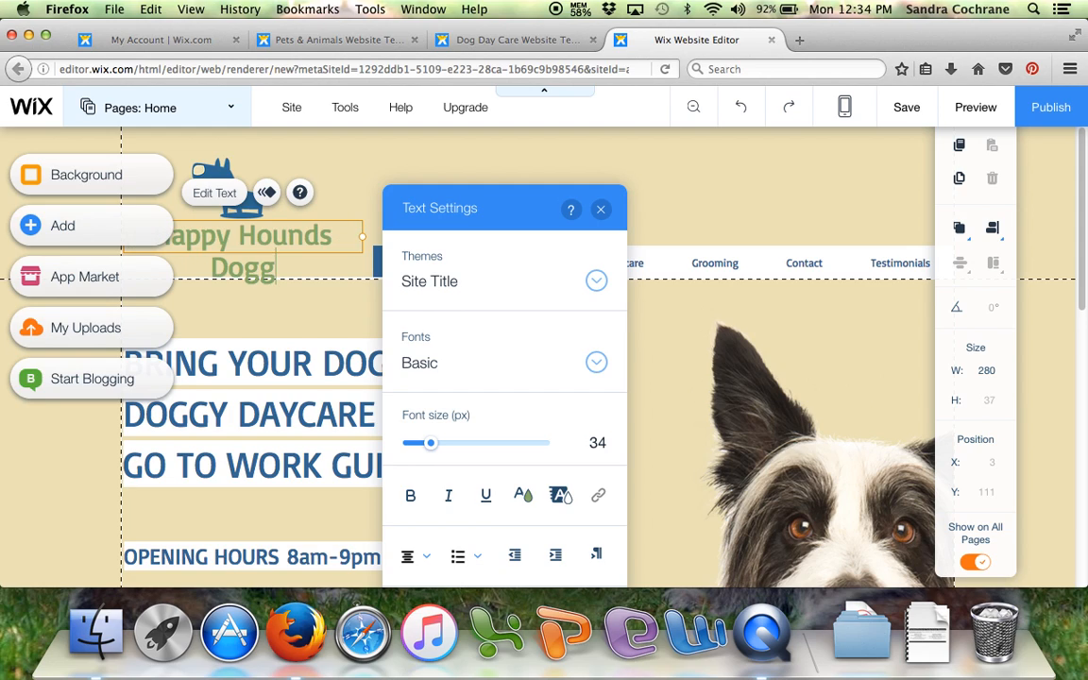
type("ie Daycare")
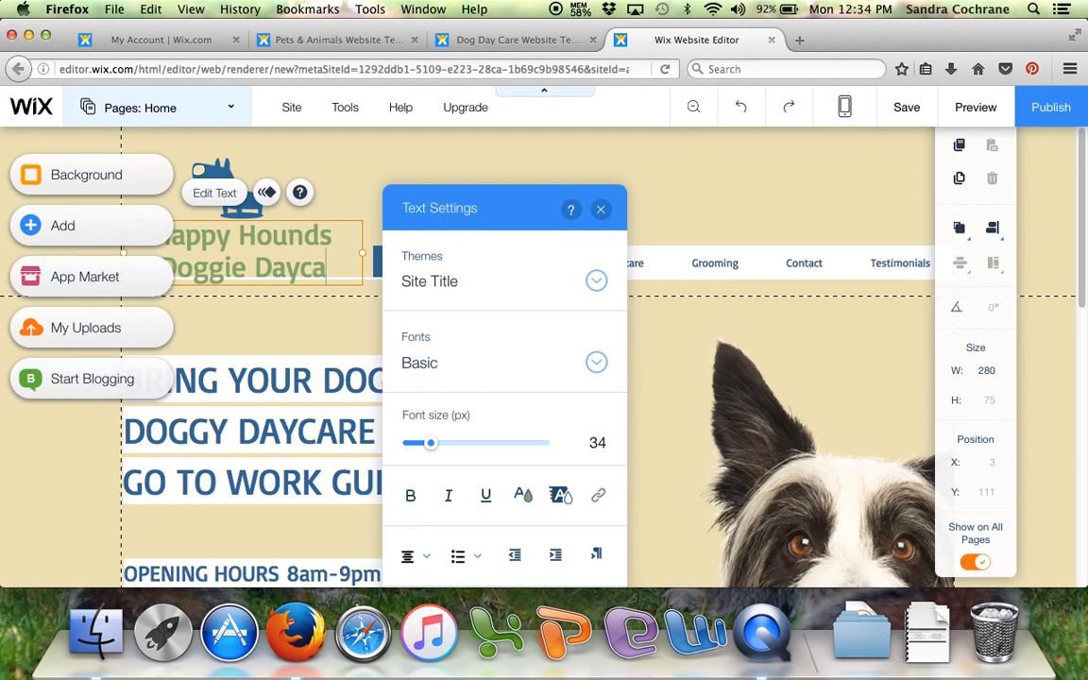
left_click(602, 210)
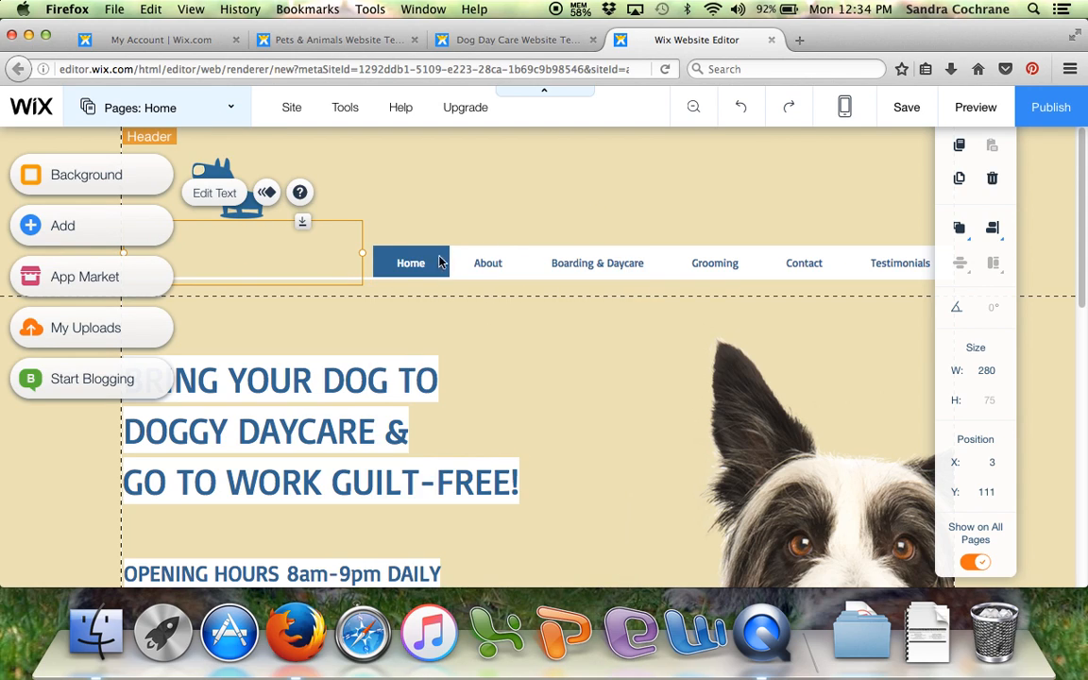
- Change the font of the whole header title to Belinda
left_click(337, 248)
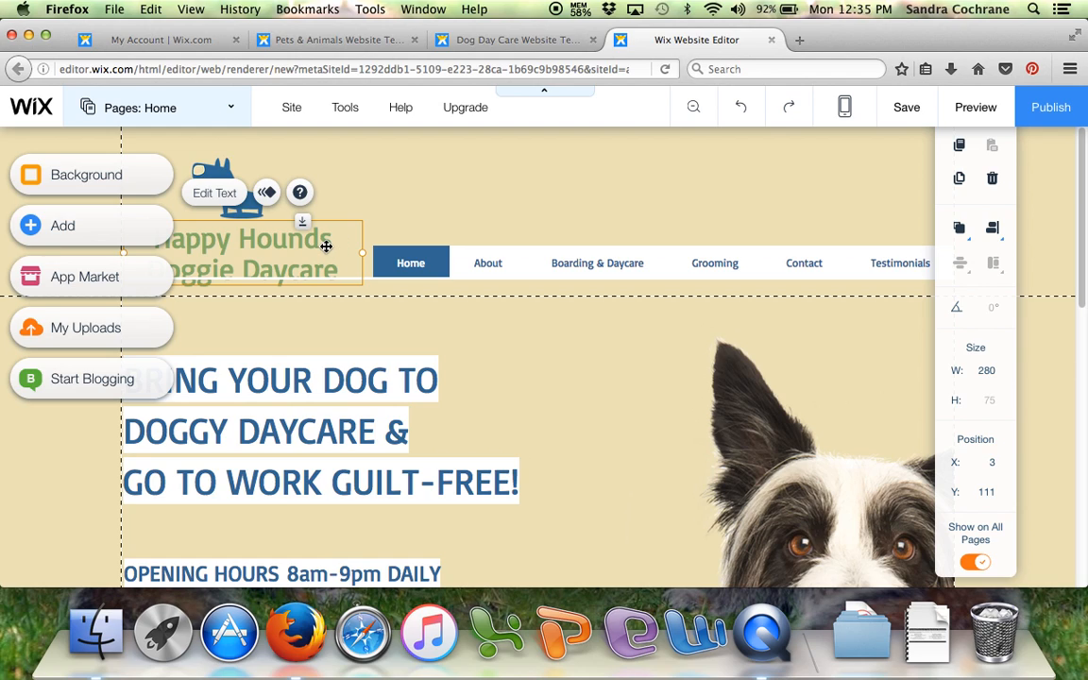
double_click(327, 247)
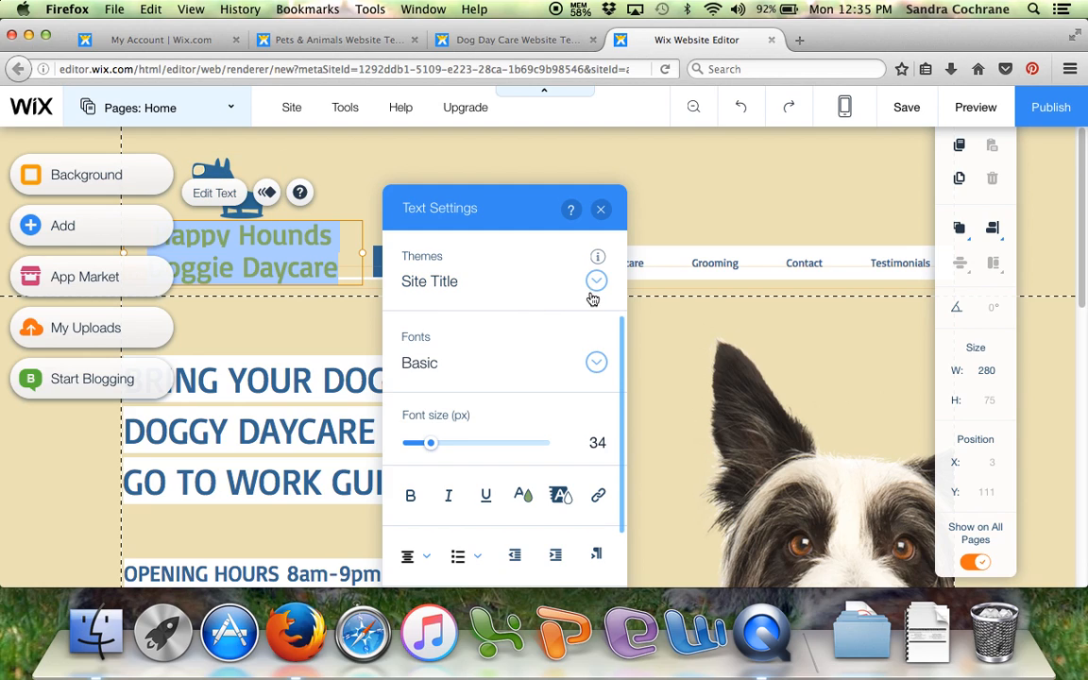
left_click(595, 363)
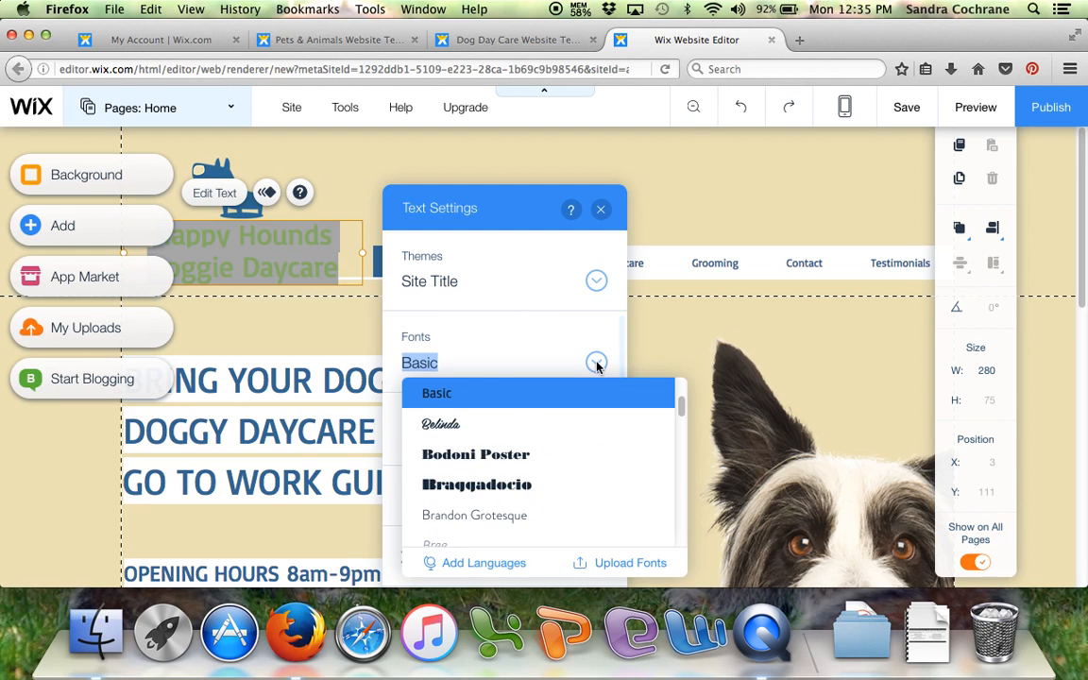
left_click(442, 426)
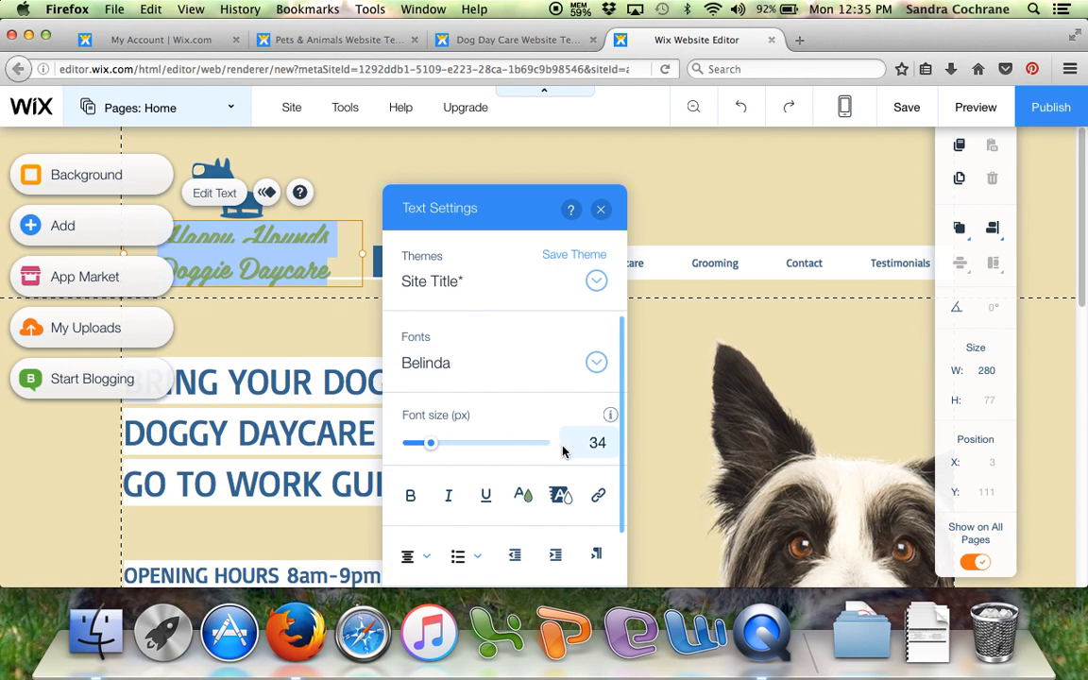
- Set the header title's font size to 30 px and close its text settings
left_click(595, 442)
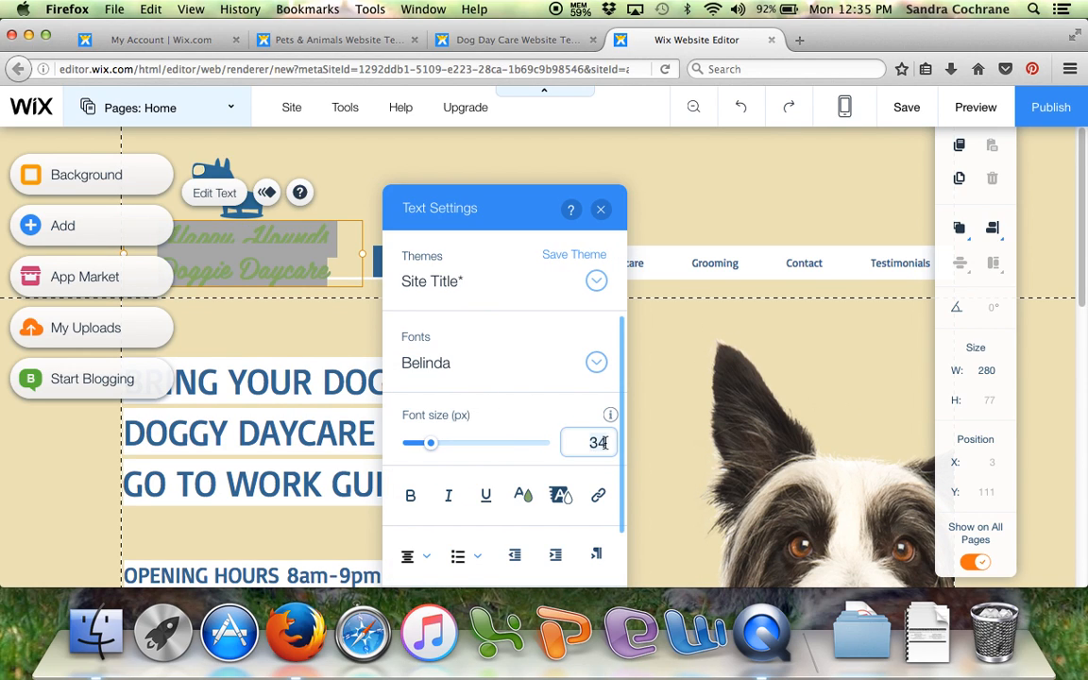
key("BackSpace")
type("0")
left_click(431, 445)
left_click_drag(431, 445, 432, 446)
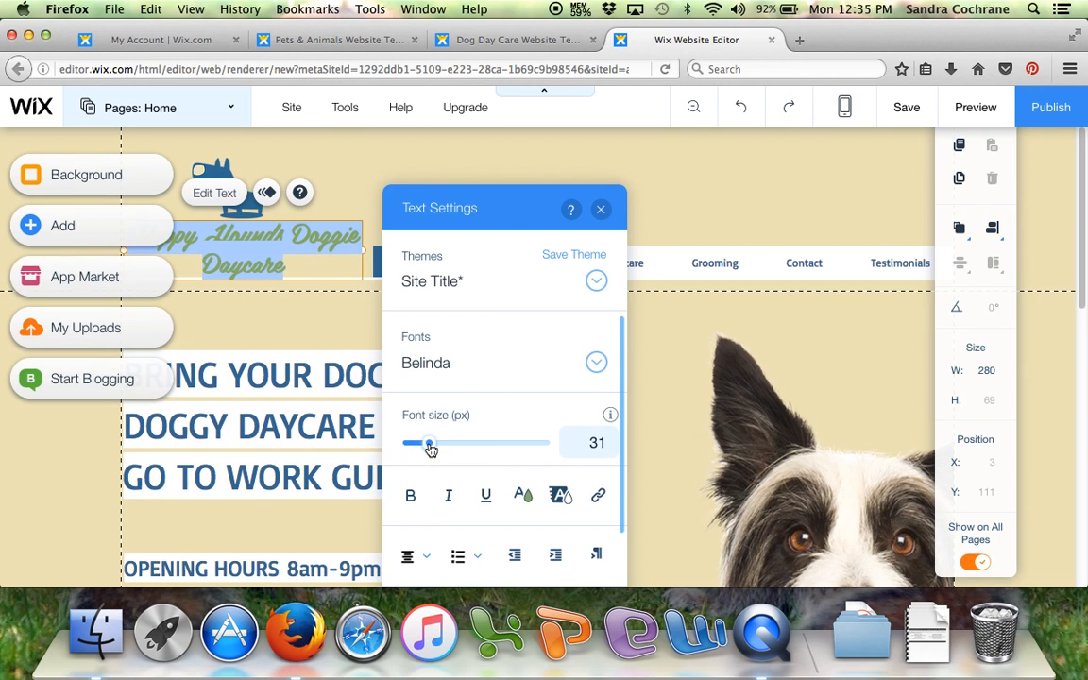
left_click(598, 444)
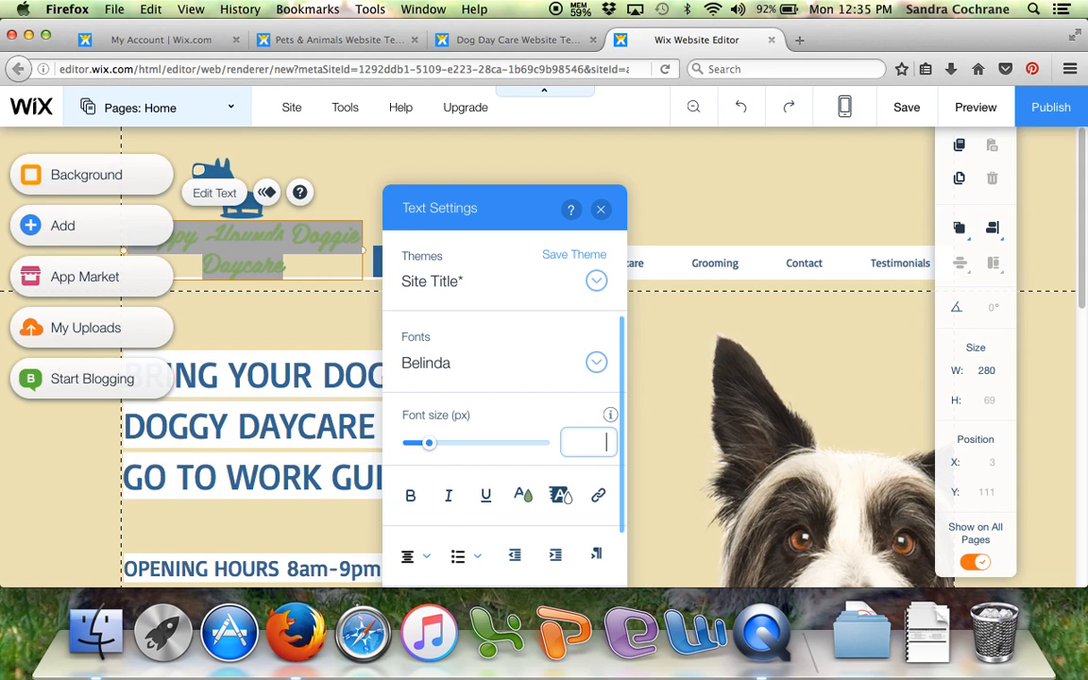
type("30")
key("Return")
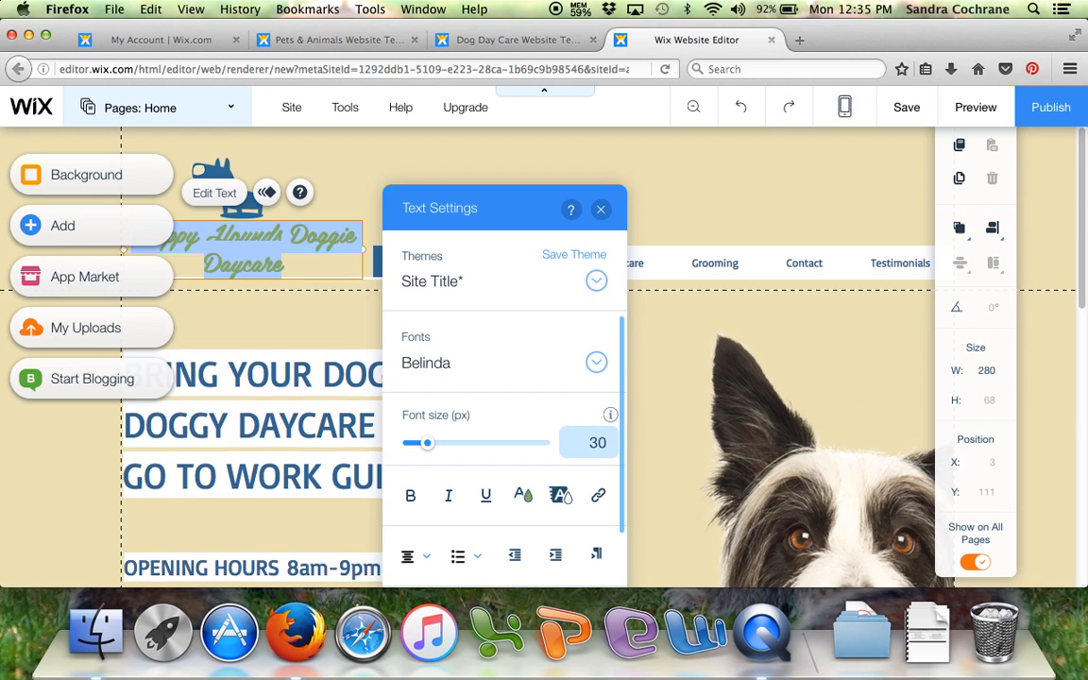
left_click(598, 212)
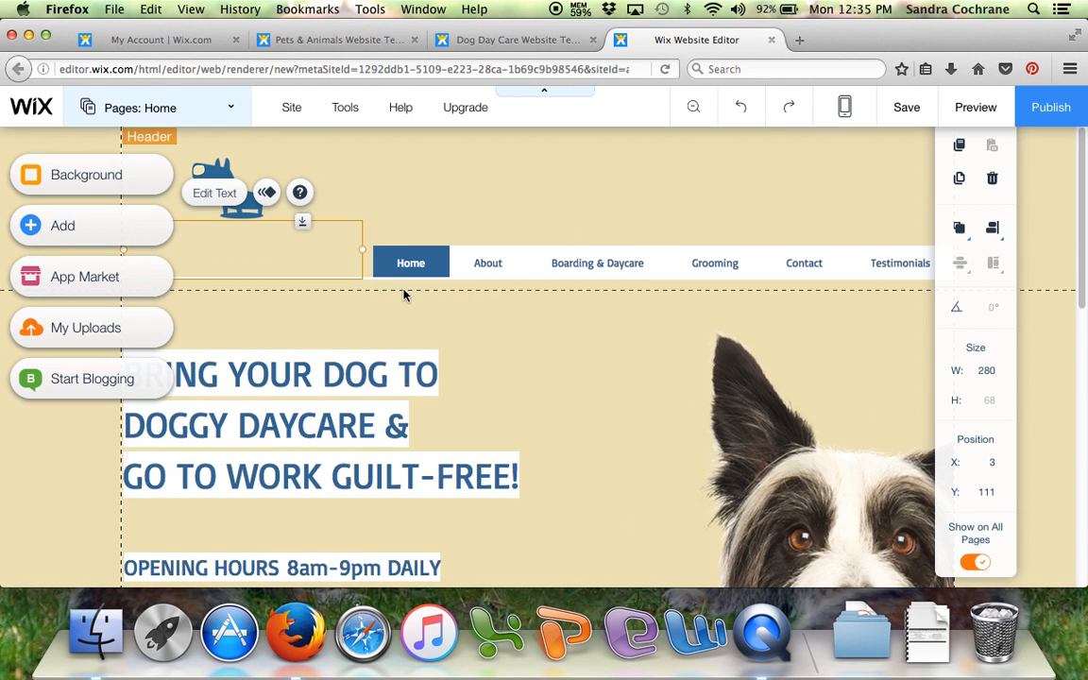
- Insert a line break after "Happy Hounds" in the header title so "Doggie Daycare" starts a second line
left_click(300, 265)
double_click(300, 266)
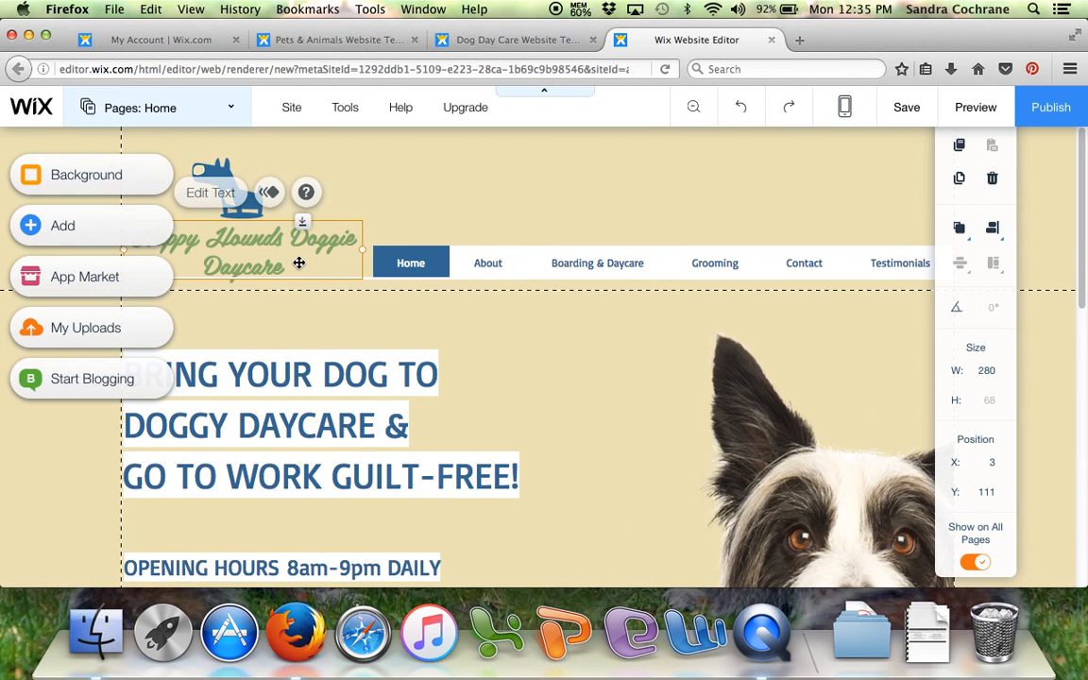
left_click(293, 236)
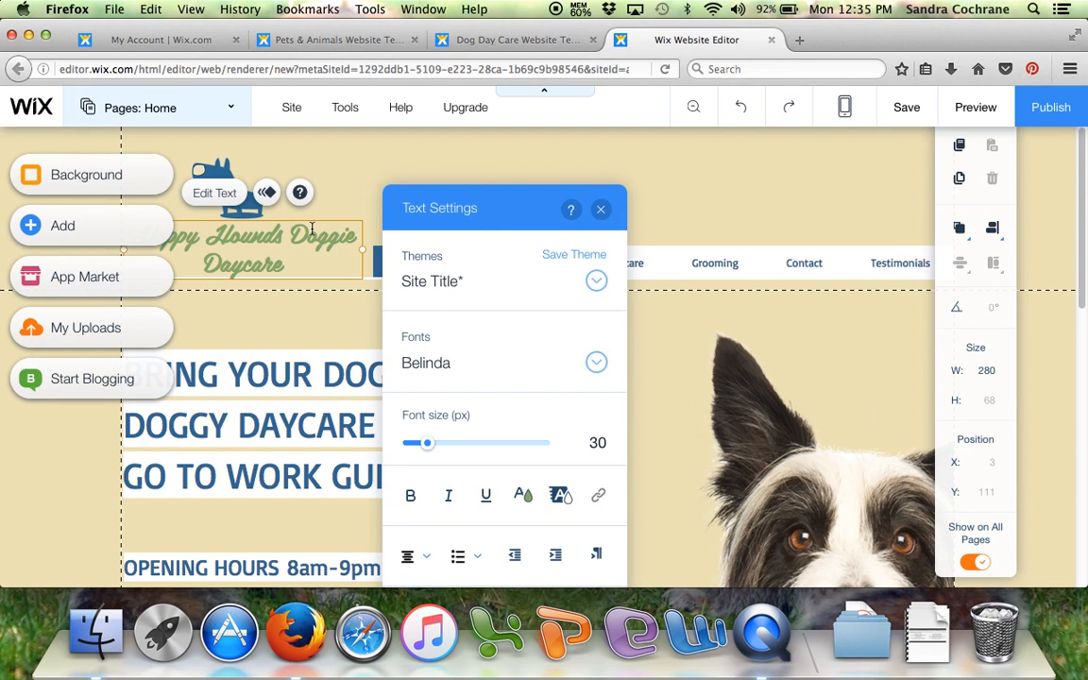
key("Return")
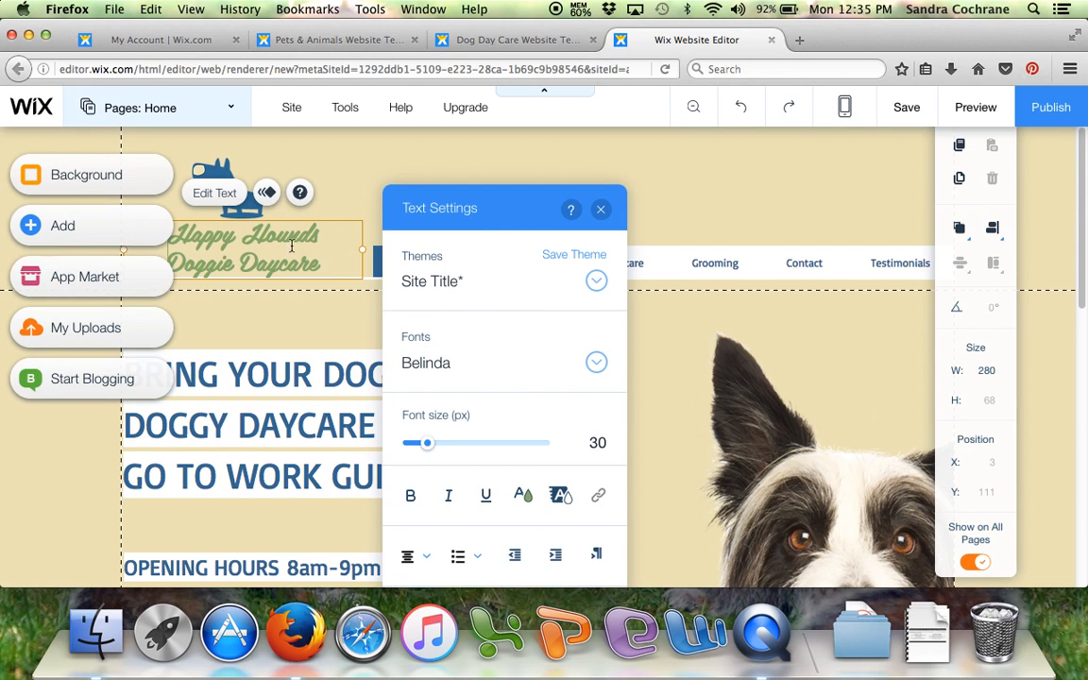
left_click(599, 209)
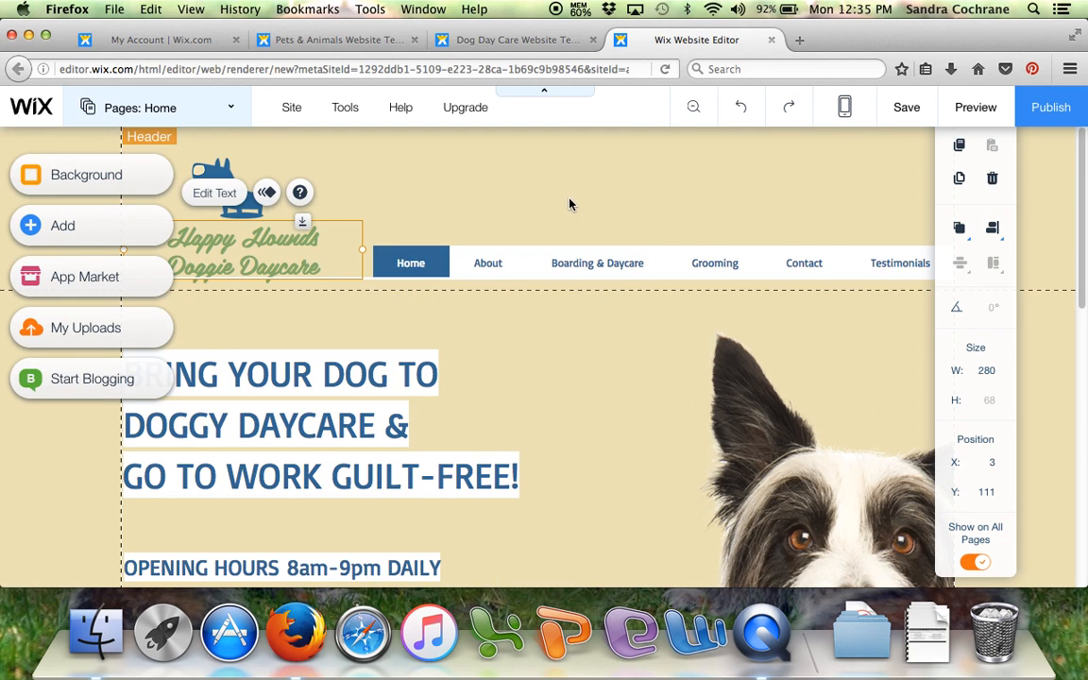
- Examine the formatting and effects options available for the header title's text
left_click(200, 189)
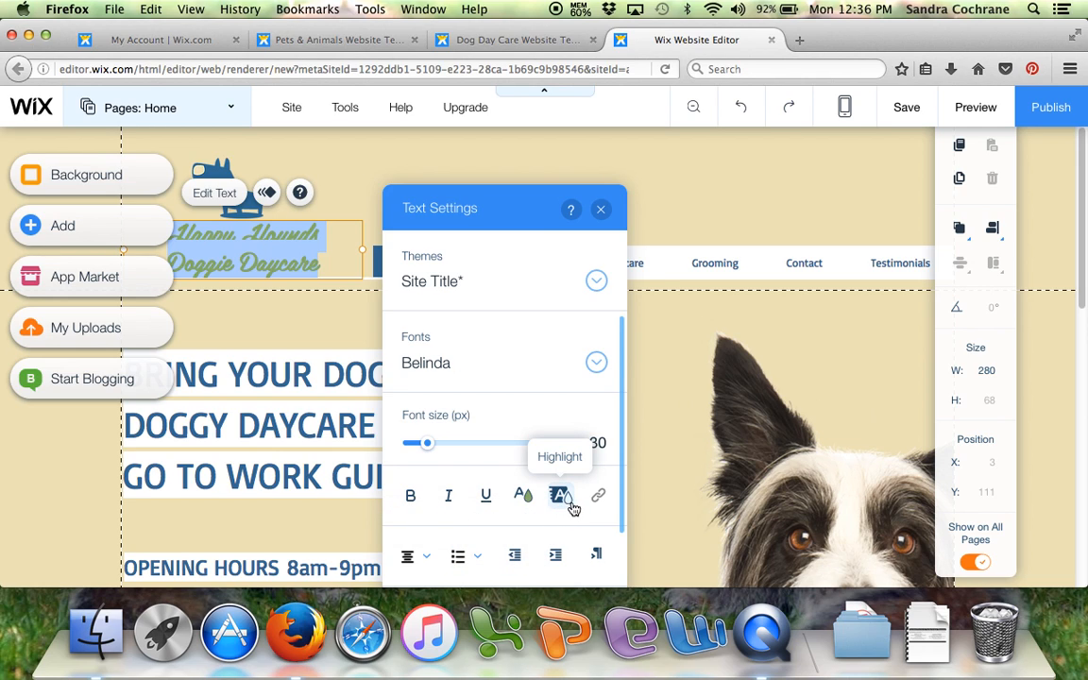
scroll(573, 508, "down", 3)
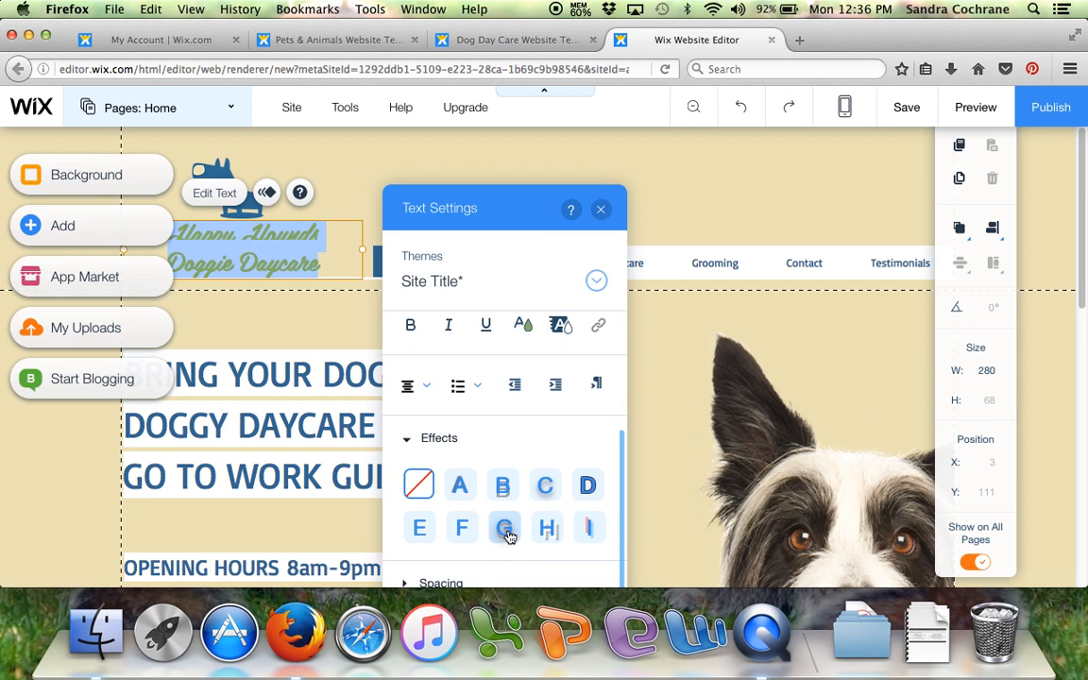
left_click(605, 217)
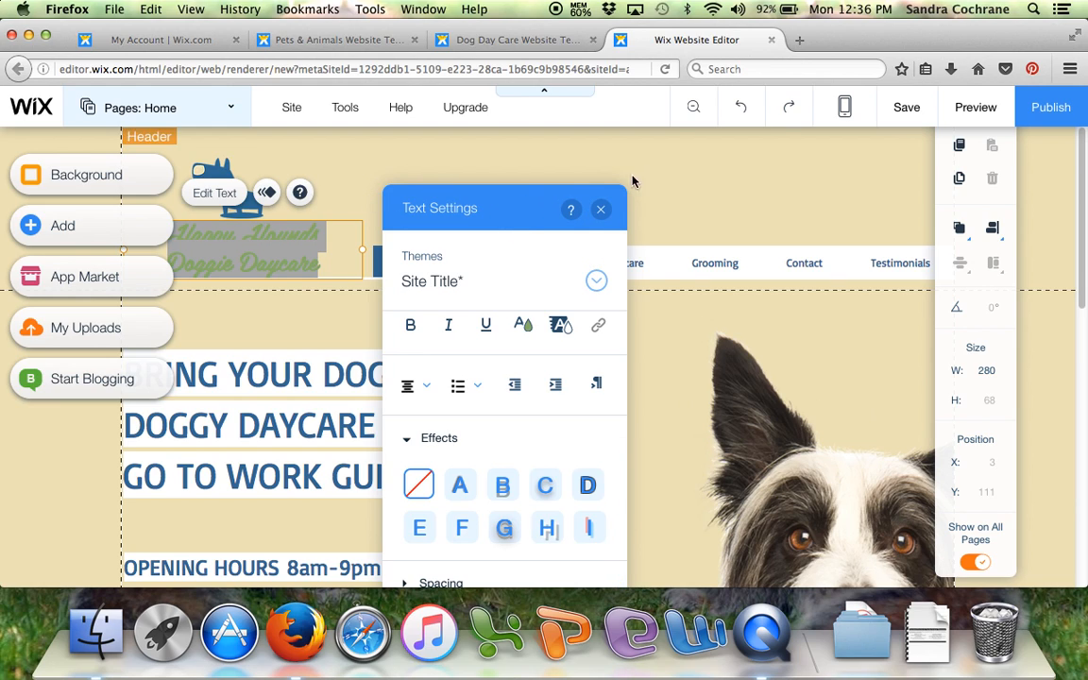
- Open the image chooser for the header's dog logo and look through the Social Images, Free from Wix and Bigstock Images sources
double_click(227, 174)
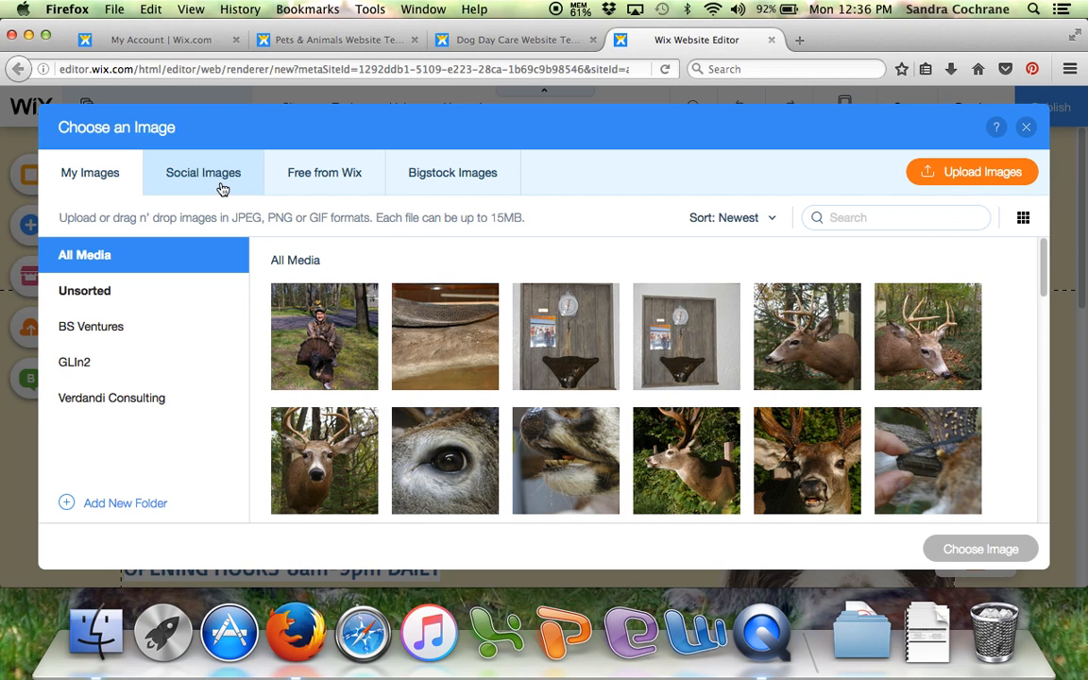
left_click(224, 185)
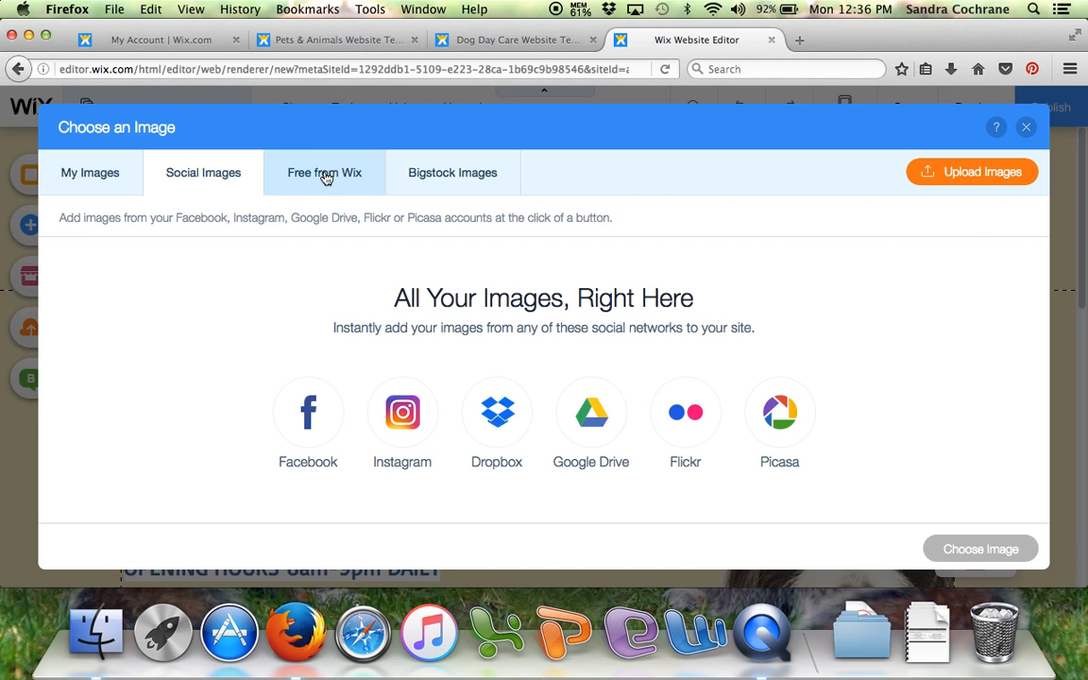
left_click(380, 190)
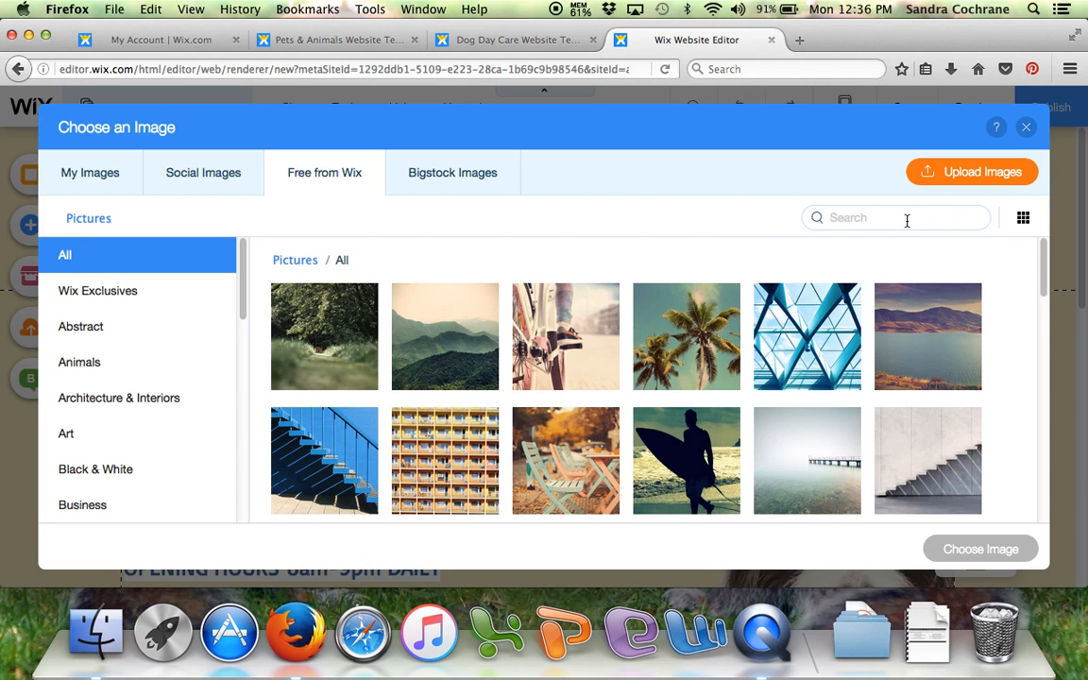
left_click(450, 182)
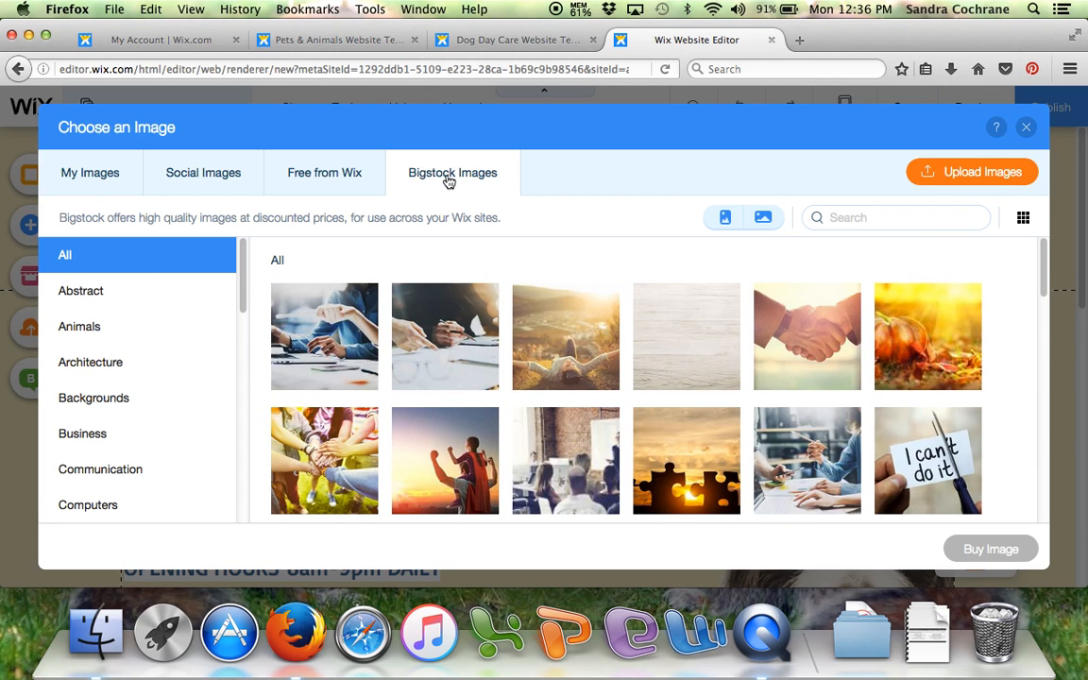
- Browse the Animals pictures in the Free from Wix collection and search the collection for "dog"
left_click(338, 182)
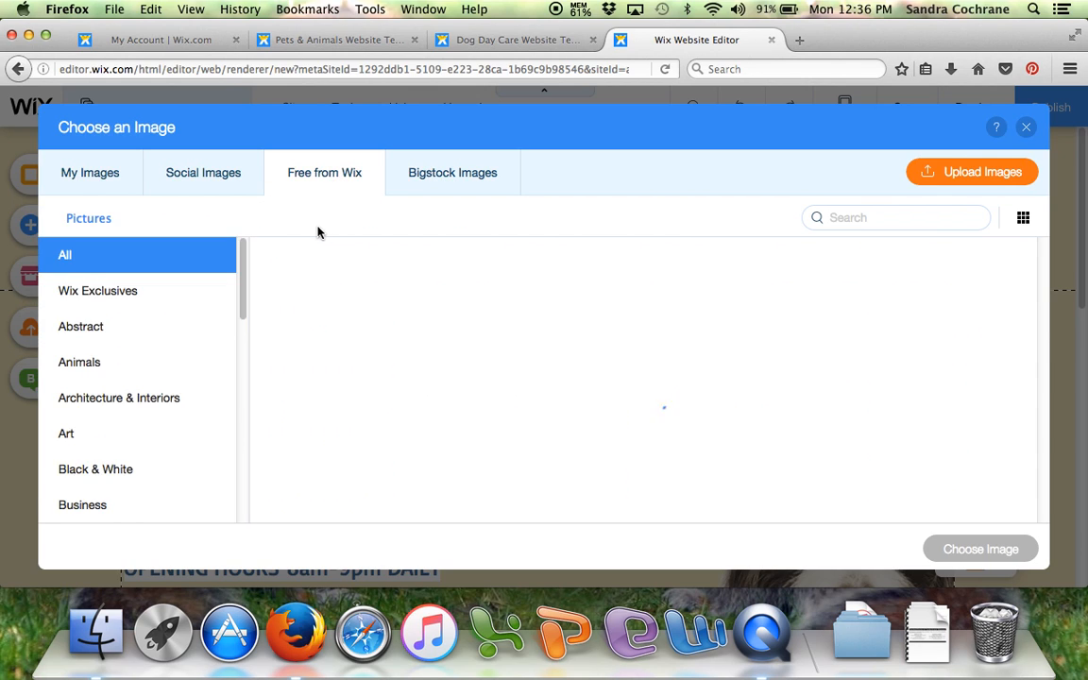
left_click(80, 366)
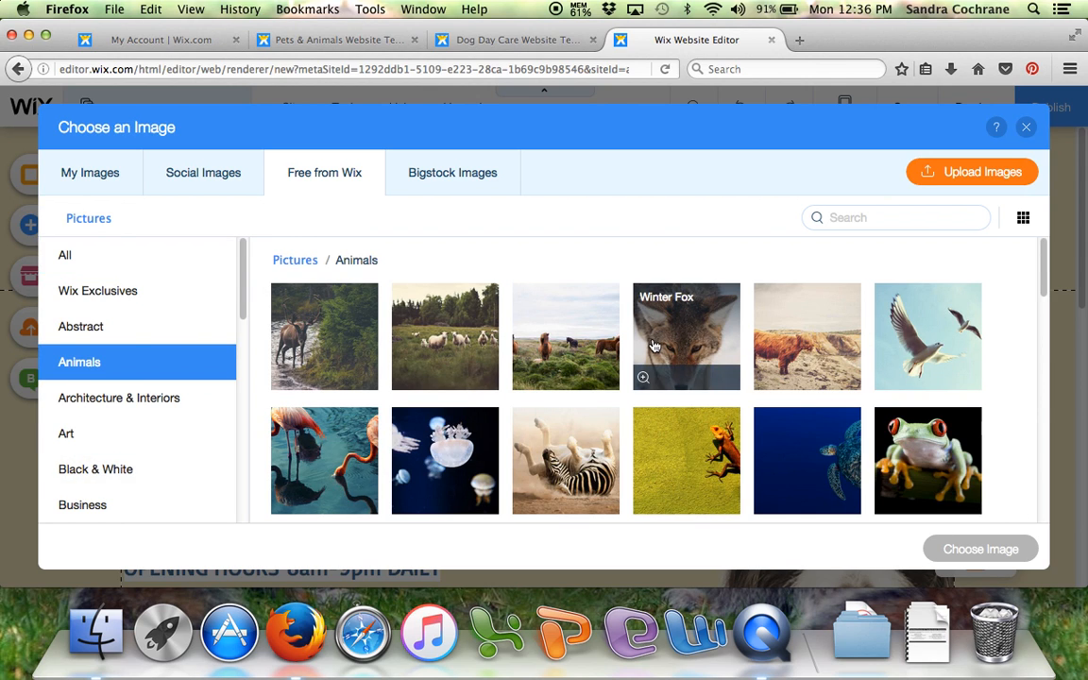
scroll(693, 328, "down", 5)
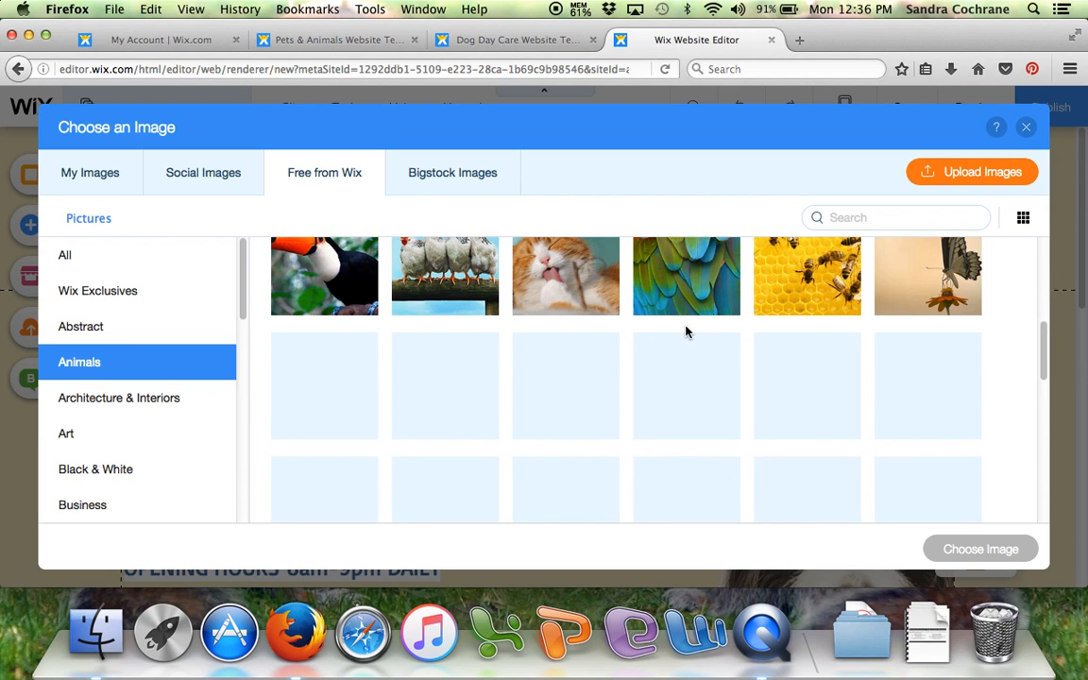
left_click(899, 217)
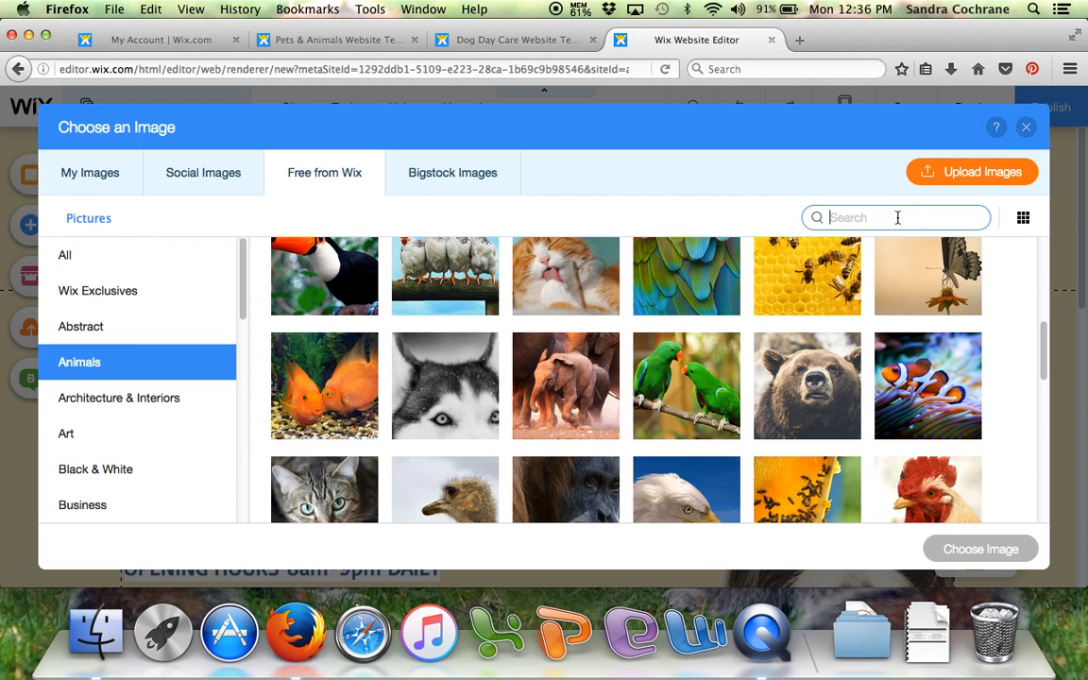
type("dog")
key("Return")
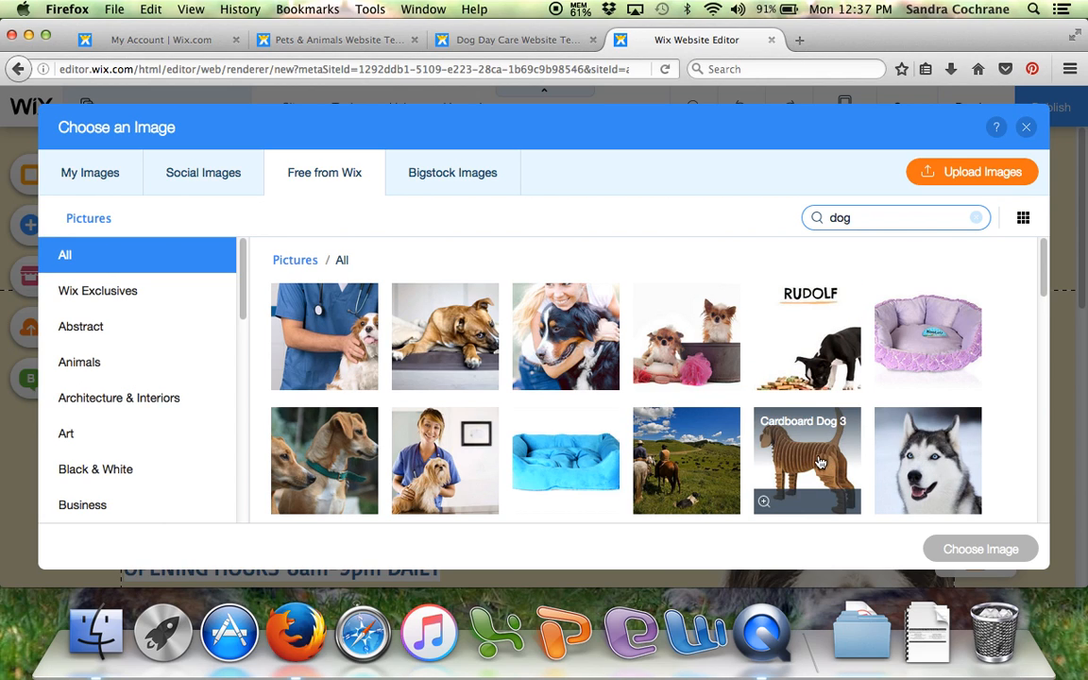
- Replace the header logo image with the Cardboard Dog 3 picture from the search results
scroll(815, 454, "down", 3)
left_click(801, 286)
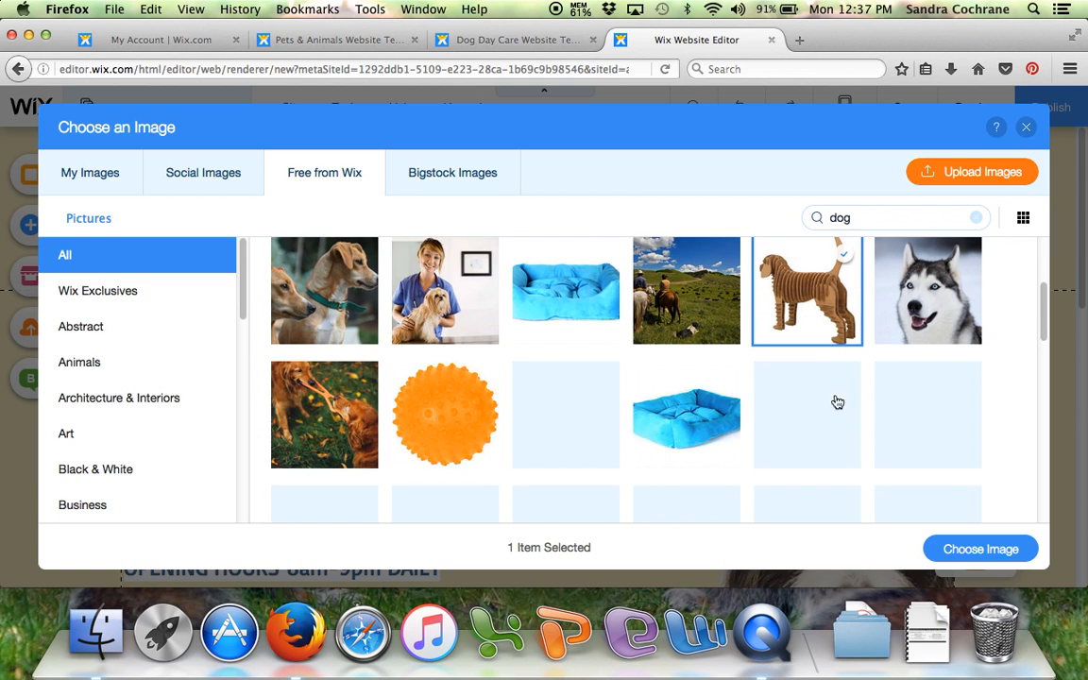
scroll(746, 337, "up", 3)
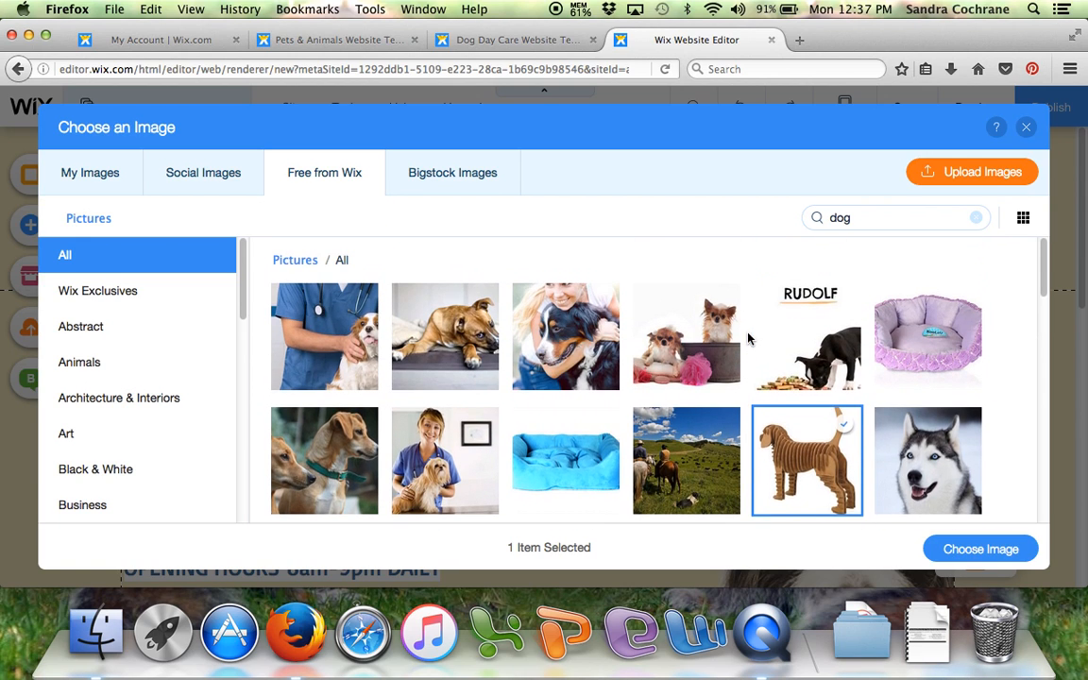
left_click(979, 547)
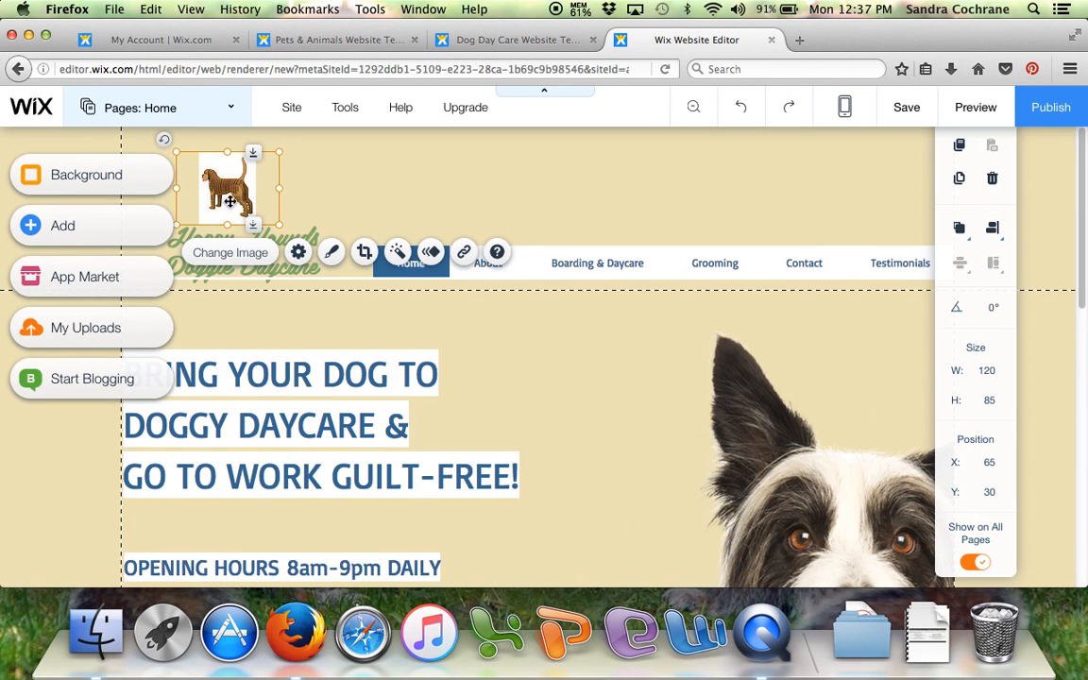
- Enlarge the header's dog logo to about 155 by 103 and move it up to about Y 8
left_click(275, 151)
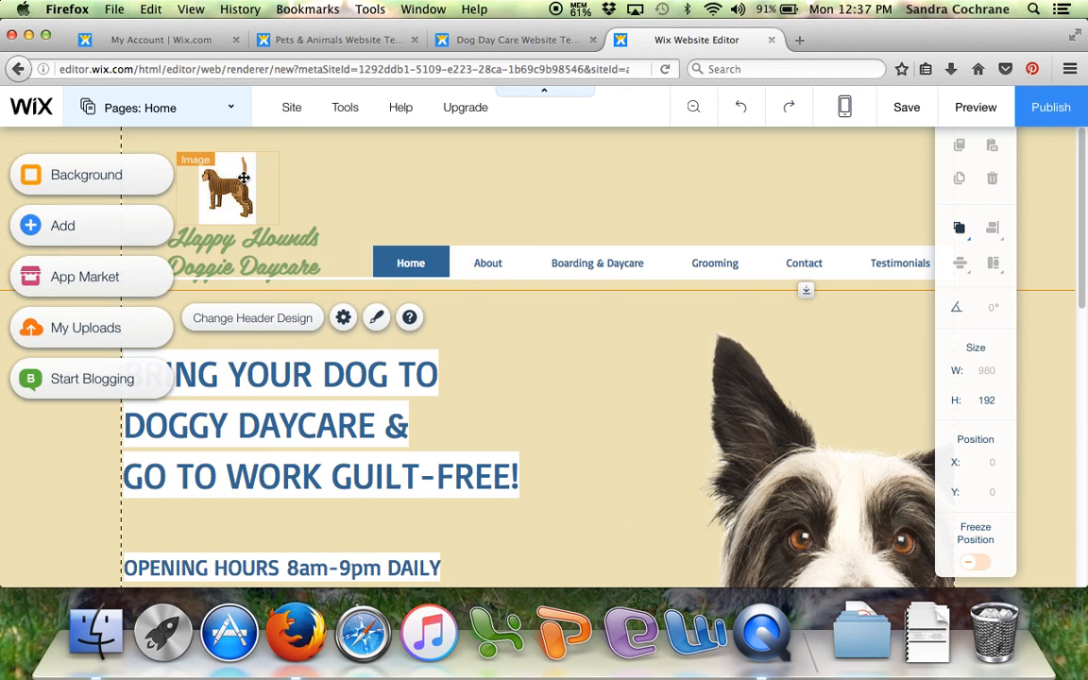
left_click(246, 180)
left_click_drag(278, 154, 309, 136)
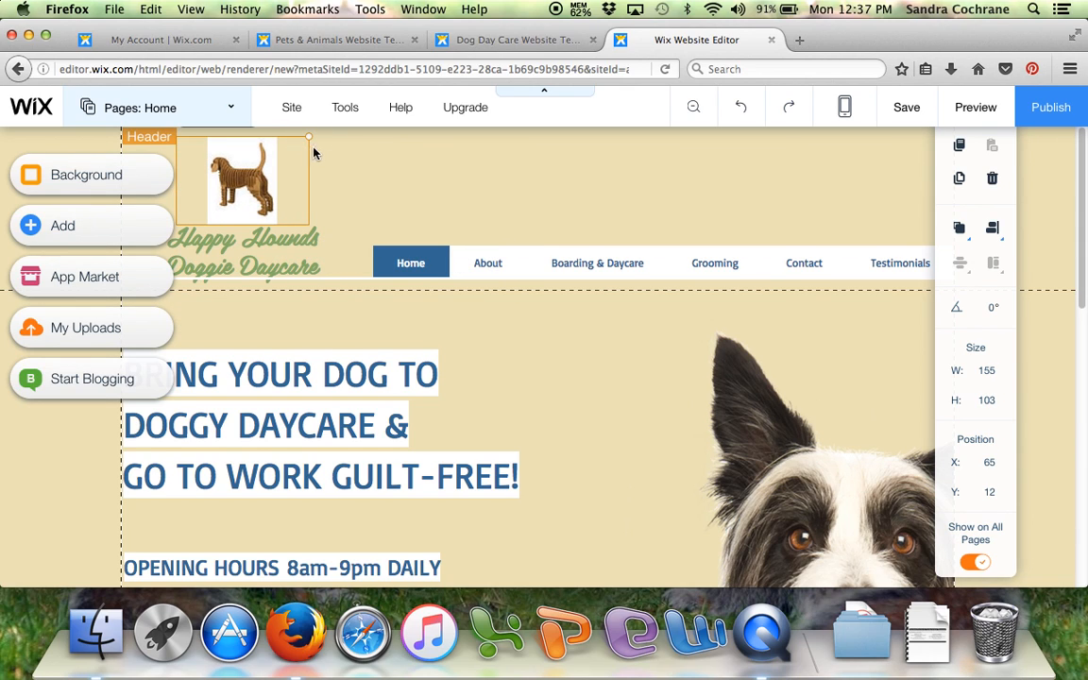
mouse_move(236, 178)
left_mouse_down()
mouse_move(217, 179)
mouse_move(243, 179)
left_mouse_up()
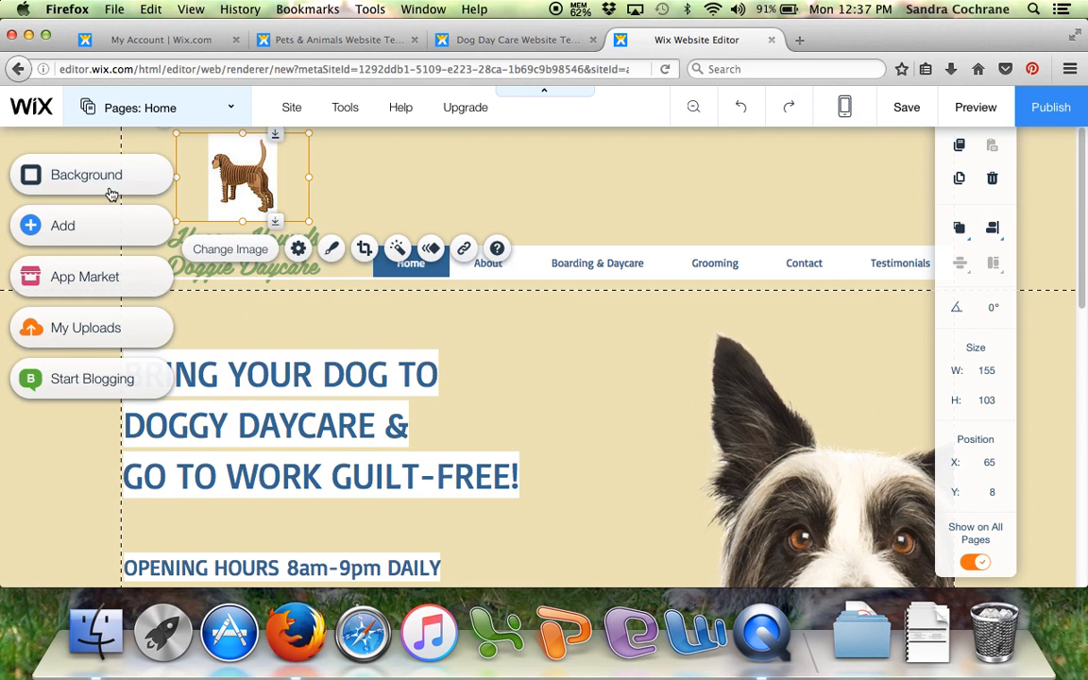
- Try blue and yellow-green site colors as the Home page background color
left_click(377, 177)
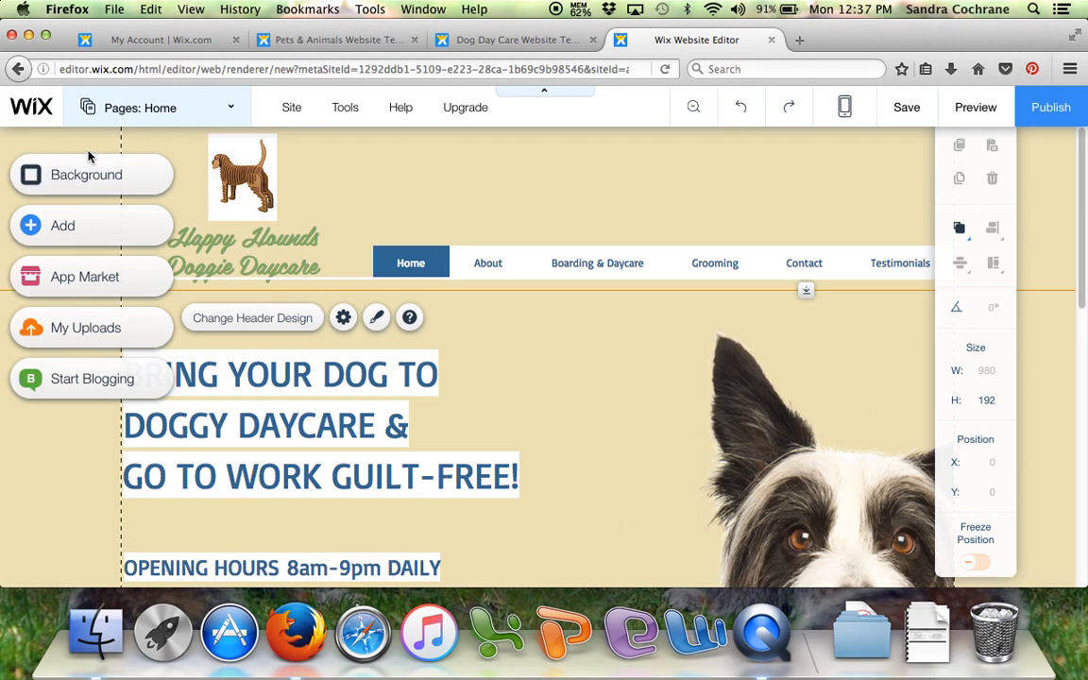
left_click(88, 176)
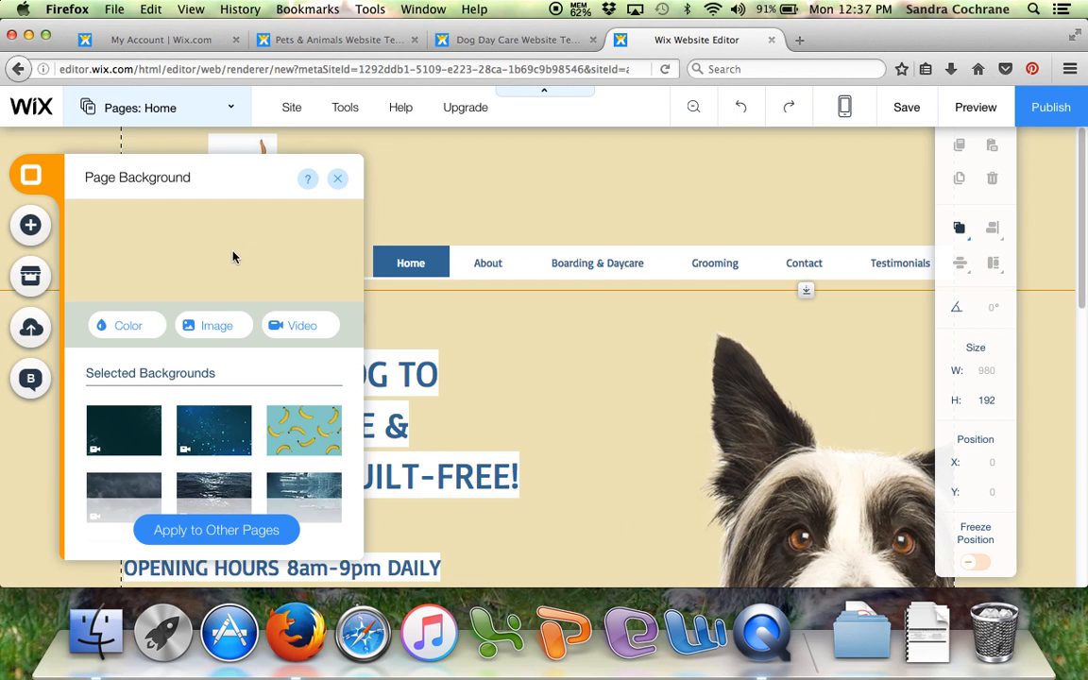
left_click(141, 328)
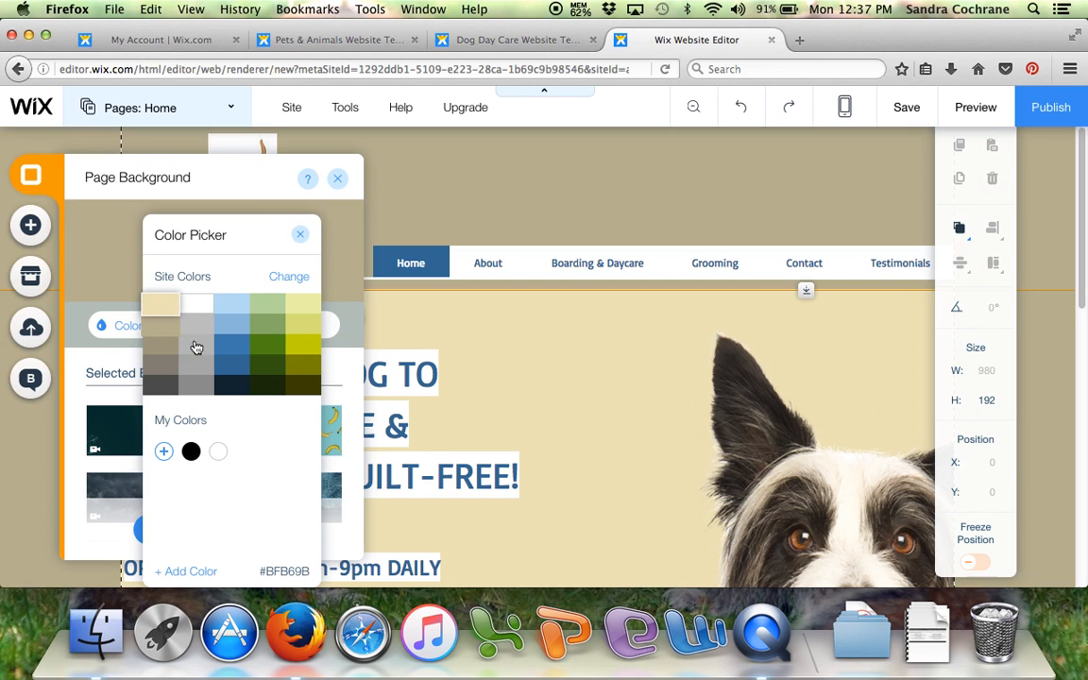
left_click(232, 347)
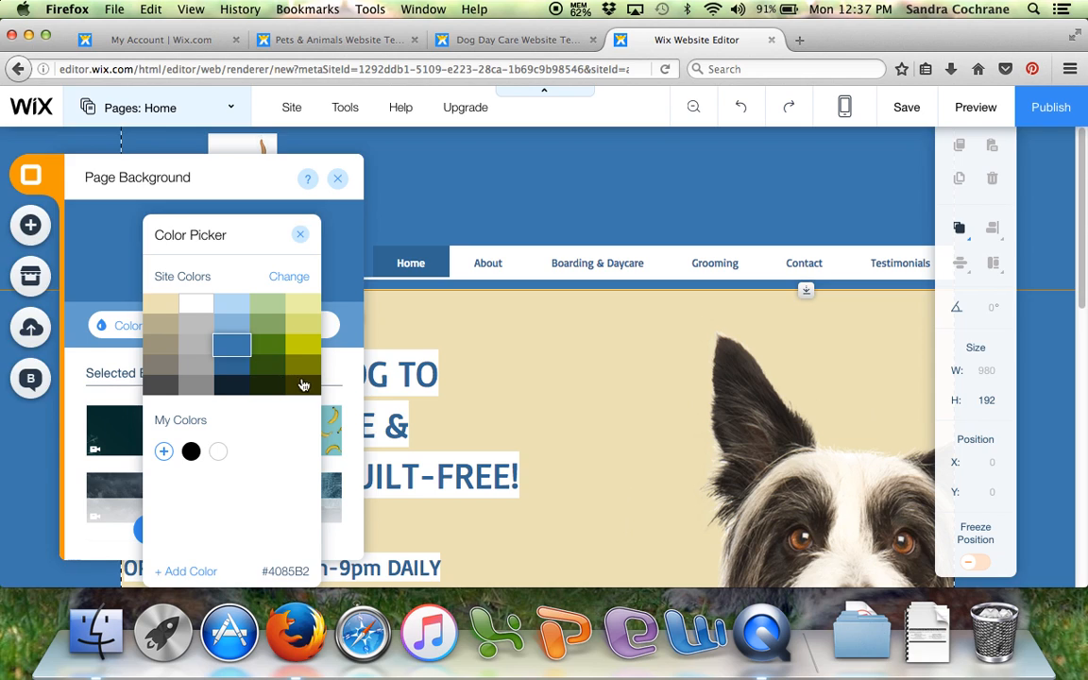
left_click(301, 346)
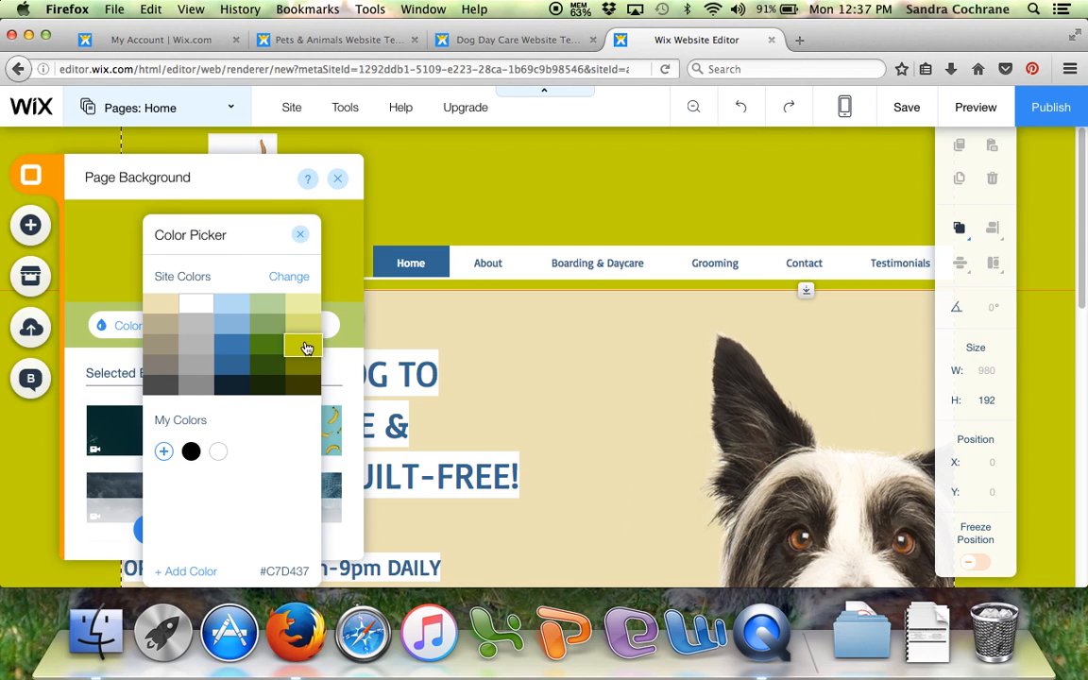
left_click(301, 238)
- Try the Floating Particles video as the Home page background, play it and preview the site
left_click(203, 326)
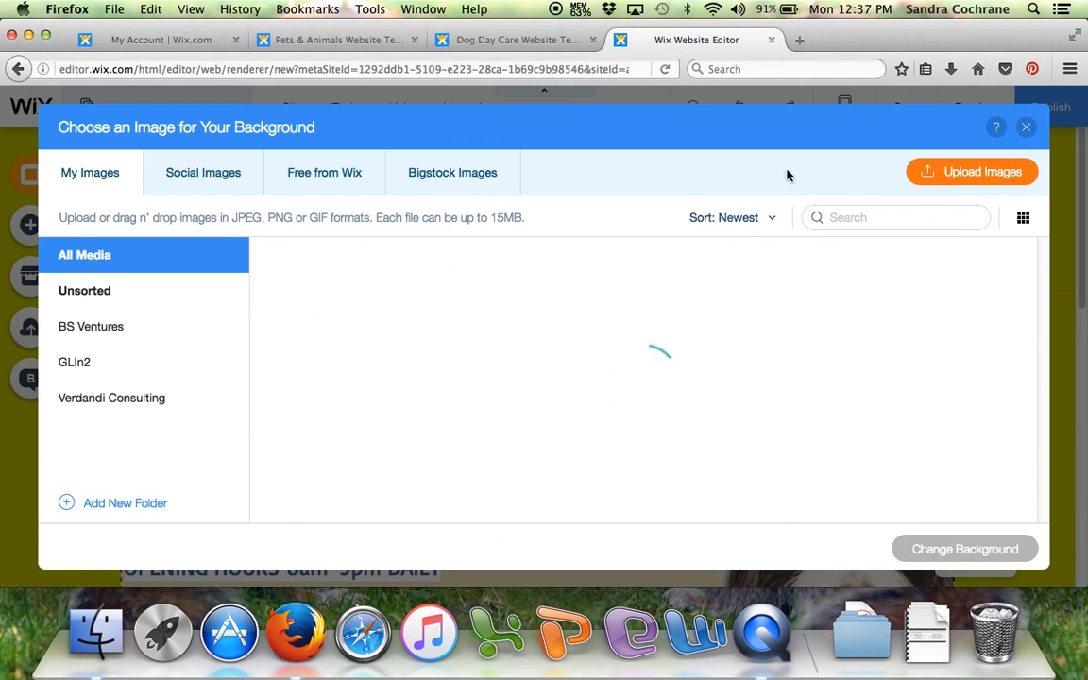
left_click(1026, 127)
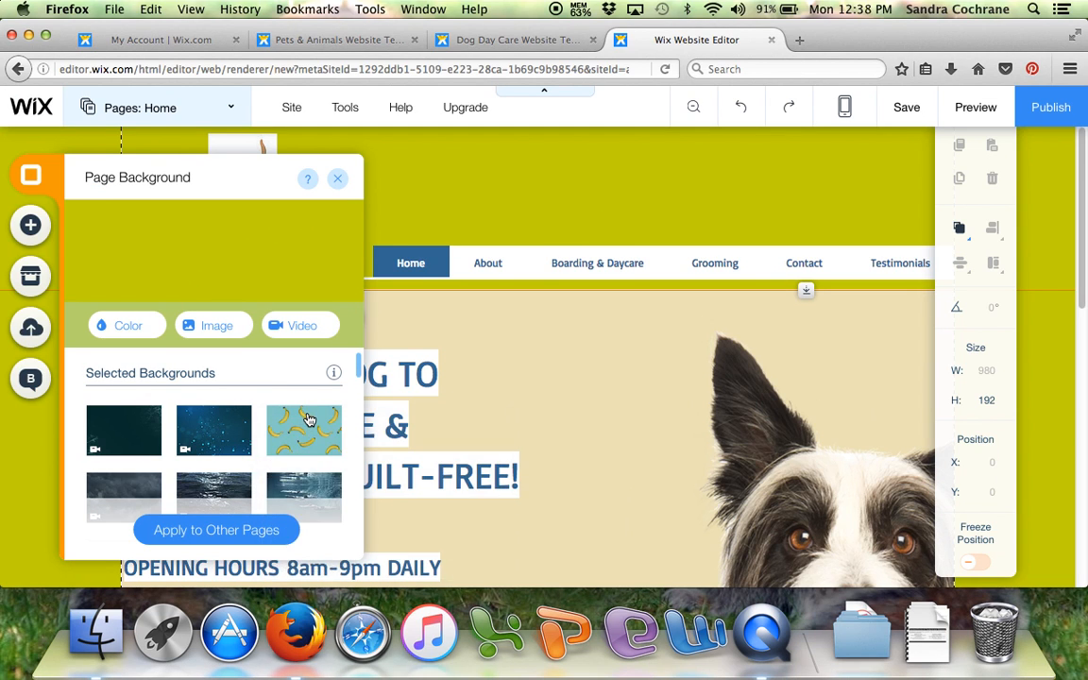
mouse_move(213, 443)
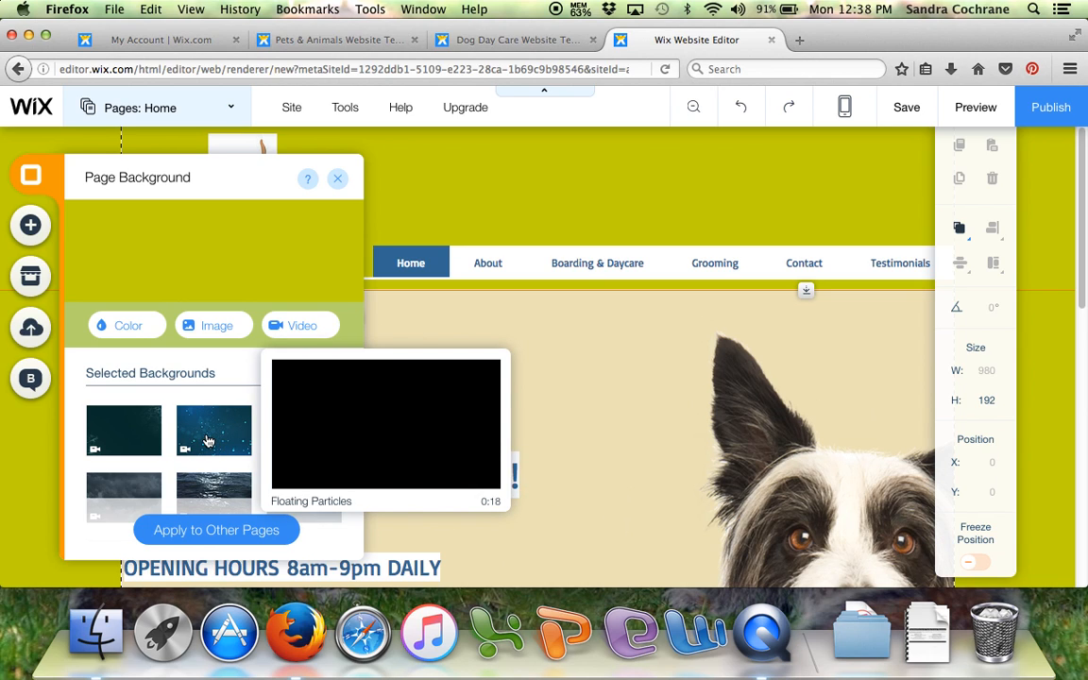
left_click(208, 441)
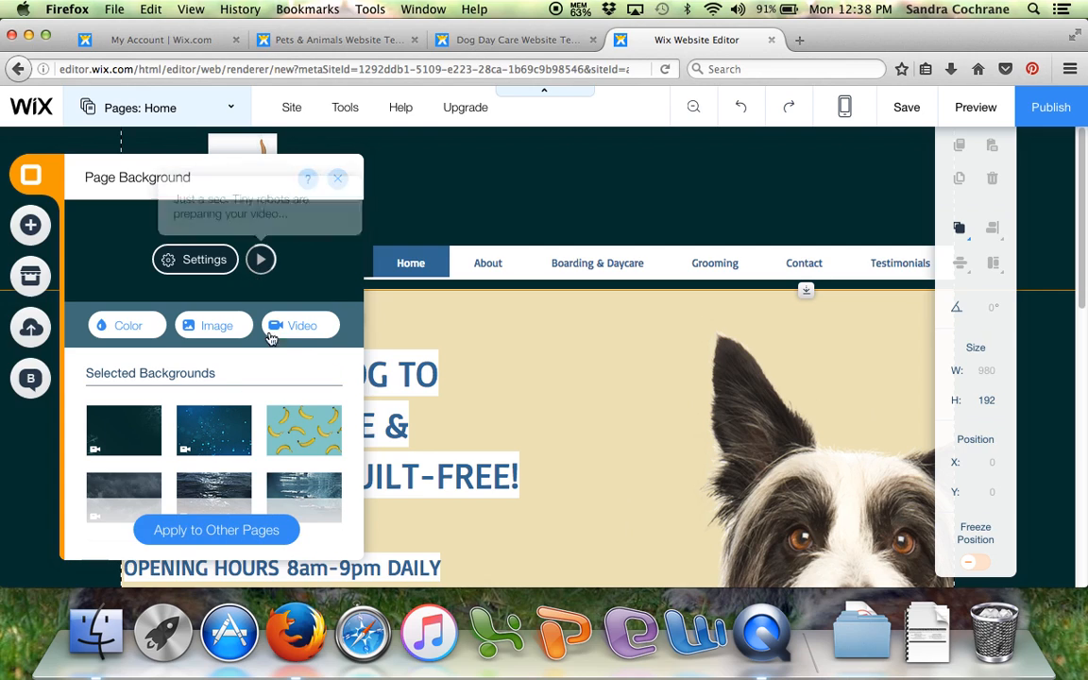
left_click(261, 261)
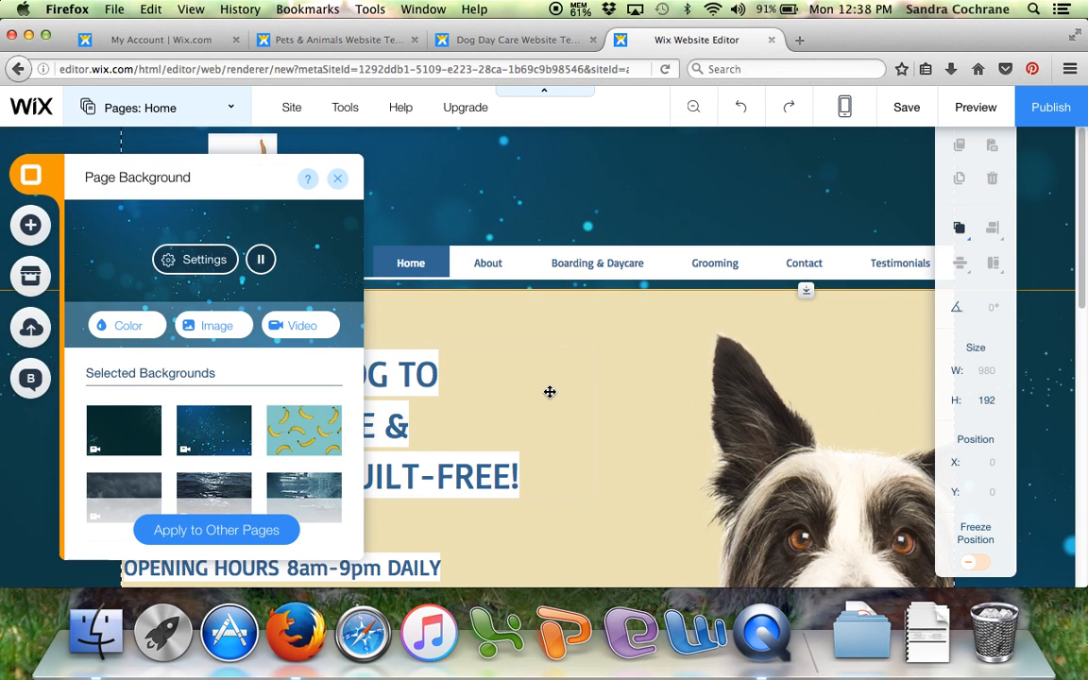
left_click(337, 181)
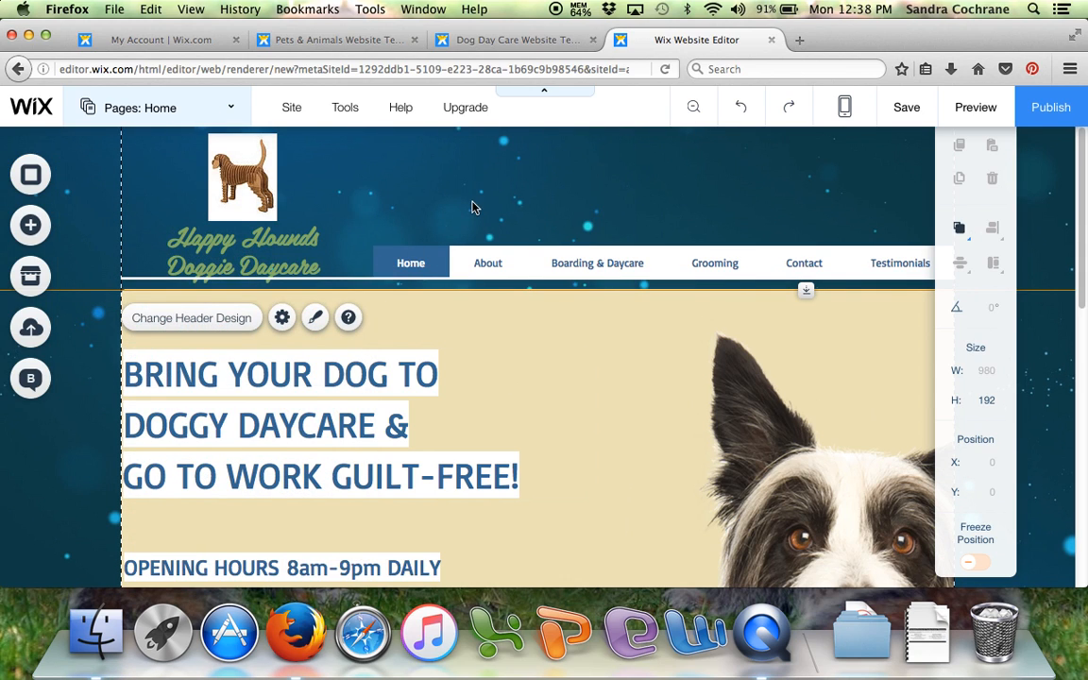
left_click(975, 108)
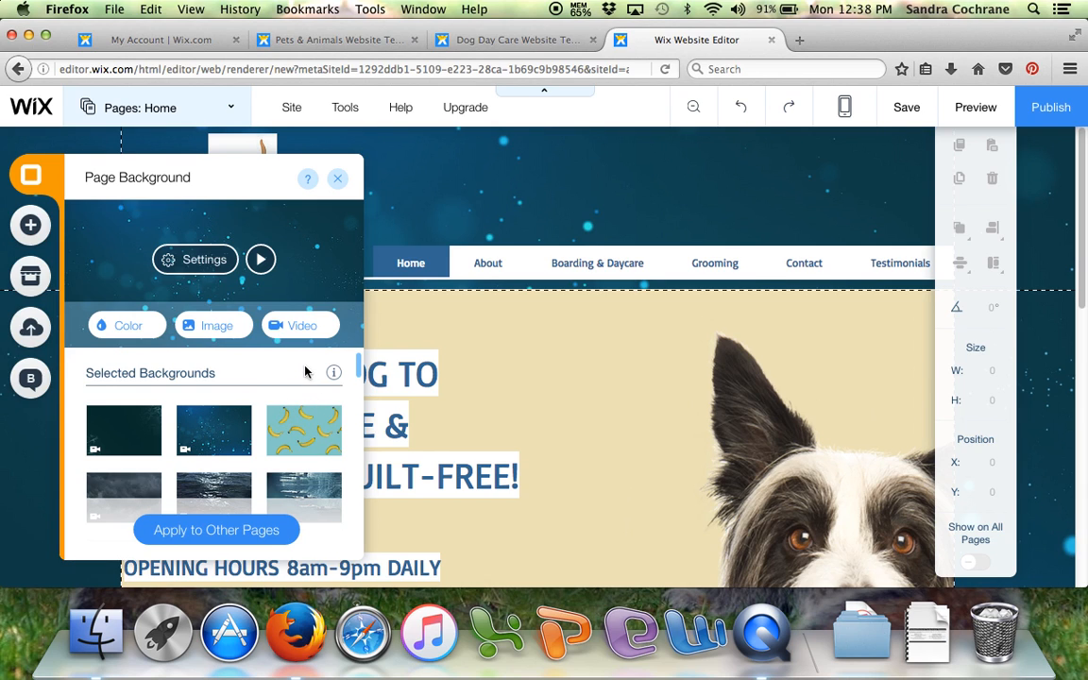
- Set the brown wooden plank picture from the selected backgrounds as the Home page background
scroll(298, 363, "down", 5)
mouse_move(288, 400)
scroll(286, 400, "down", 10)
scroll(283, 401, "down", 10)
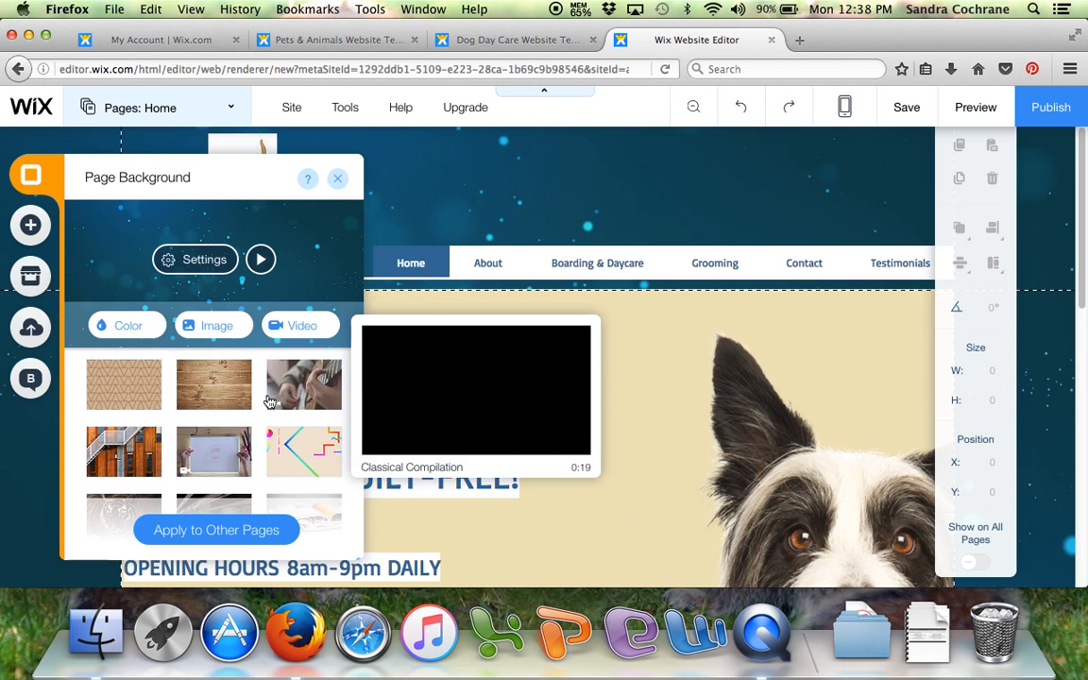
left_click(213, 382)
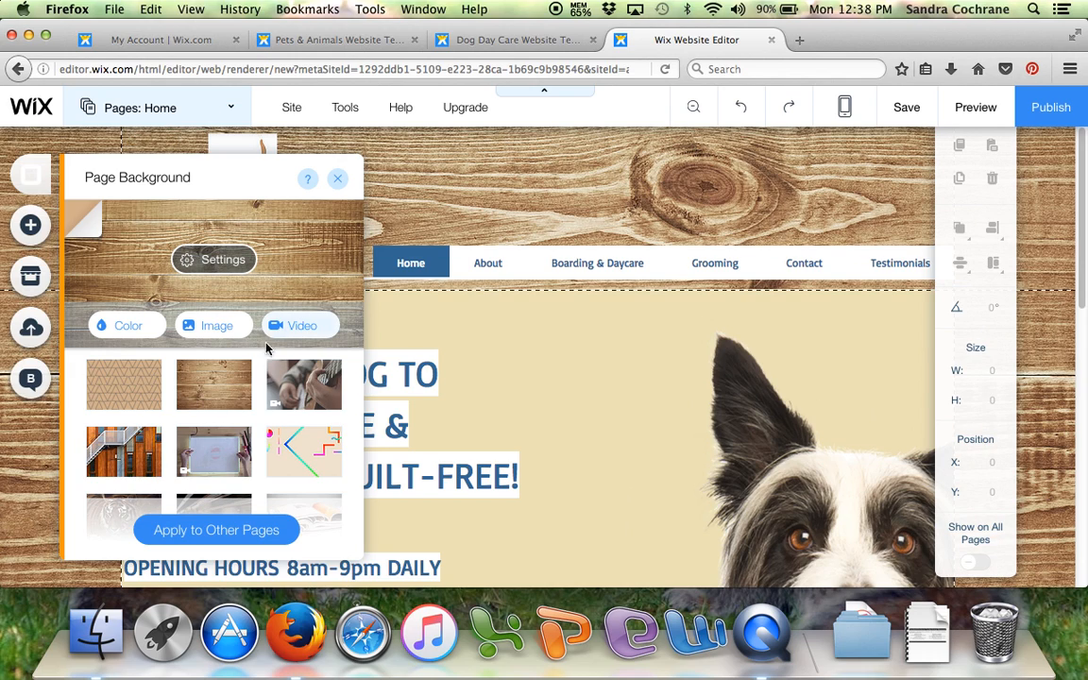
- Apply the wood background to the About, Boarding & Daycare, Grooming, Gallery and Contact pages, and close the background settings
left_click(217, 532)
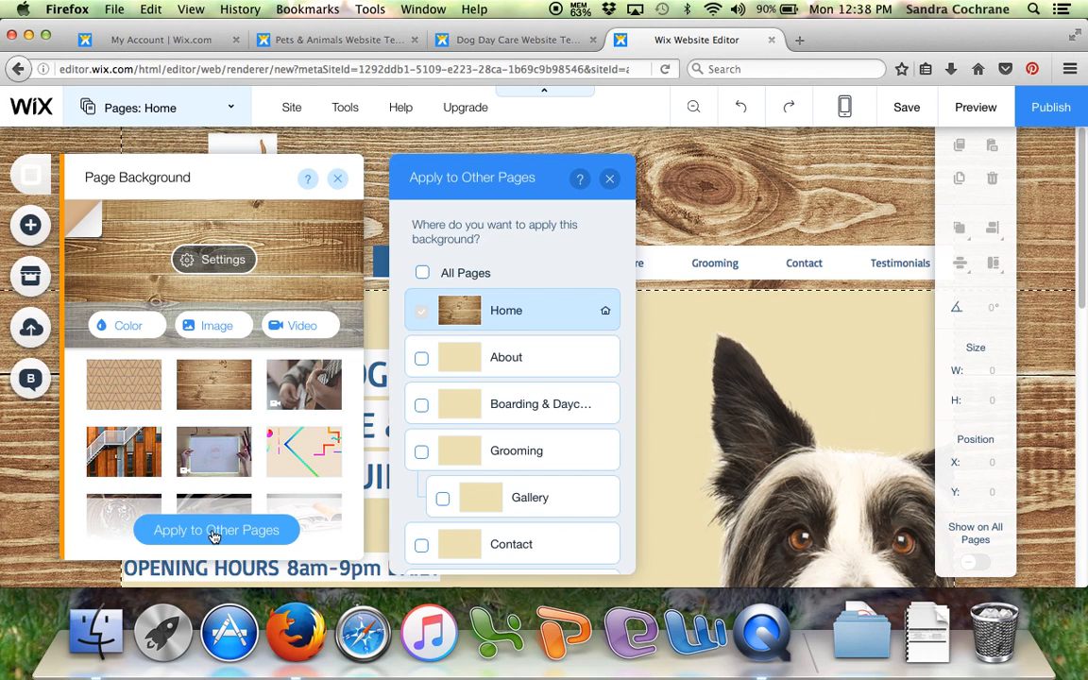
left_click(421, 358)
left_click(421, 405)
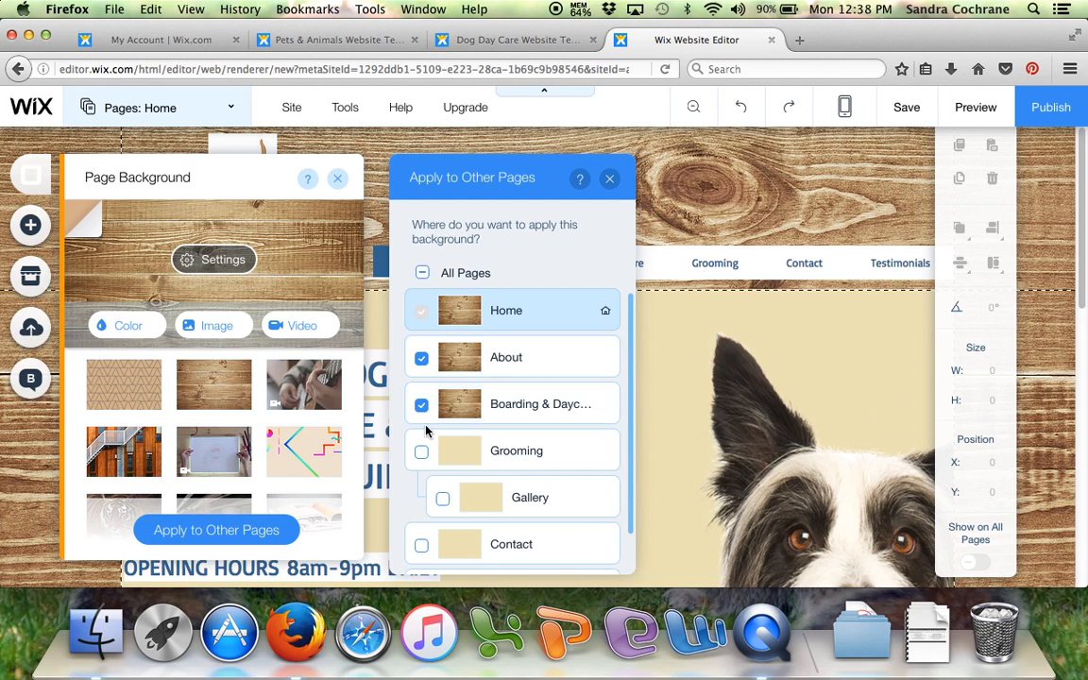
left_click(421, 453)
left_click(443, 499)
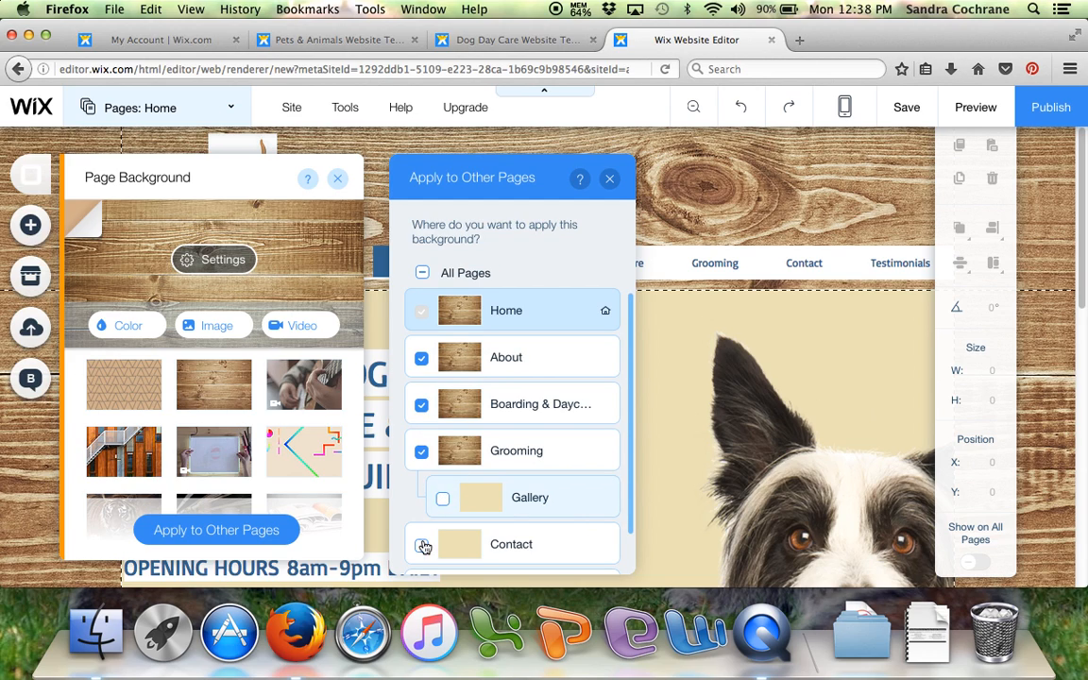
left_click(421, 545)
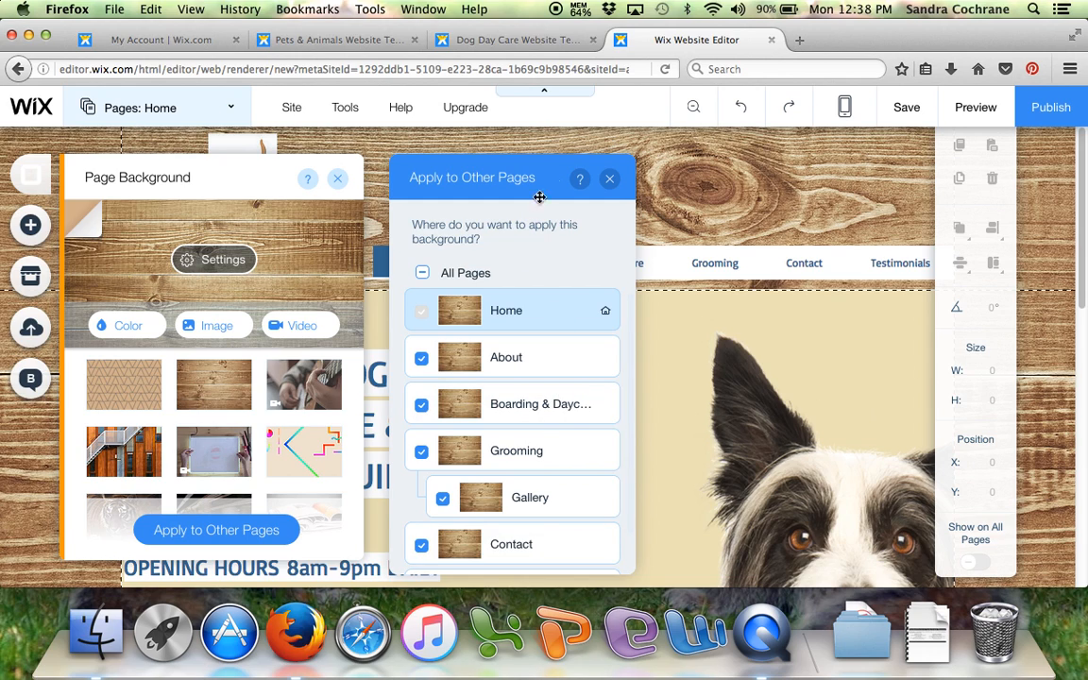
left_click(609, 179)
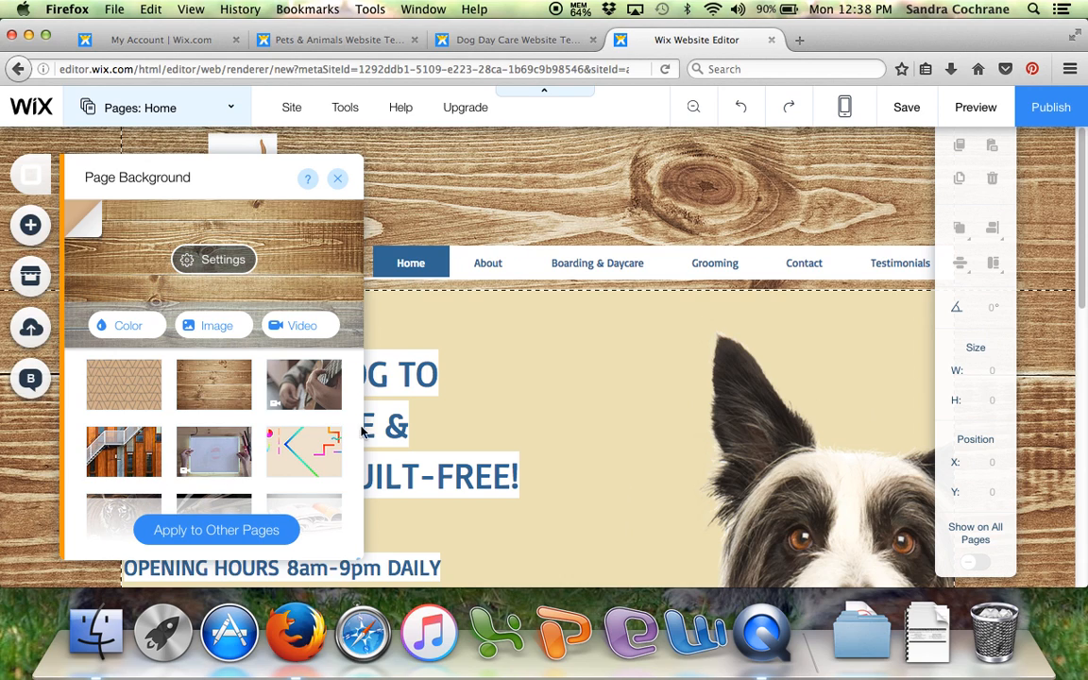
left_click(337, 179)
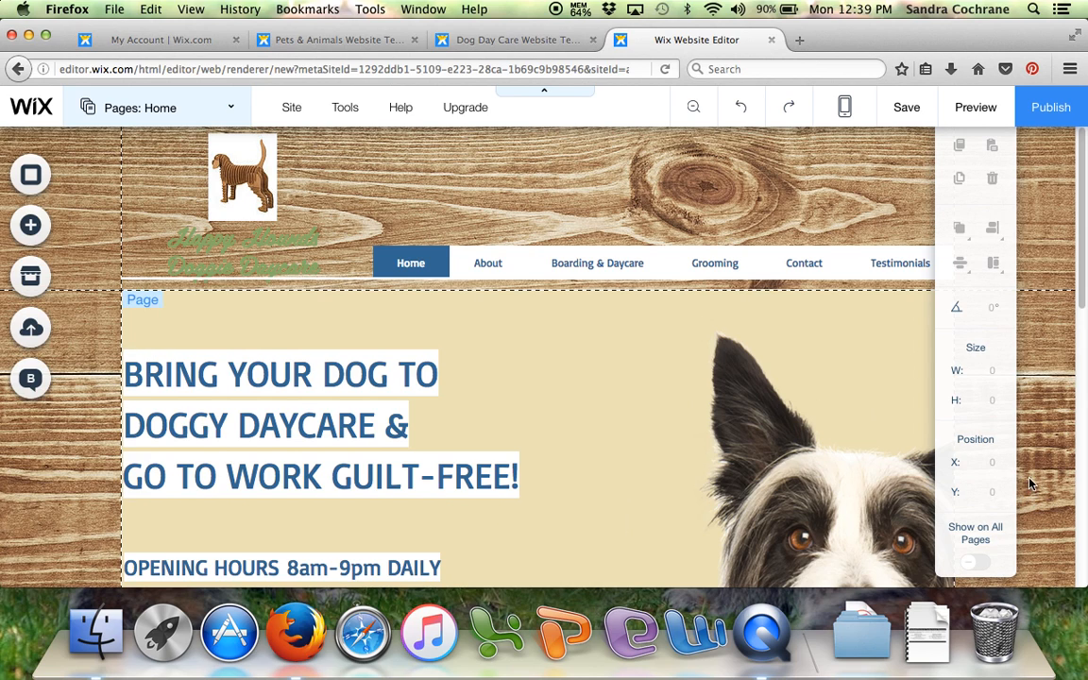
- Change the opening time in the Home page's opening hours text to 6am, so it reads "OPENING HOURS 6am-9pm DAILY"
scroll(604, 439, "down", 1)
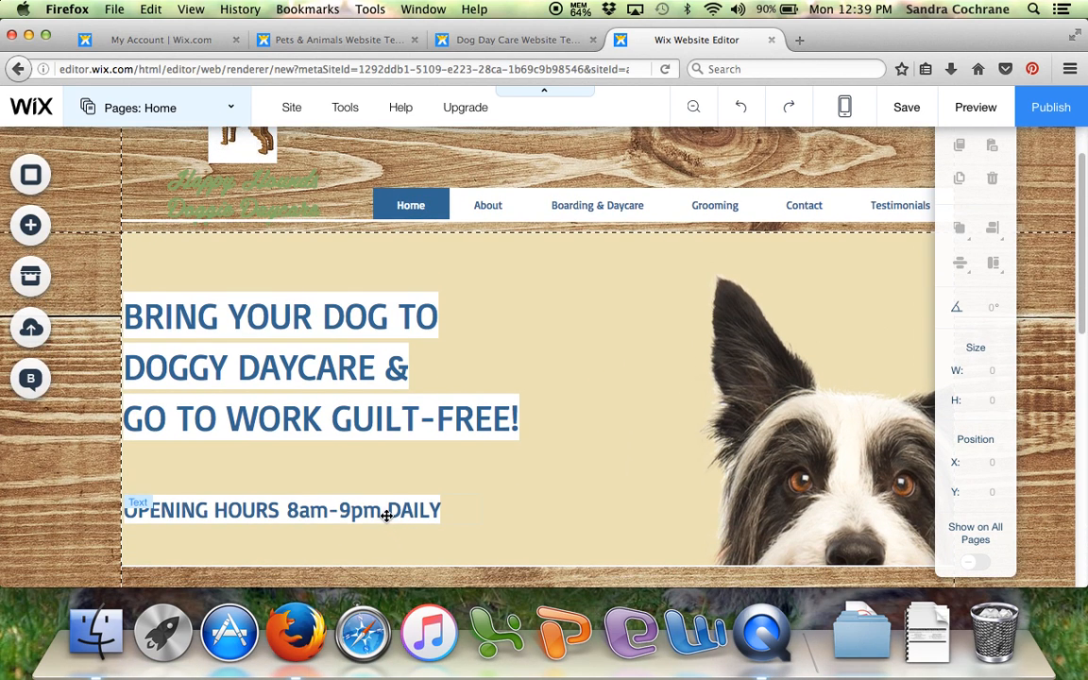
double_click(386, 516)
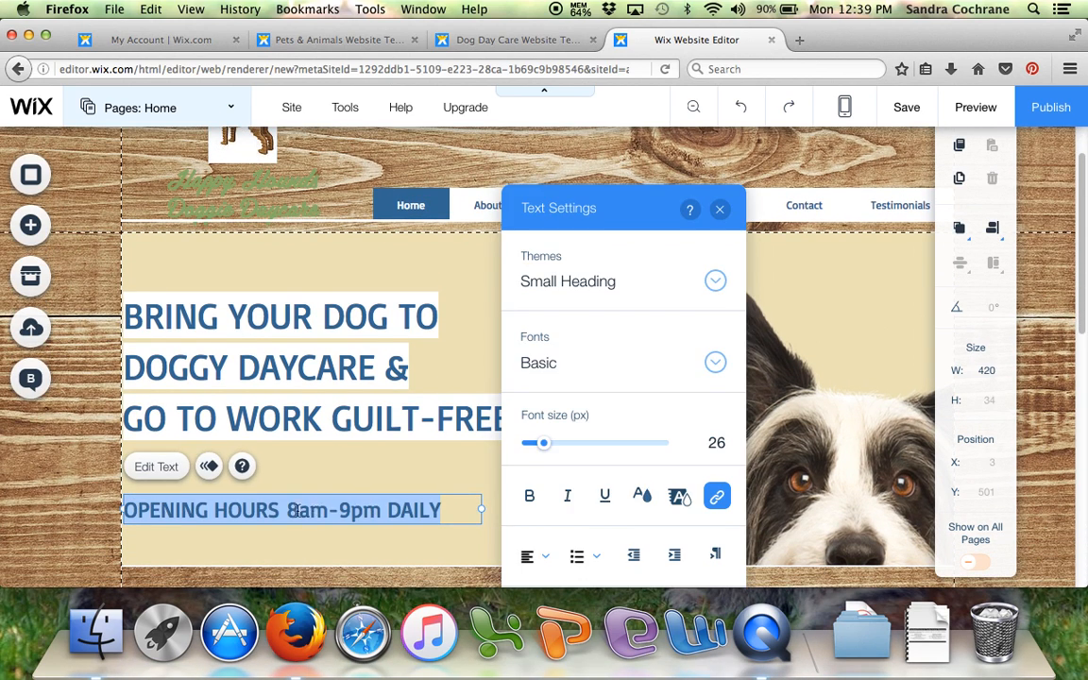
left_click(296, 510)
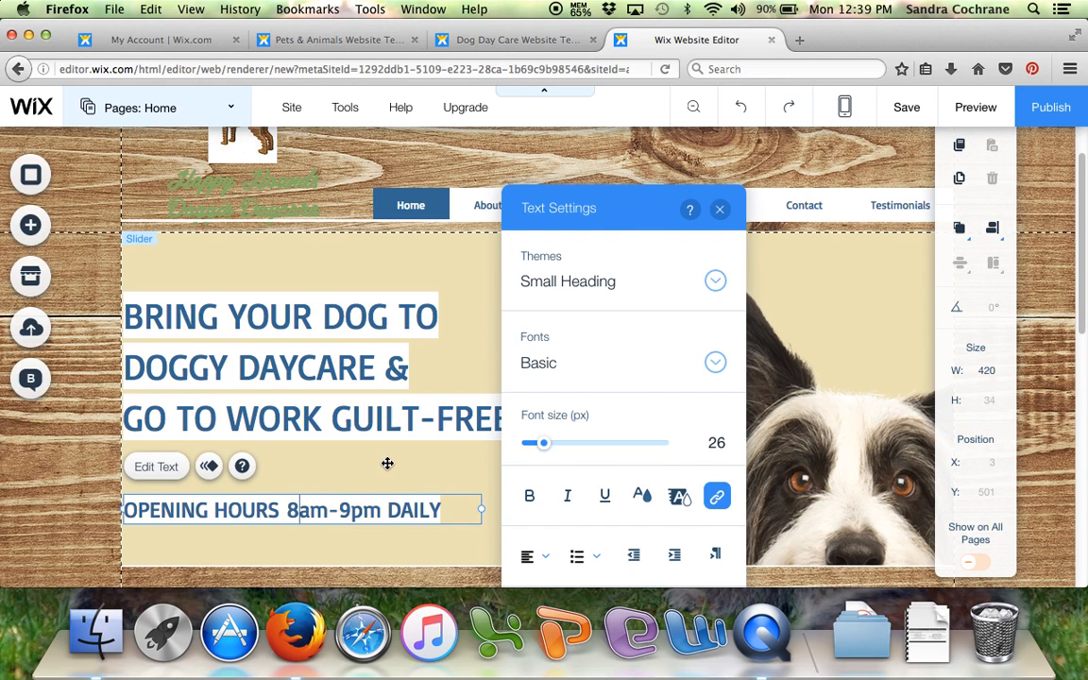
key("BackSpace")
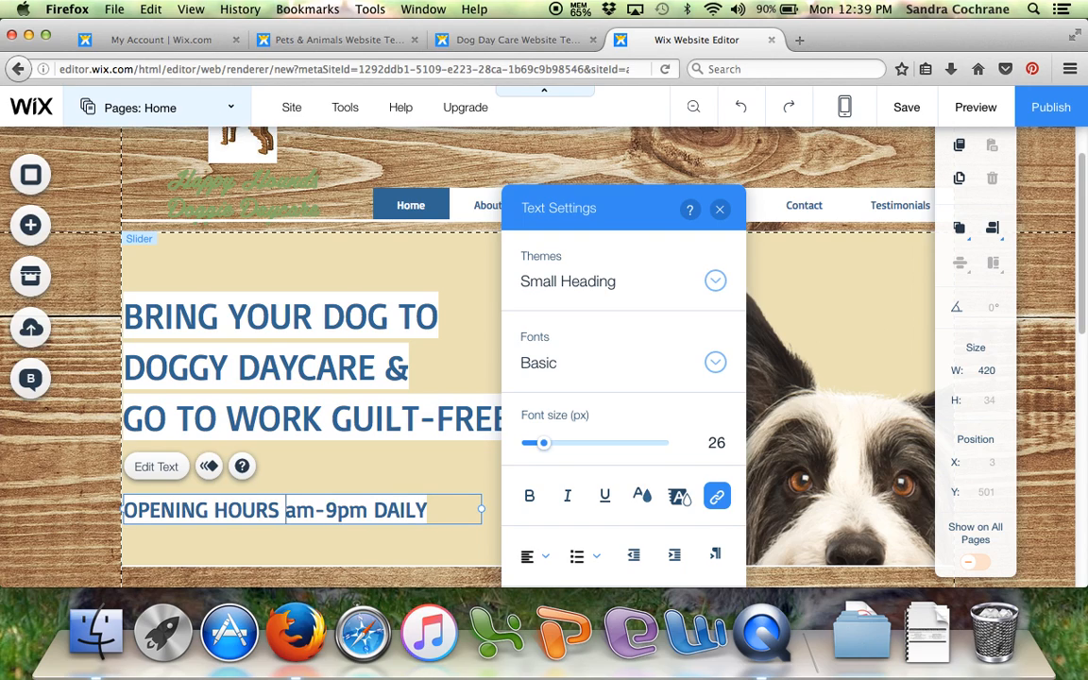
type("6")
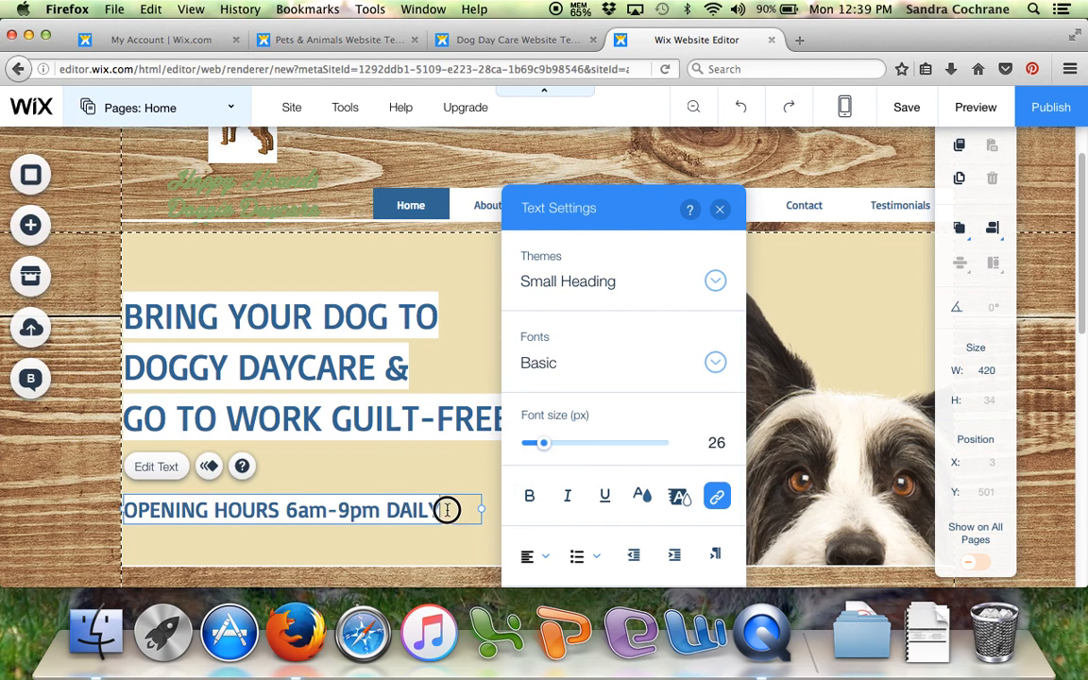
- Make the whole opening hours line bold and color it dark navy #112633, closing the text settings
left_click_drag(458, 508, 97, 508)
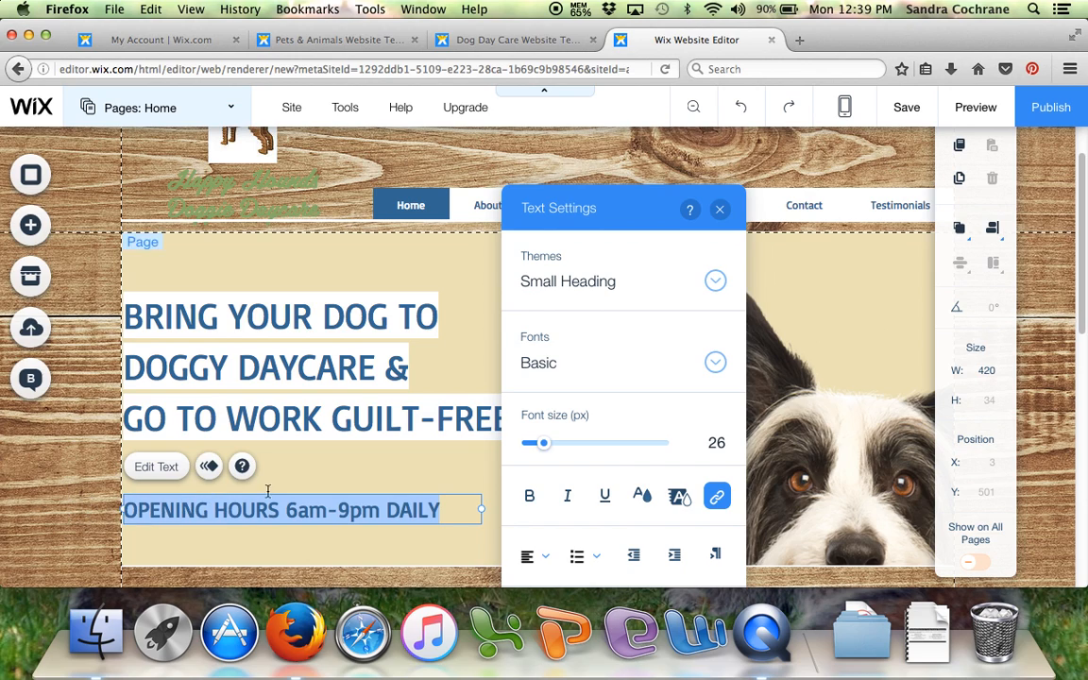
left_click(531, 498)
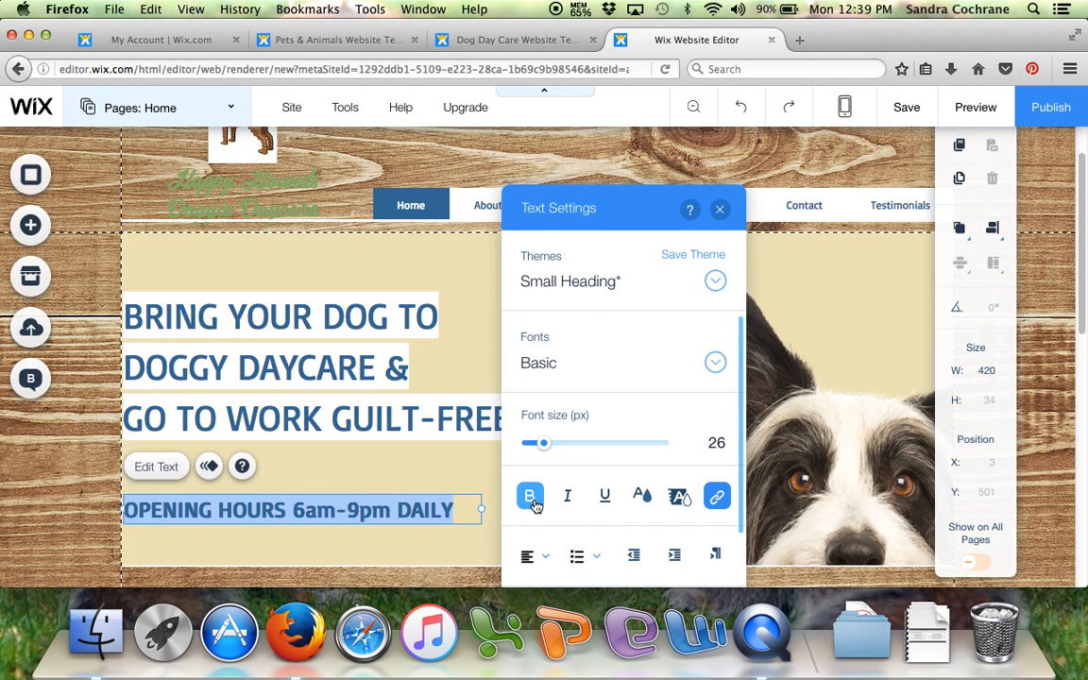
left_click(643, 497)
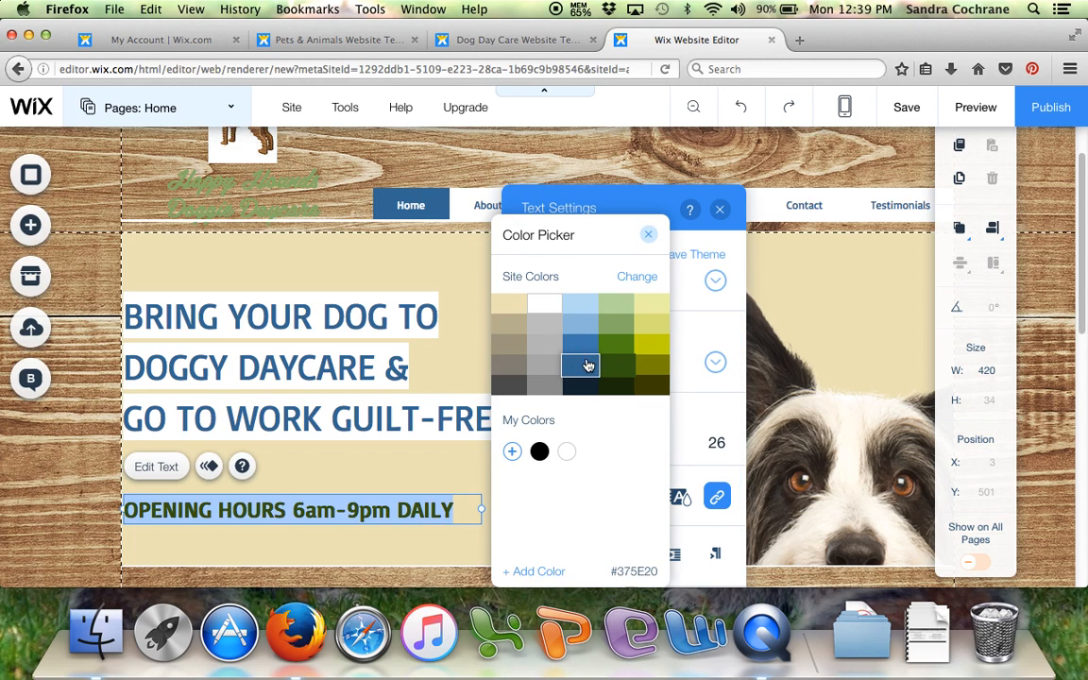
left_click(579, 387)
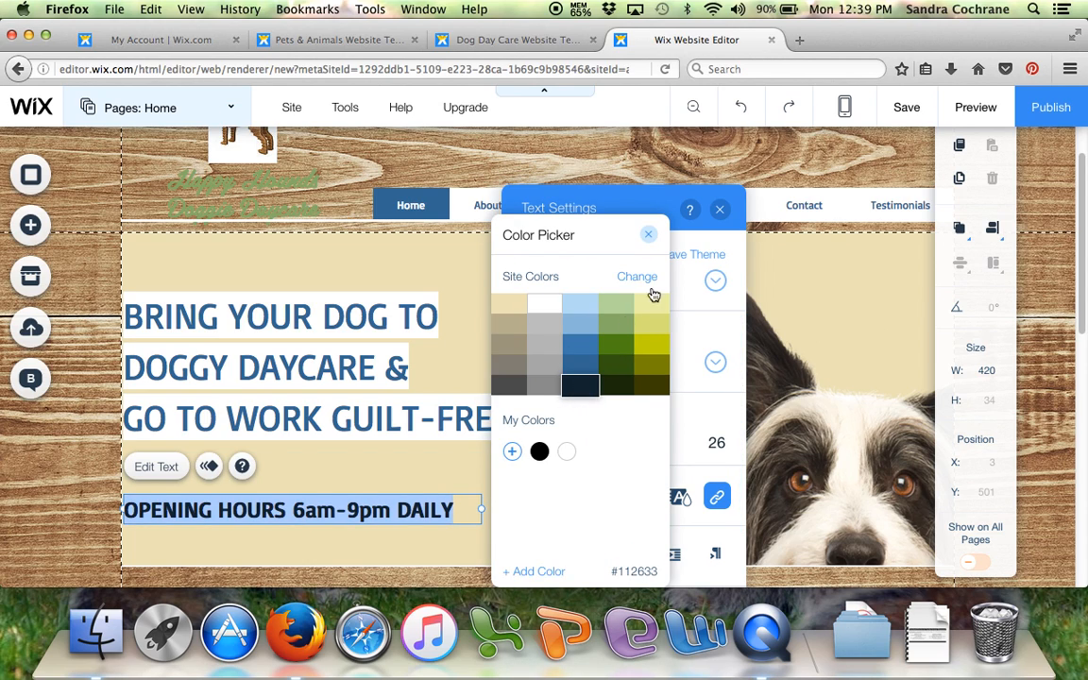
left_click(648, 234)
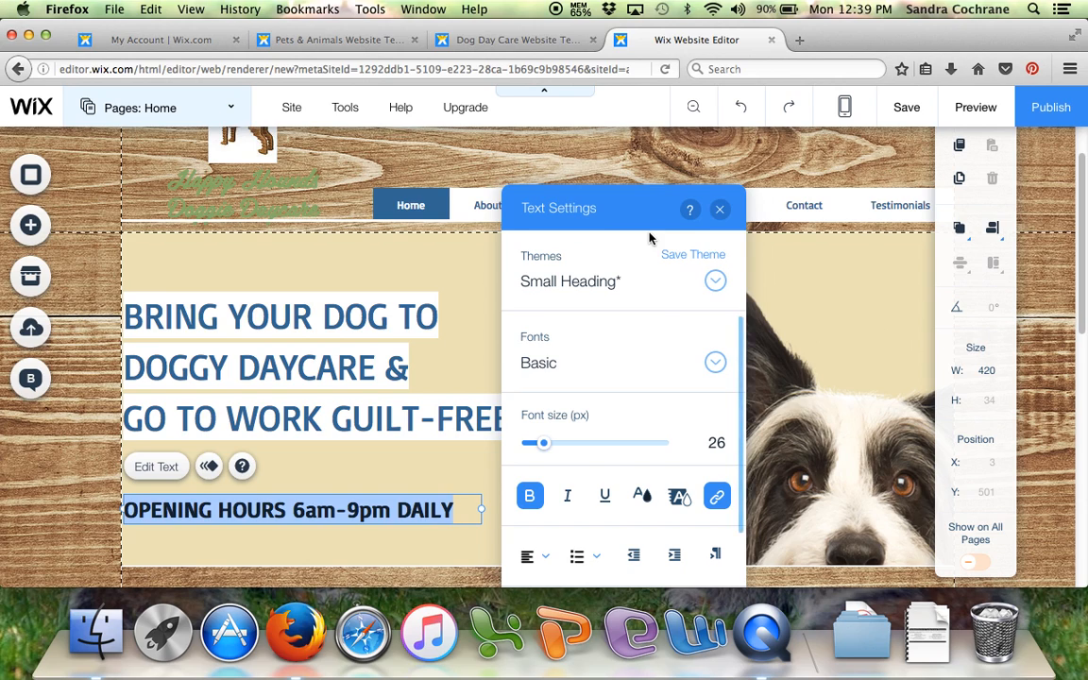
left_click(721, 210)
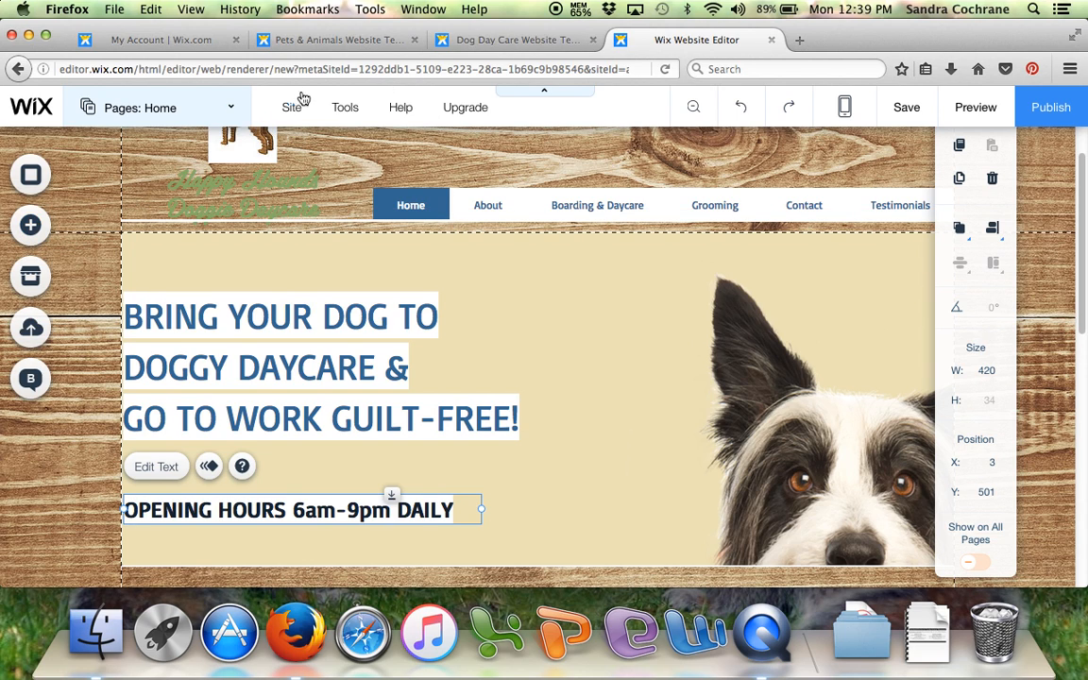
- Switch to the Testimonials page and close the page list
left_click(234, 113)
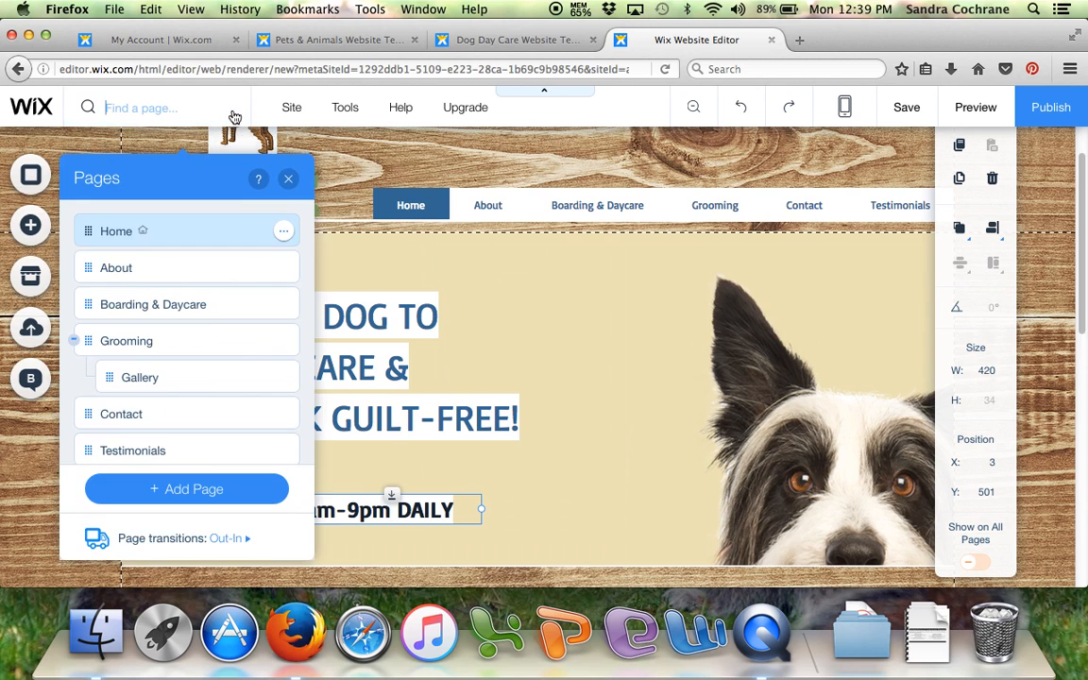
left_click(174, 450)
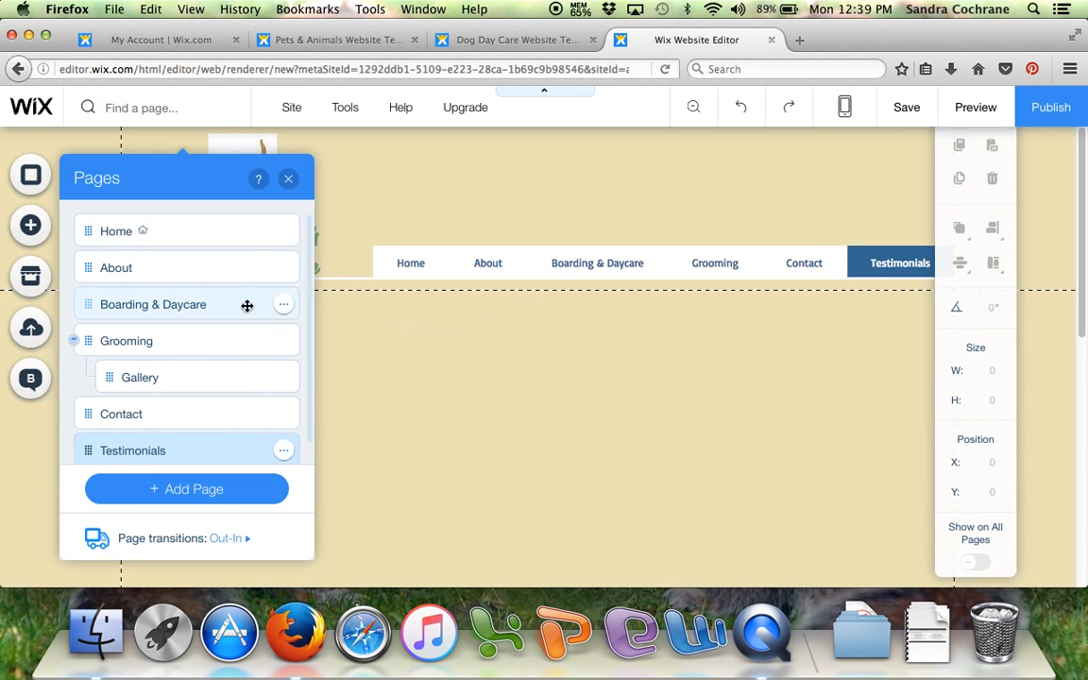
left_click(288, 179)
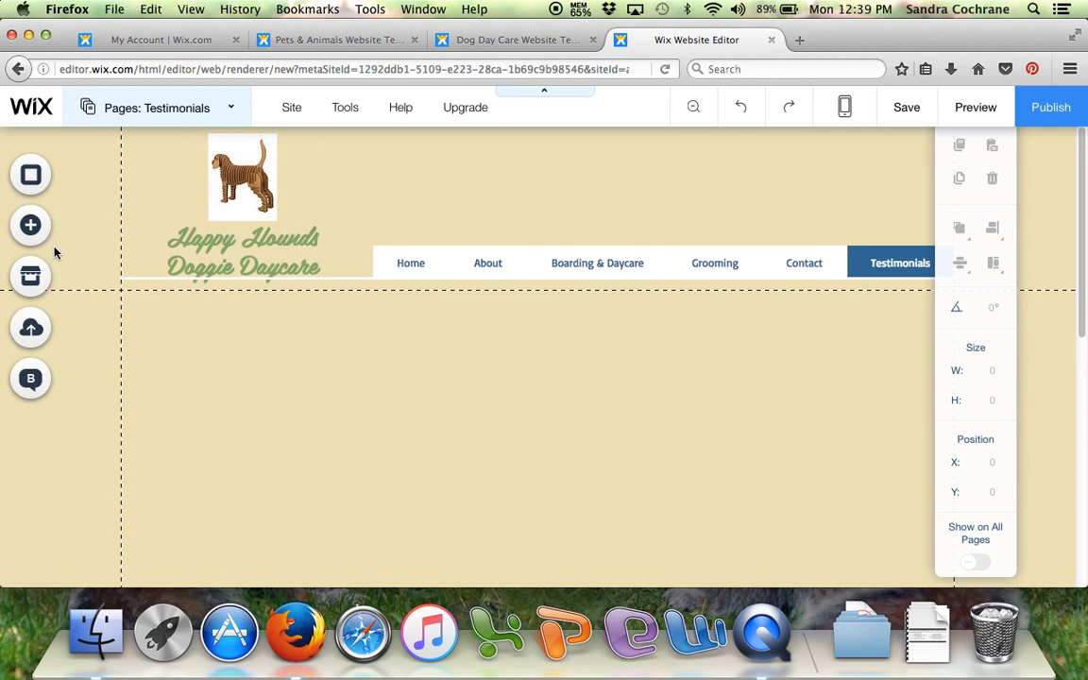
- Search the Wix App Market for "testimonials" and add the Inffuse Testimonials app to the page
left_click(32, 281)
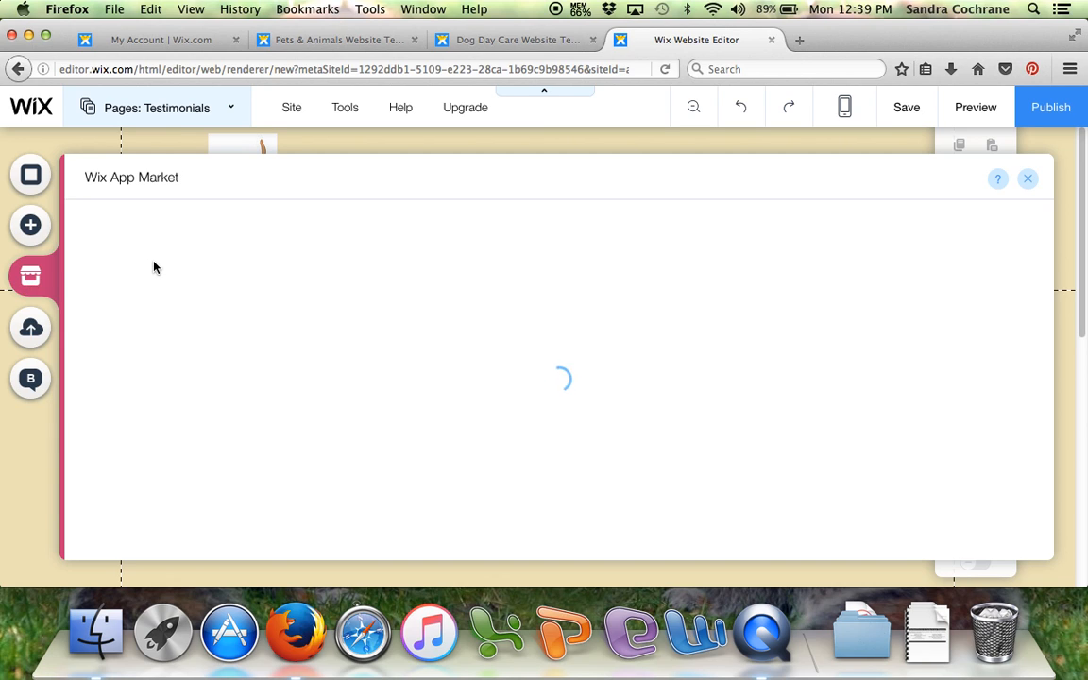
left_click(888, 234)
type("testimi")
key("BackSpace")
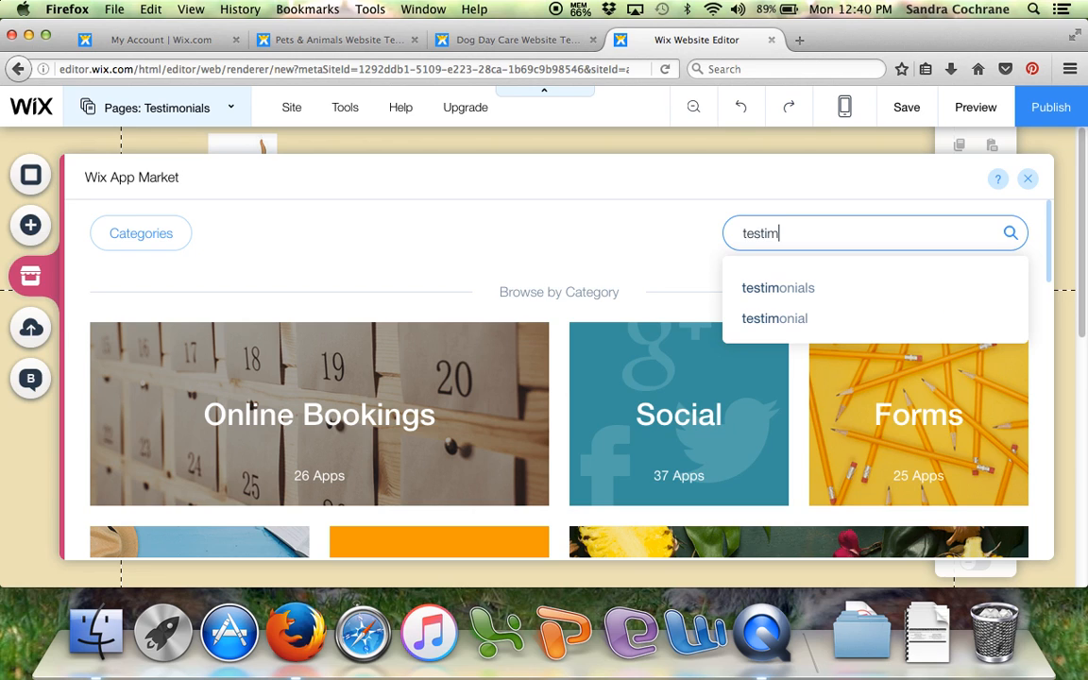
left_click(794, 289)
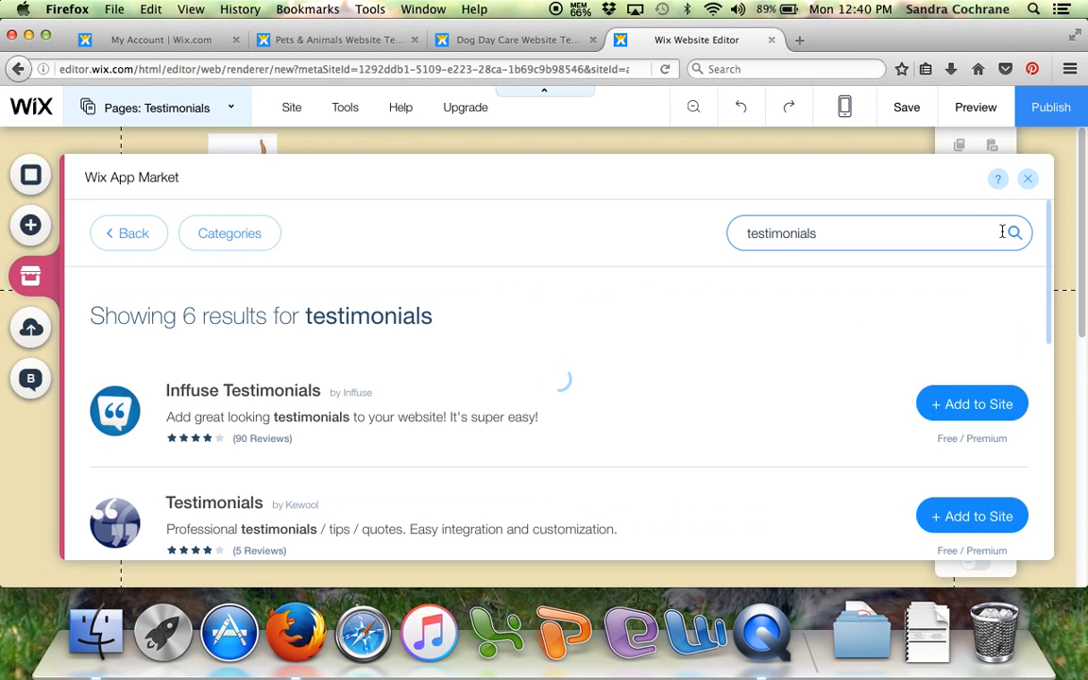
scroll(707, 354, "down", 3)
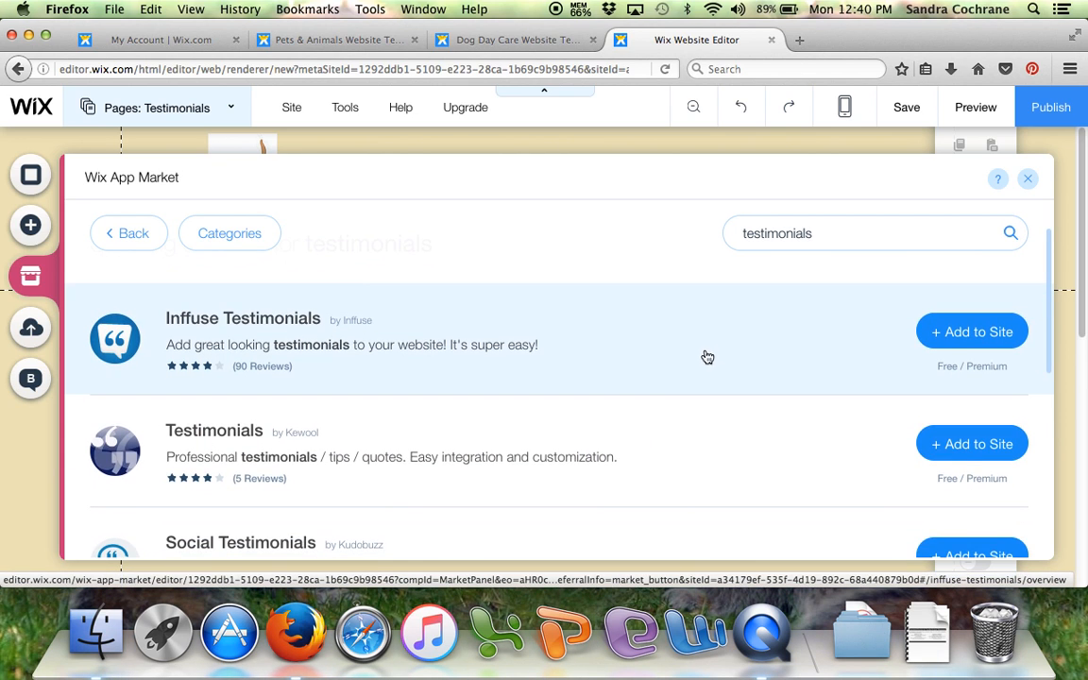
scroll(658, 383, "down", 2)
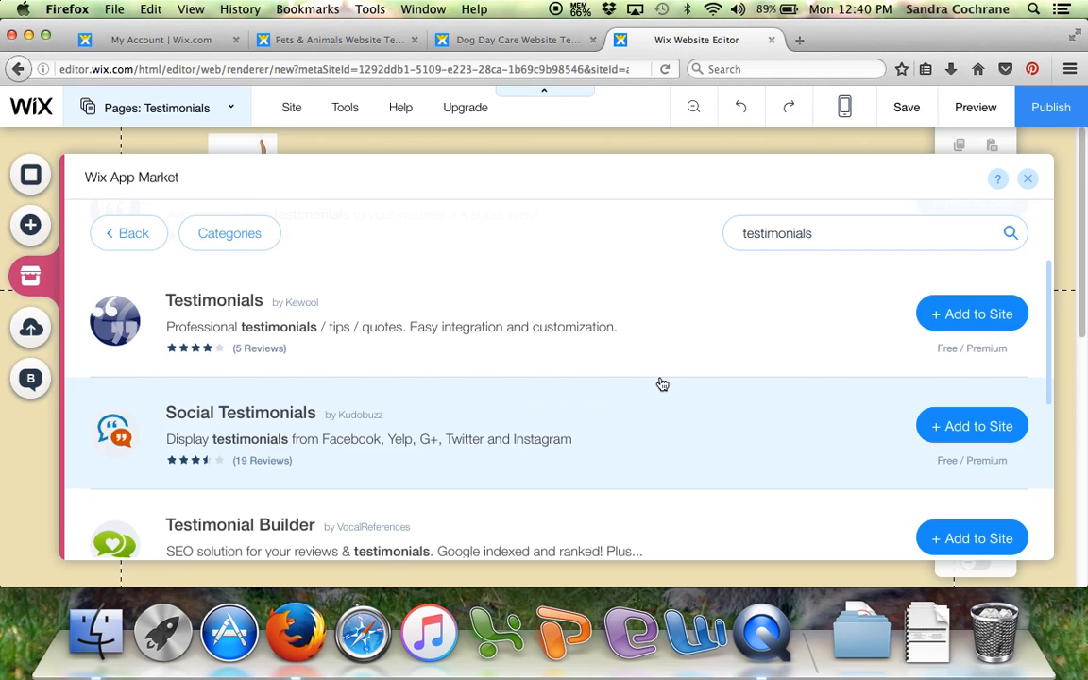
scroll(654, 383, "up", 4)
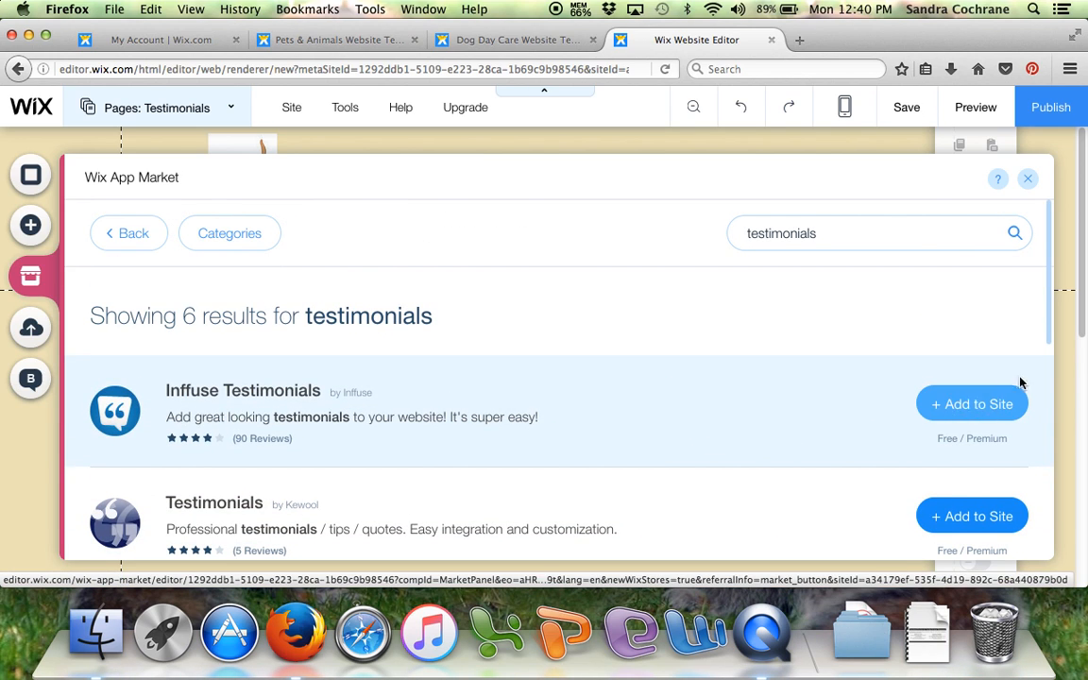
left_click(974, 406)
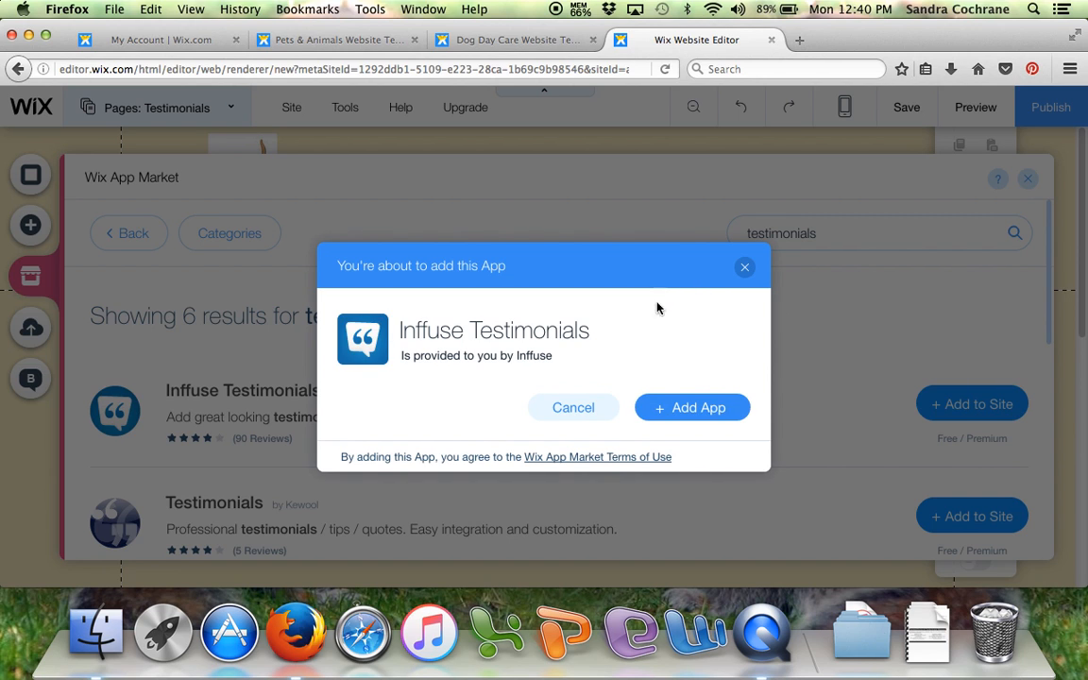
left_click(692, 409)
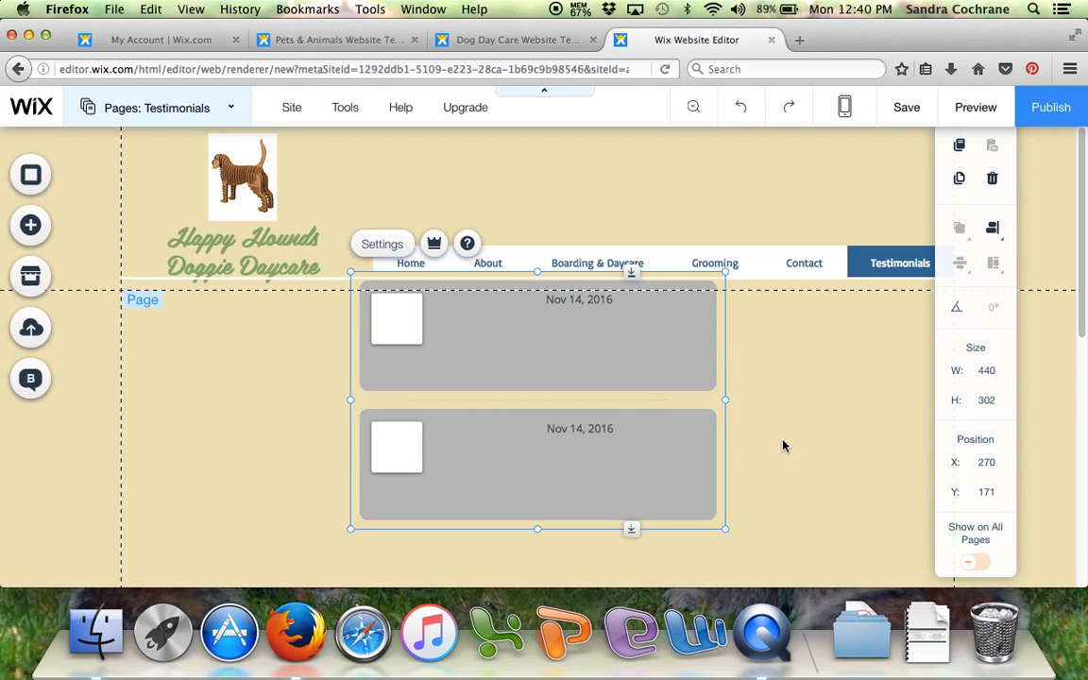
- Move the testimonials widget down the page to about X 269, Y 345
scroll(792, 436, "down", 2)
scroll(792, 436, "down", 4)
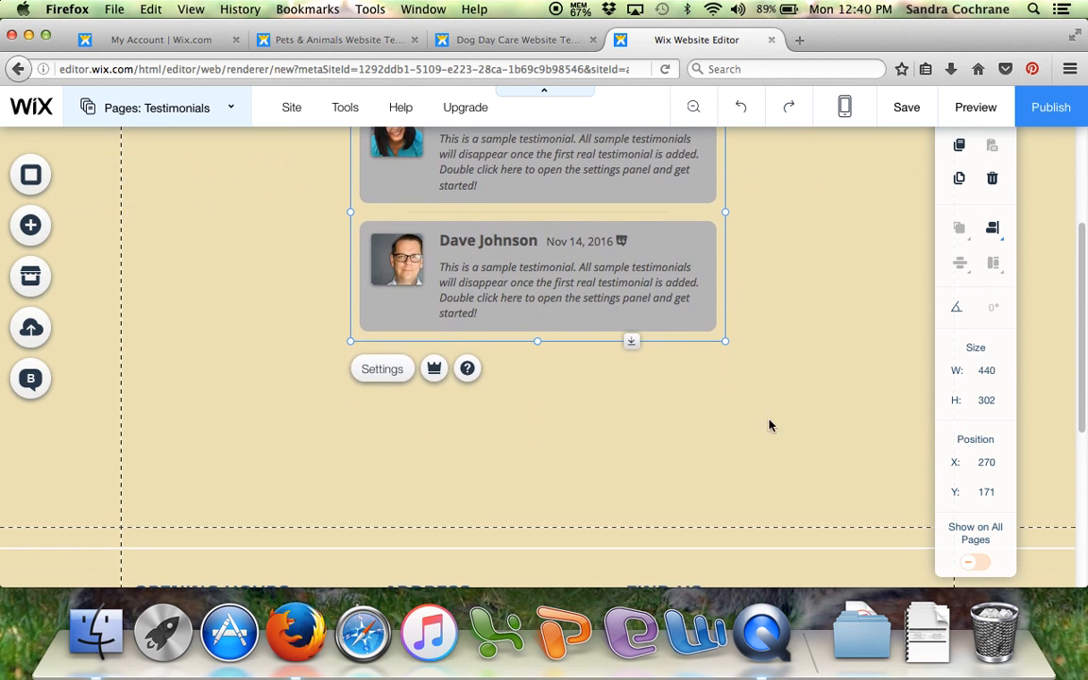
left_click_drag(559, 327, 559, 470)
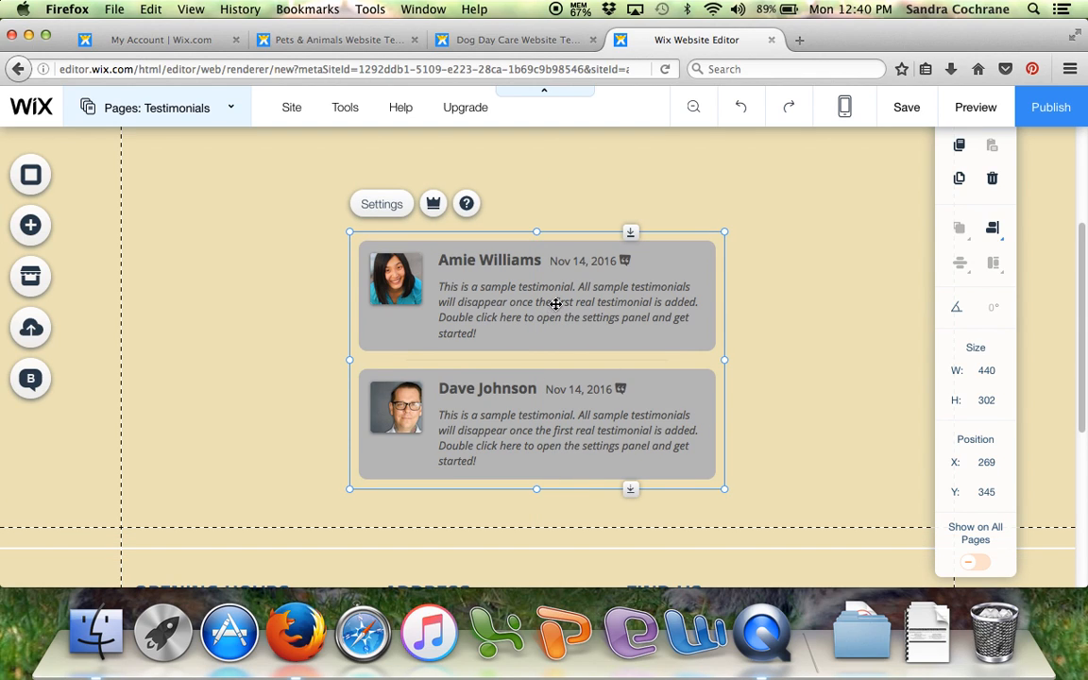
- Apply the free template with photo and name above a speech bubble to the testimonials widget
left_click(374, 206)
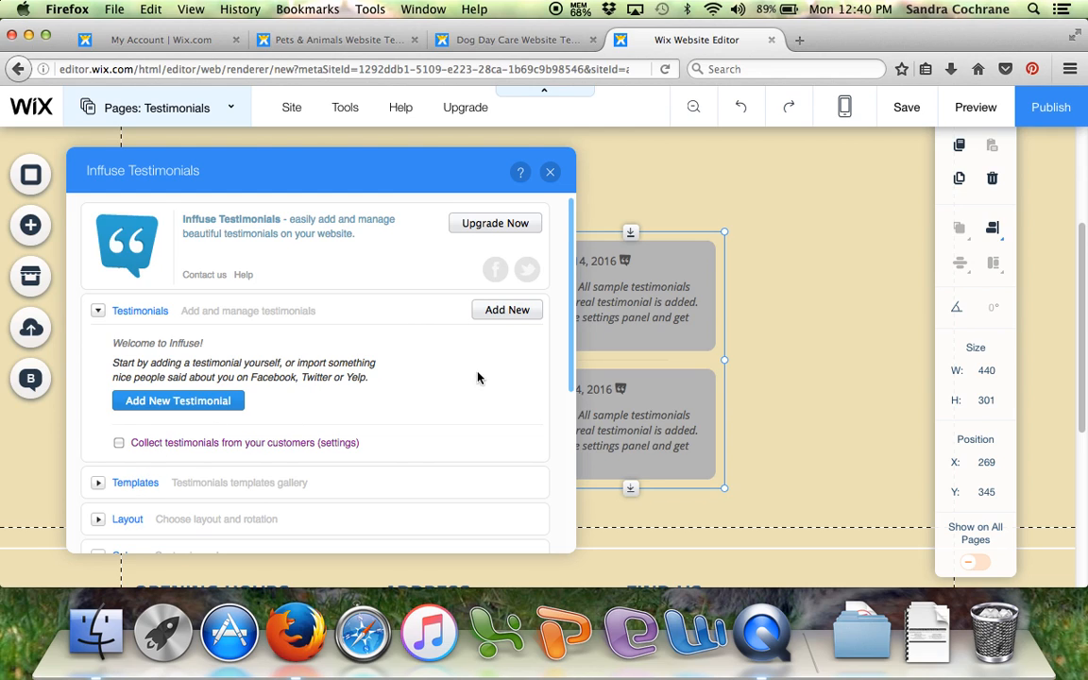
scroll(342, 413, "down", 4)
left_click(99, 314)
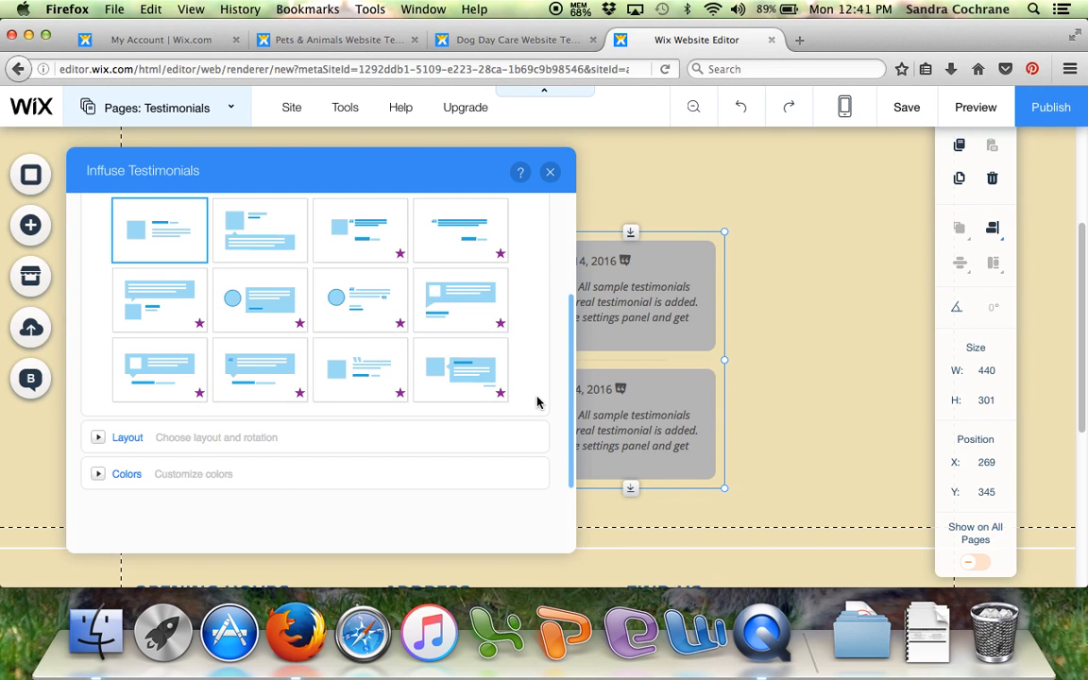
left_click(269, 243)
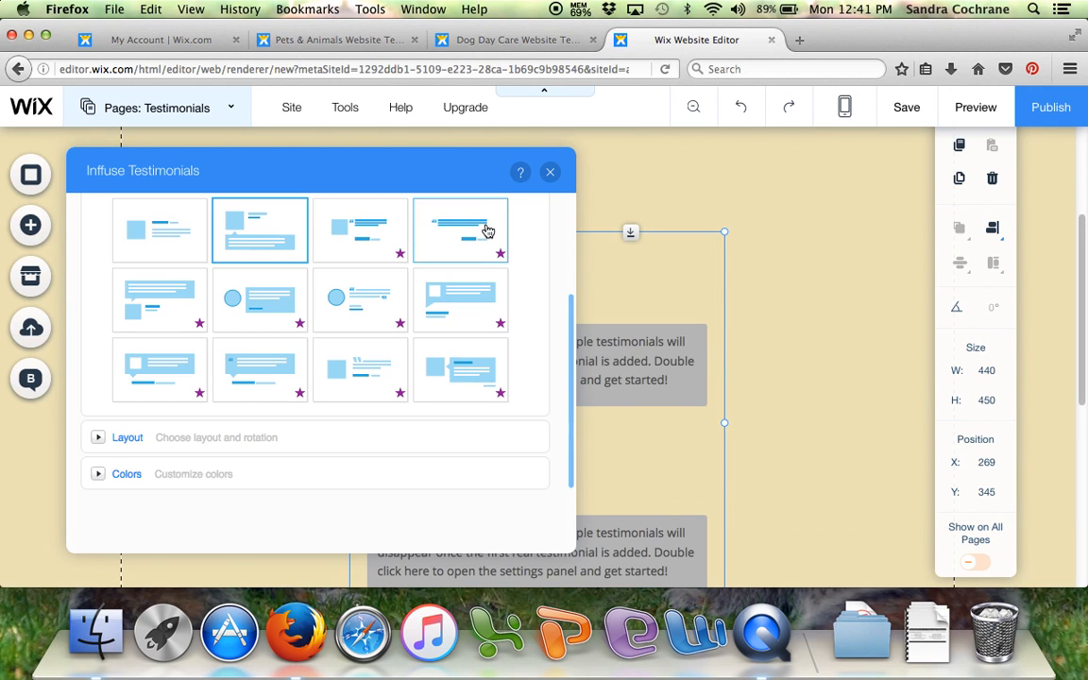
- Set the testimonials layout to 2 columns and 1 row
left_click(99, 440)
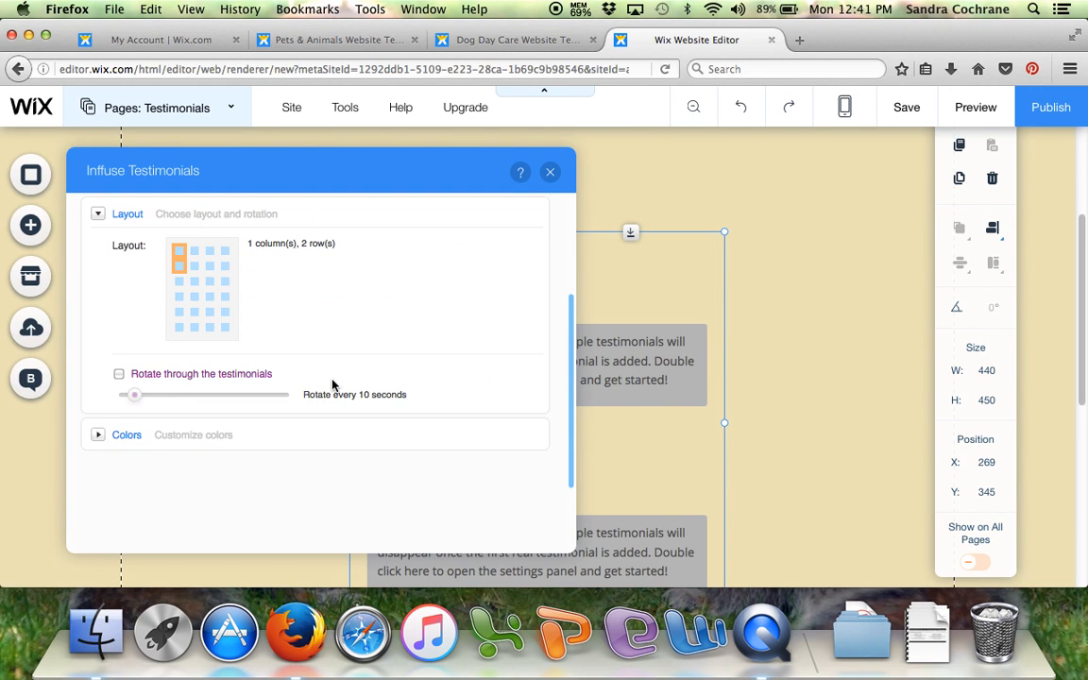
left_click(198, 252)
left_click(201, 250)
left_click(197, 253)
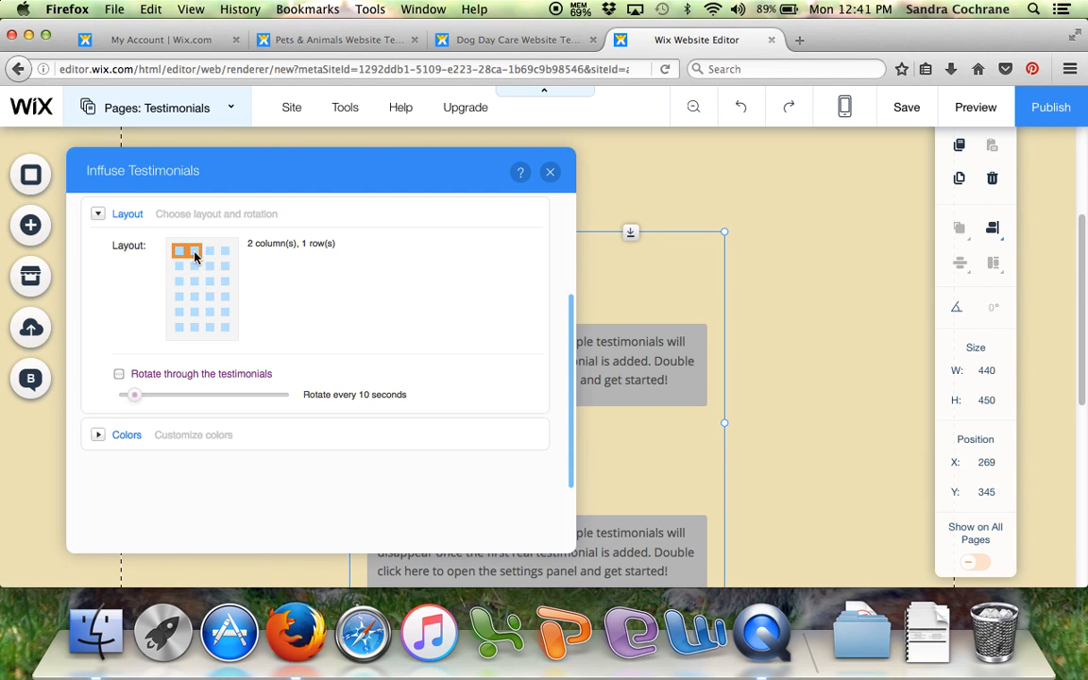
- Set the testimonials widget's background color to the bright yellow-green site color and close its settings
left_click(98, 434)
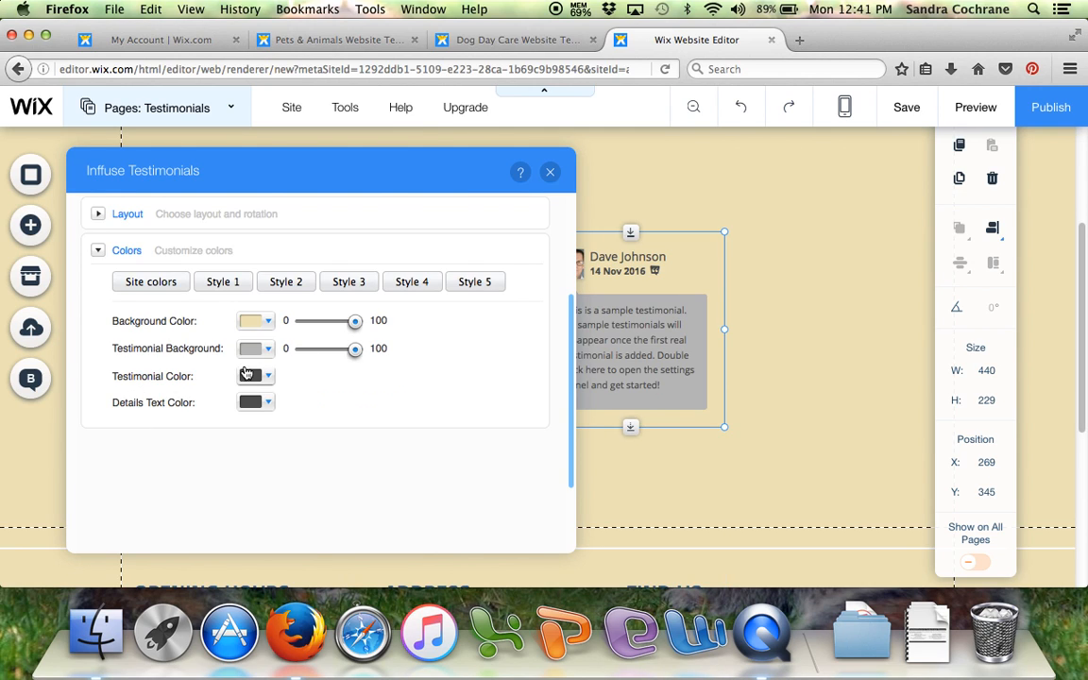
left_click(269, 322)
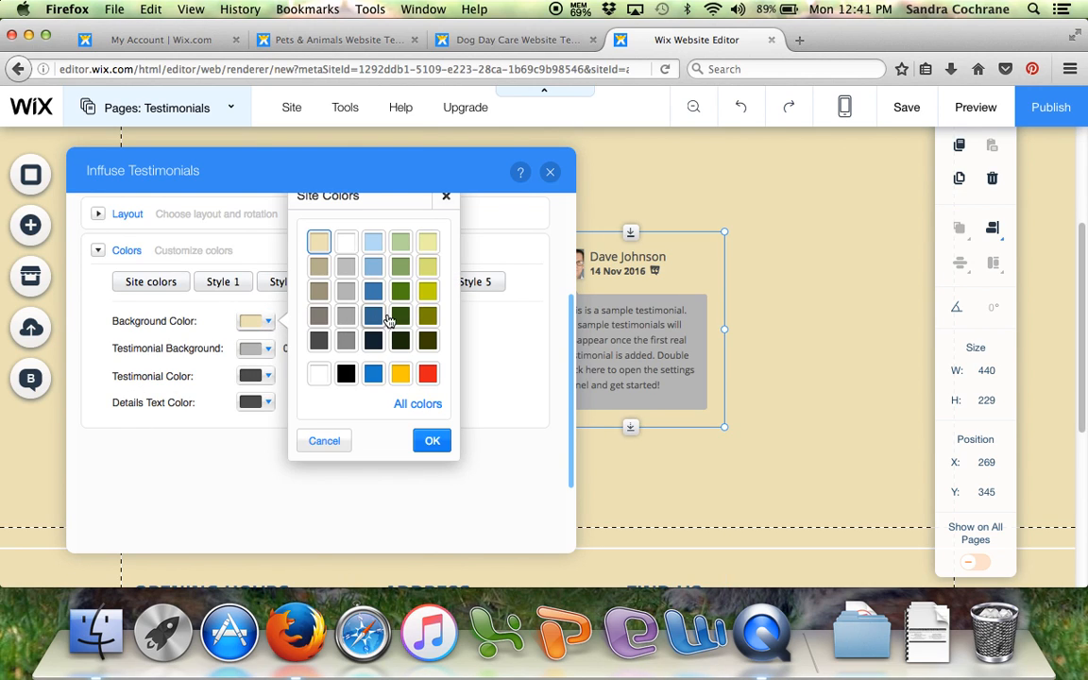
left_click(428, 295)
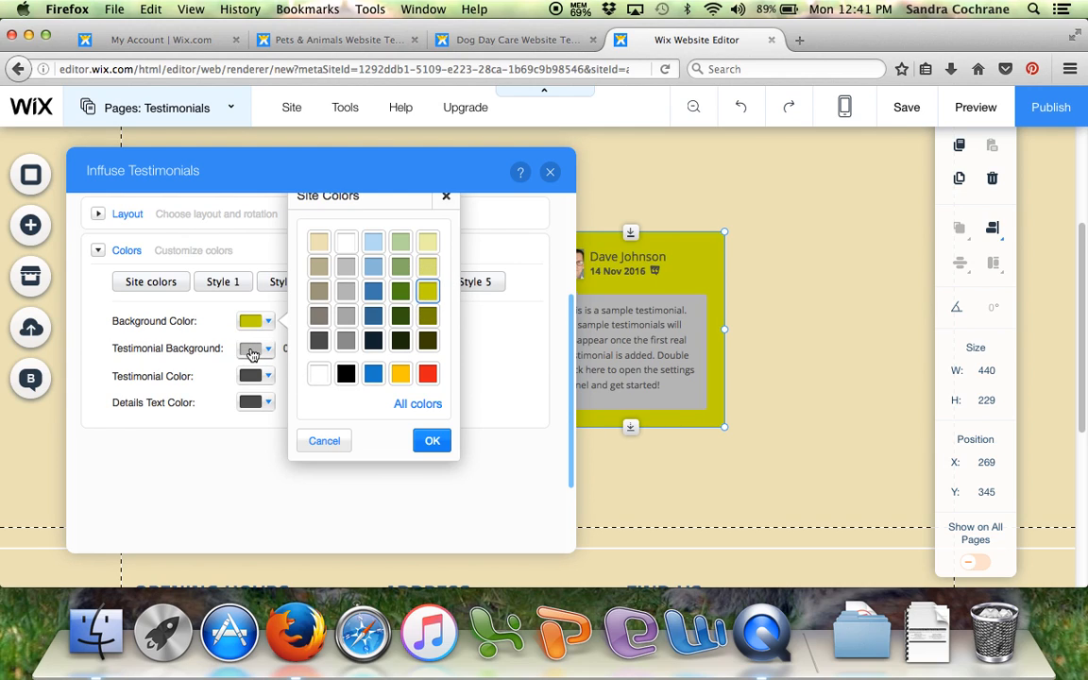
left_click(432, 440)
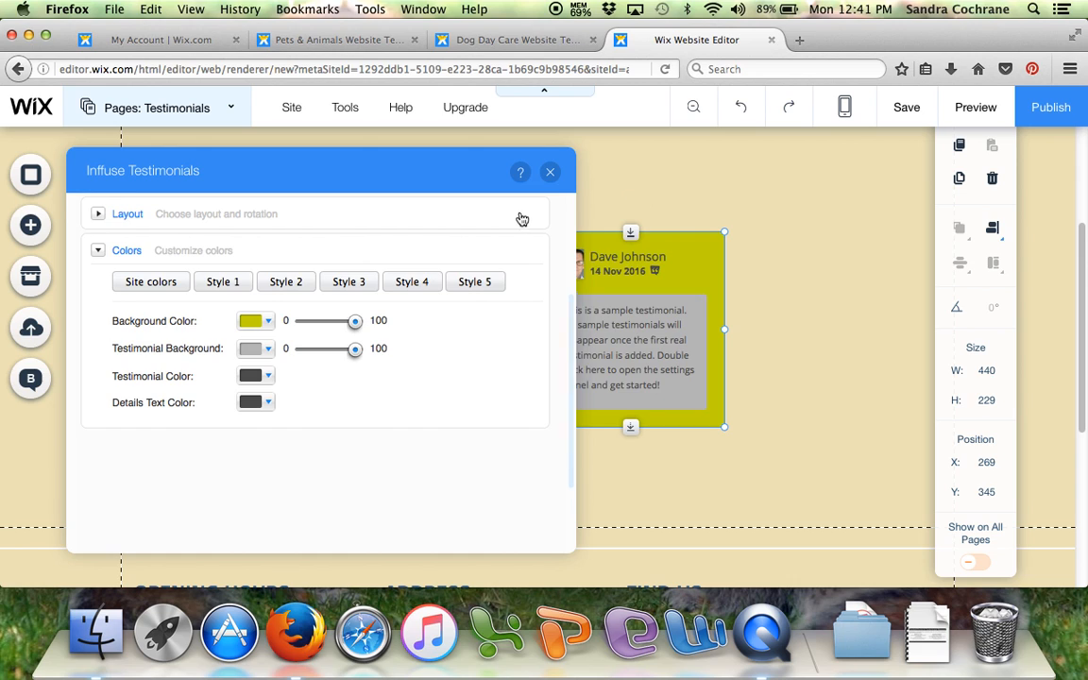
left_click(550, 172)
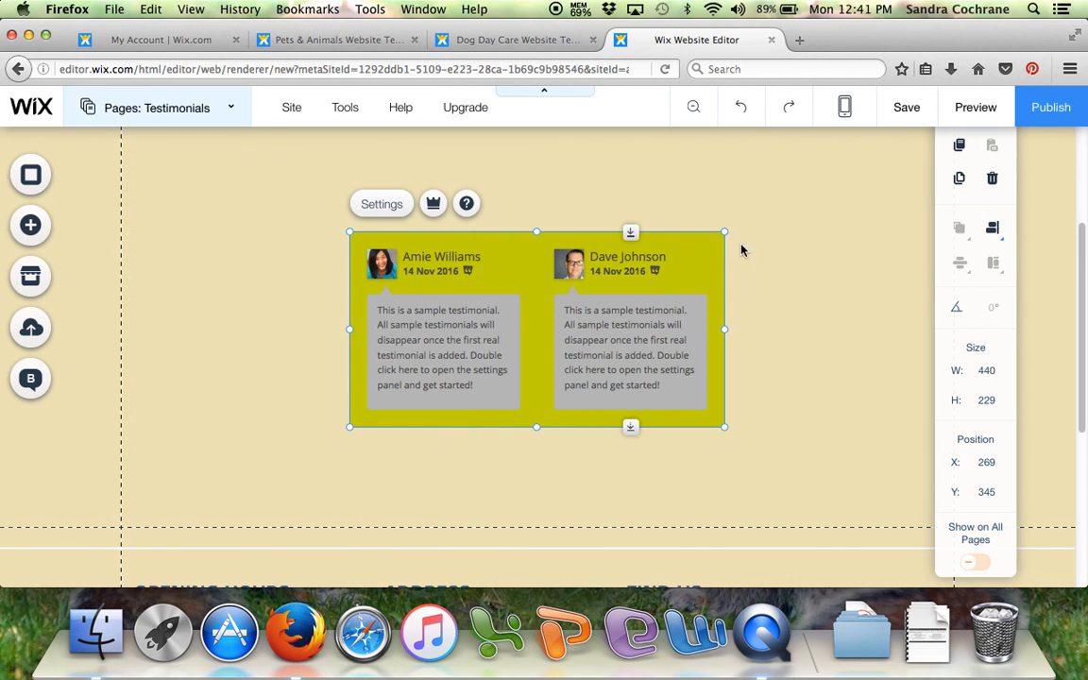
scroll(740, 311, "down", 3)
scroll(743, 312, "up", 4)
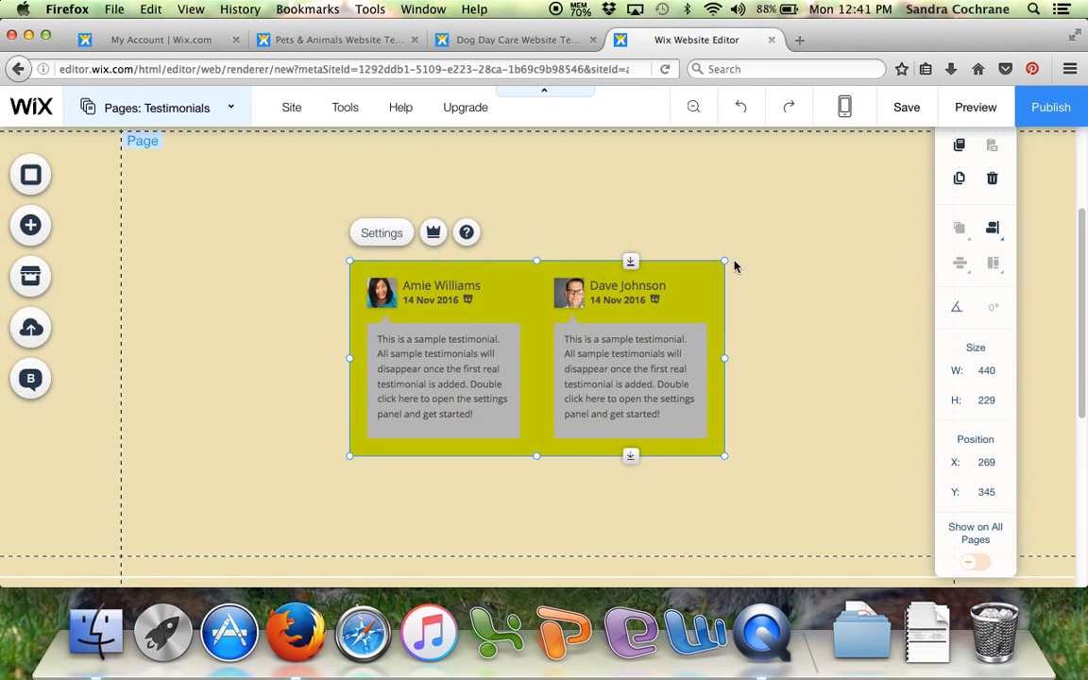
- Enlarge the testimonials widget to about 747 by 228 px and move it to about X 116, Y 359
left_click_drag(723, 260, 855, 157)
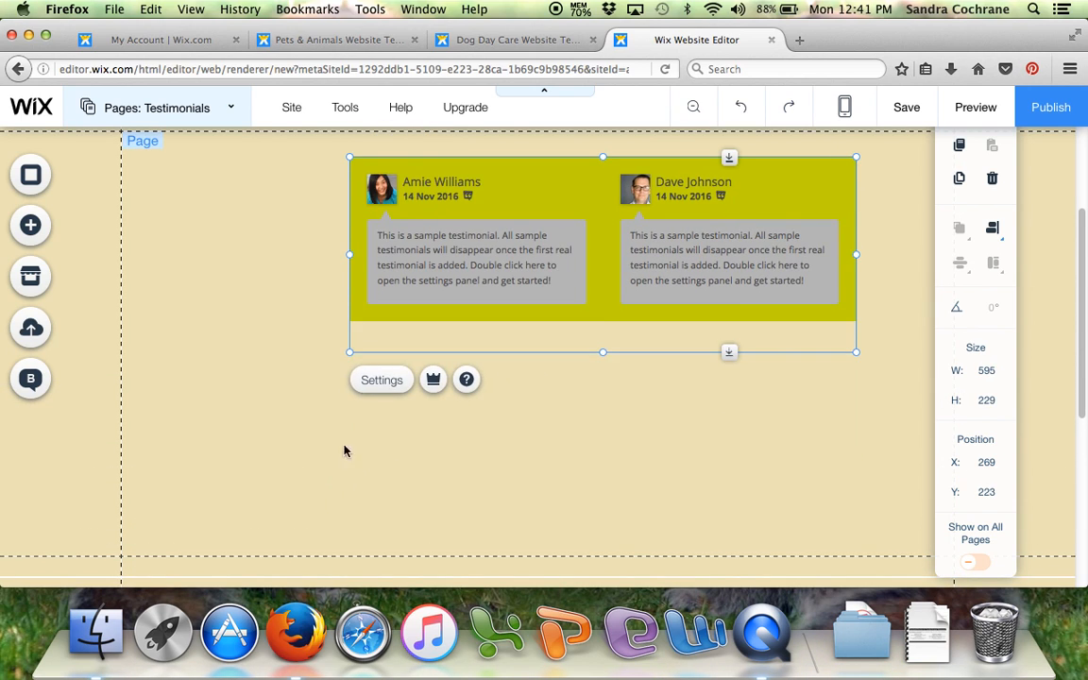
left_click_drag(349, 323, 220, 416)
double_click(455, 318)
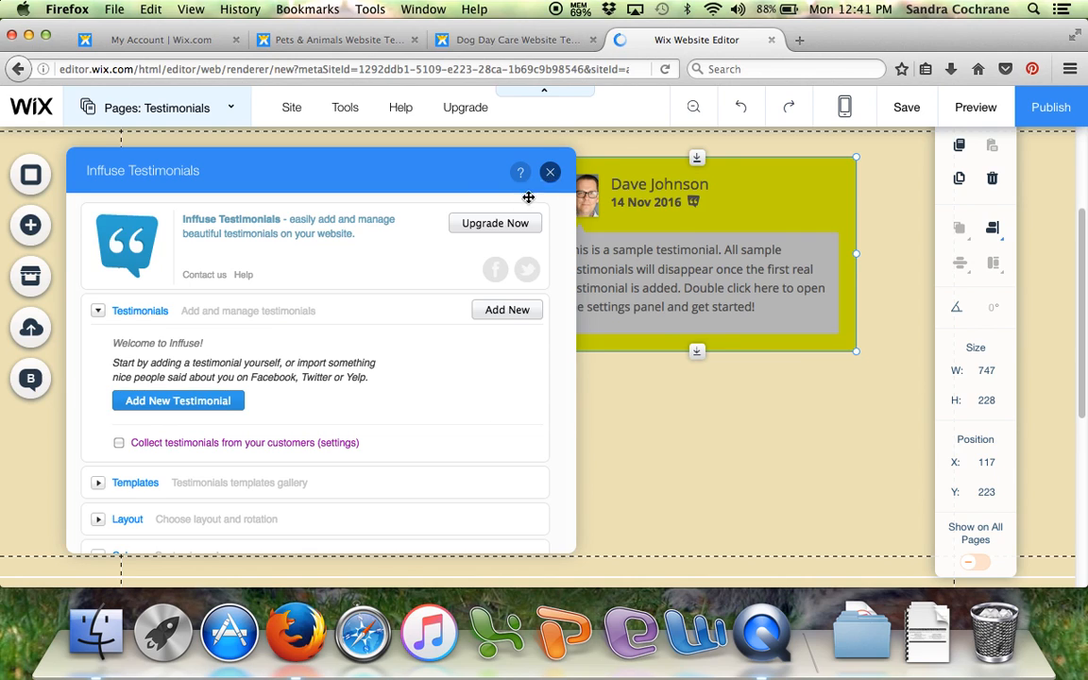
left_click(550, 172)
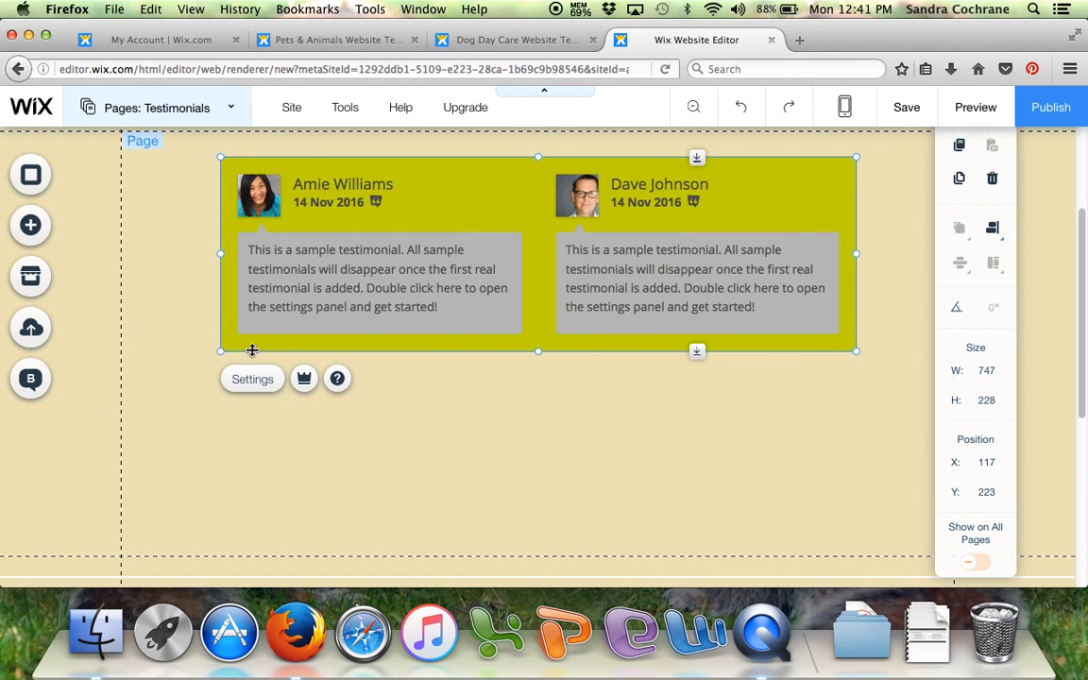
left_click_drag(530, 217, 522, 334)
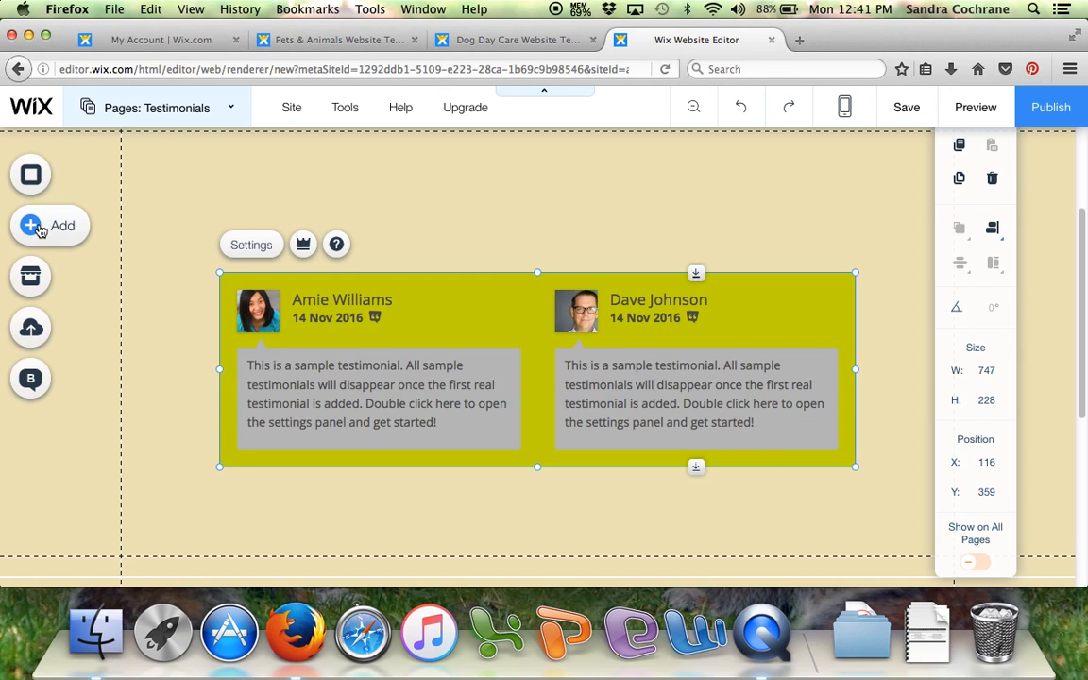
left_click(378, 180)
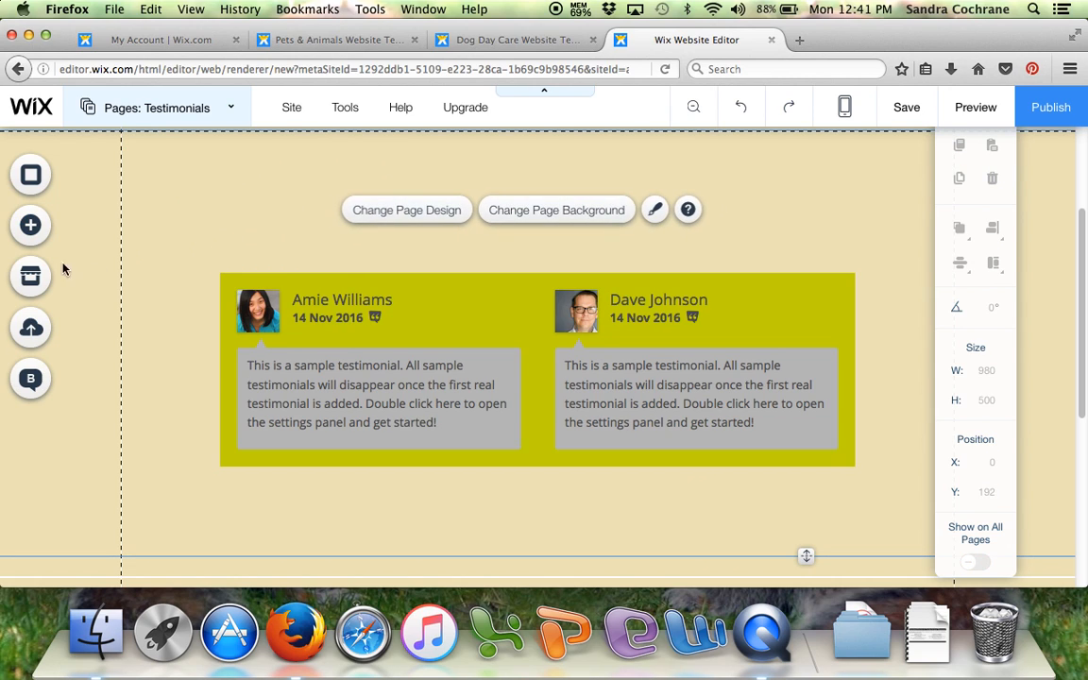
- Add the larger themed paragraph text element to the Testimonials page
left_click(40, 230)
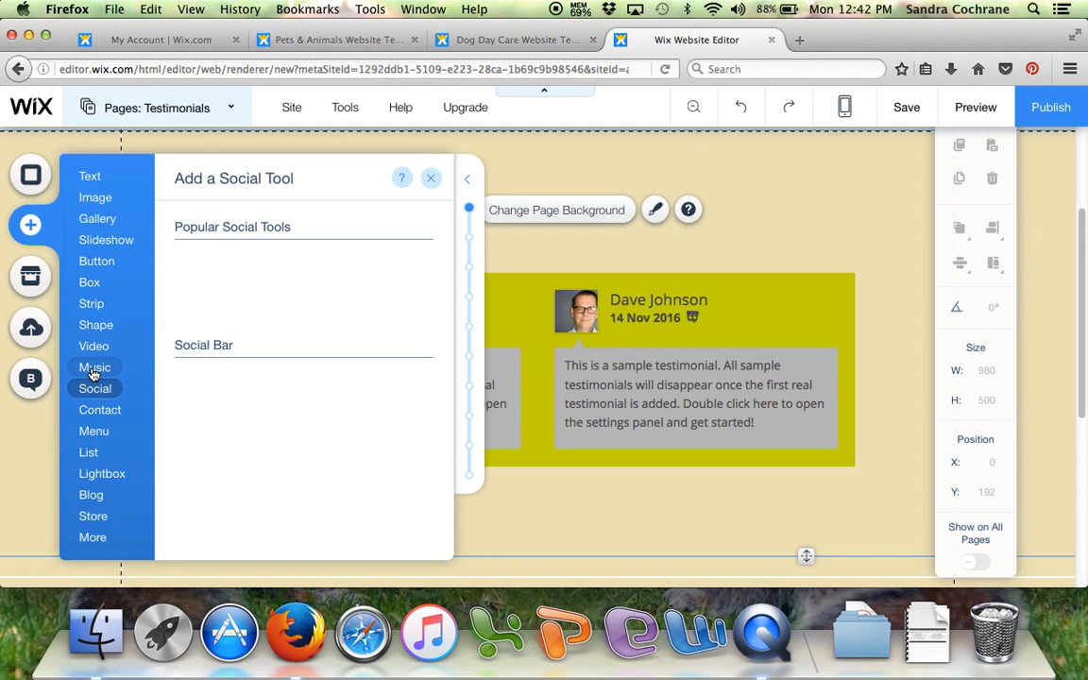
mouse_move(93, 374)
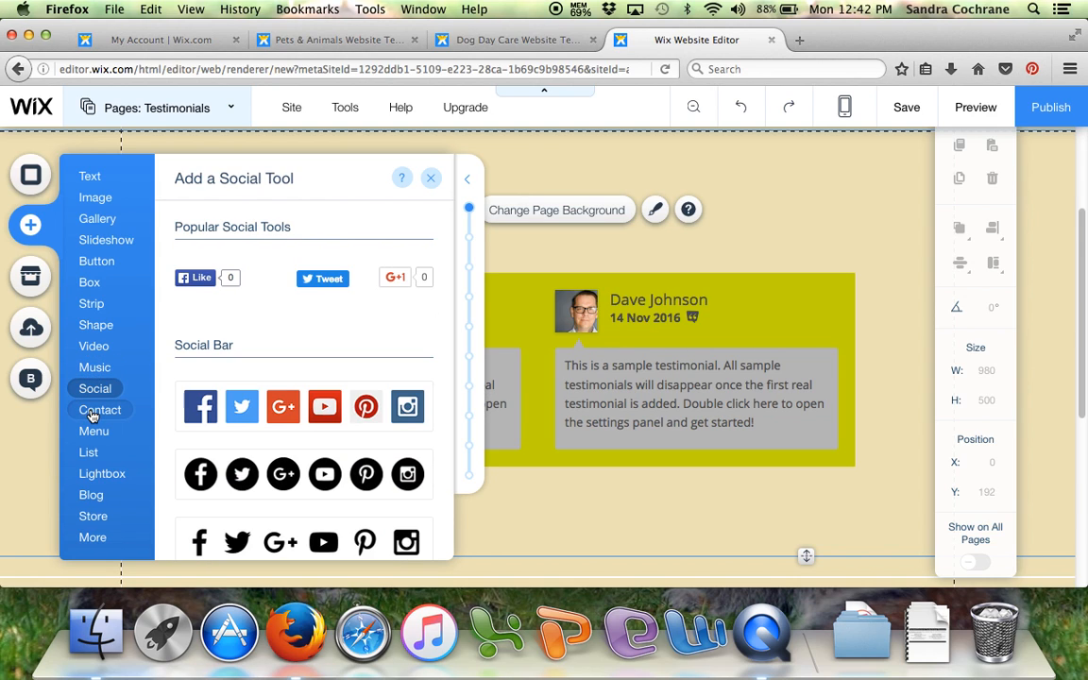
mouse_move(92, 415)
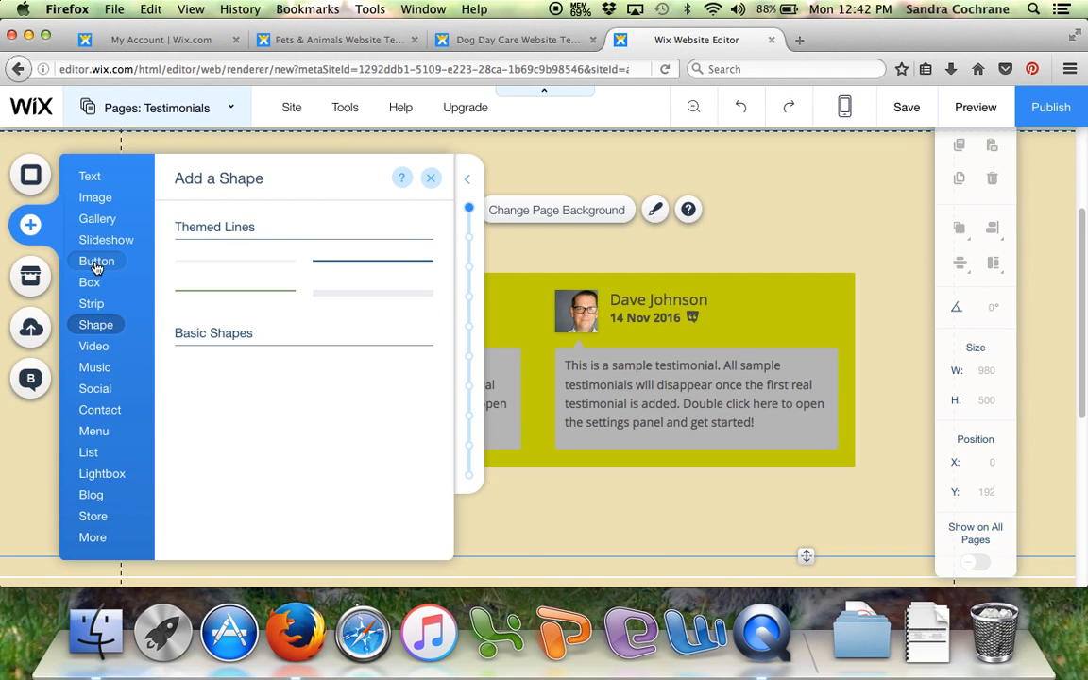
mouse_move(92, 310)
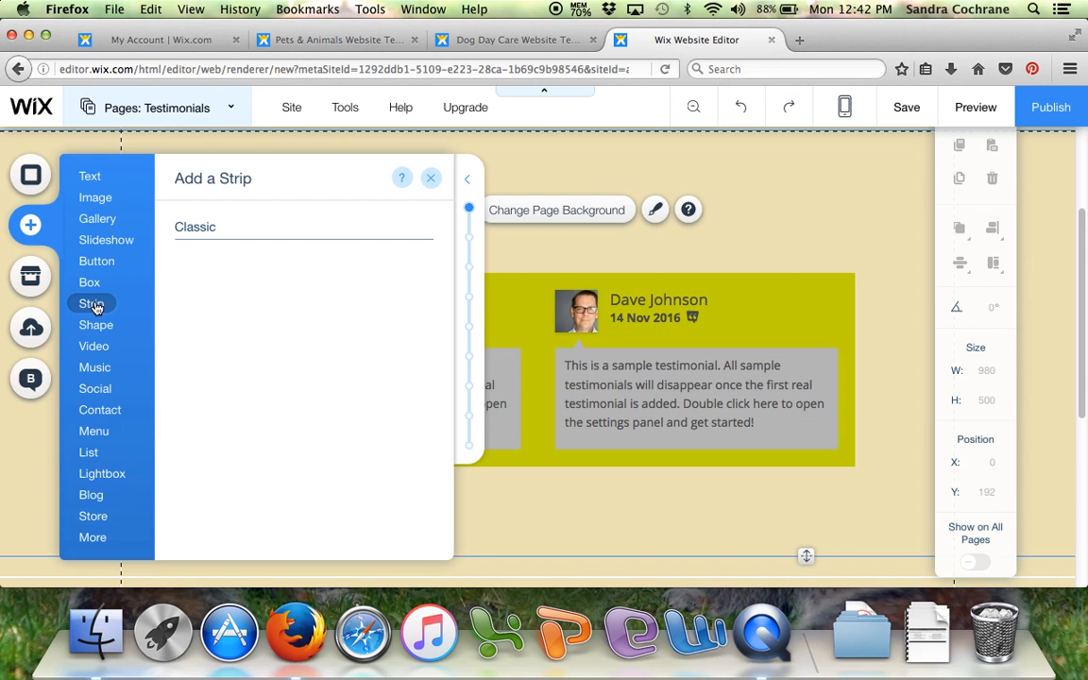
mouse_move(98, 223)
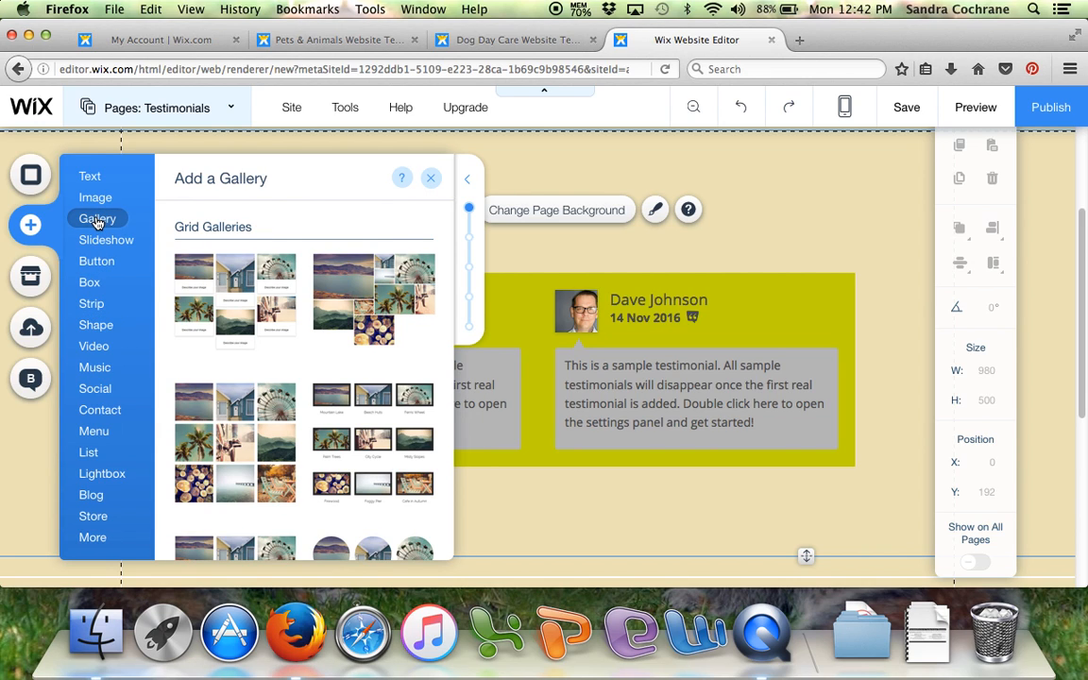
mouse_move(98, 181)
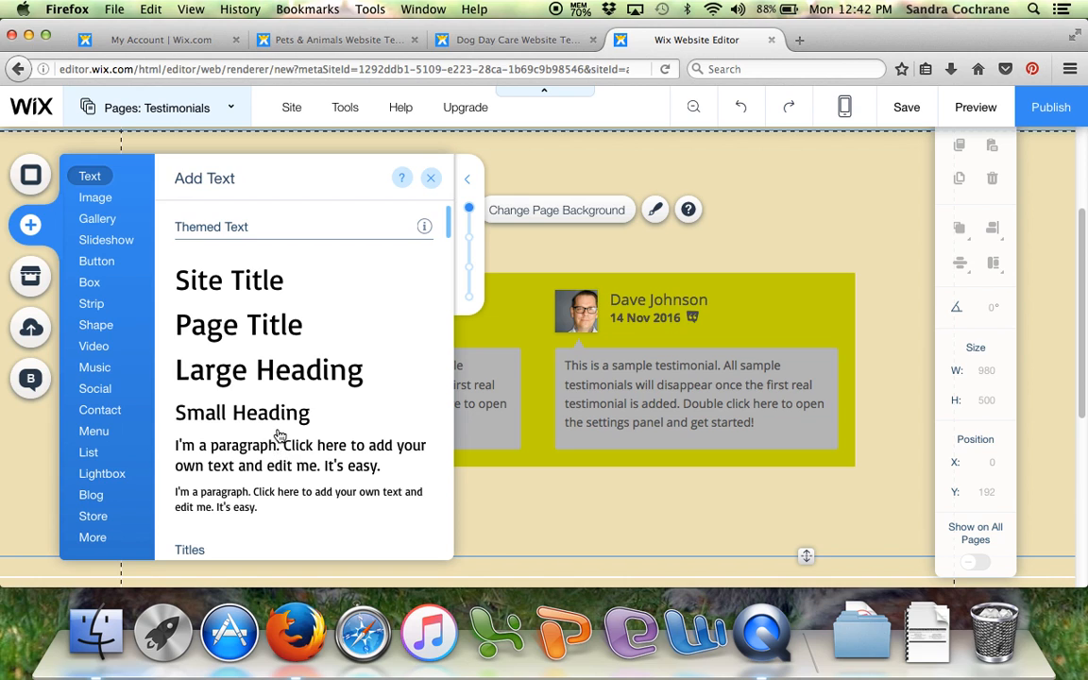
scroll(283, 425, "down", 10)
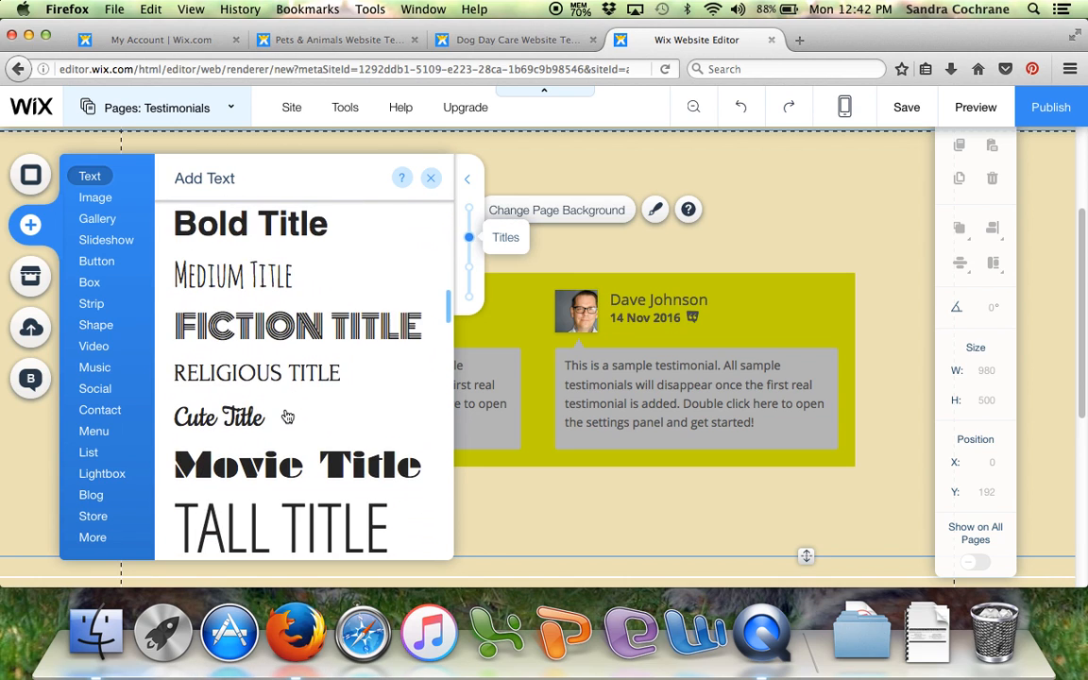
scroll(284, 413, "up", 5)
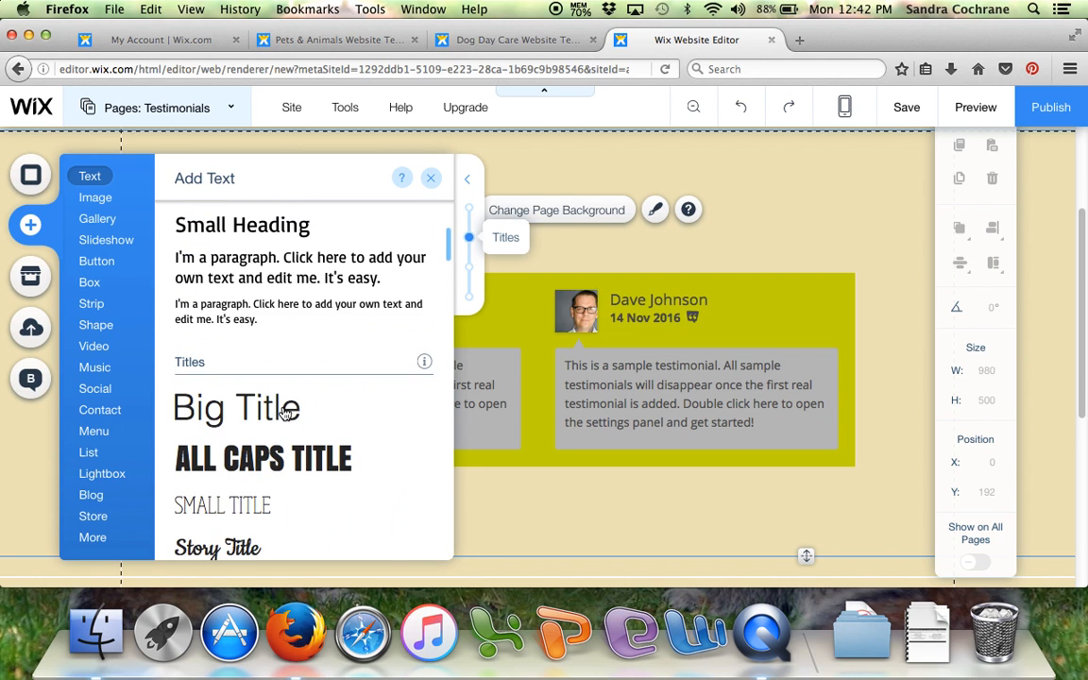
left_click(231, 268)
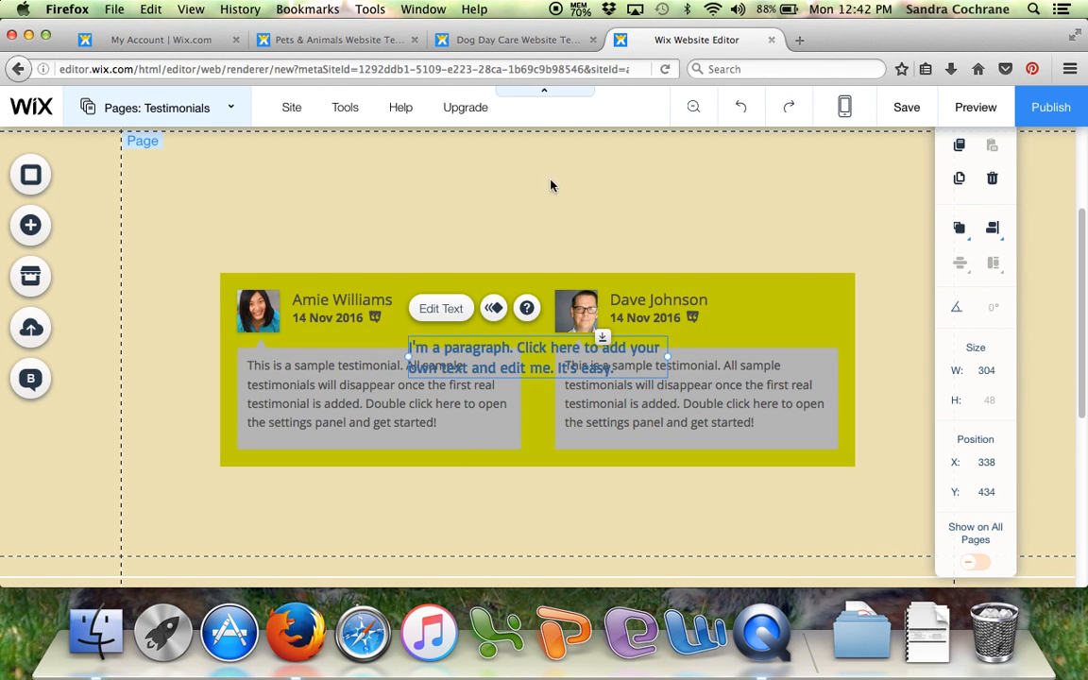
- Move the paragraph above the testimonials widget to about X 116, Y 230 and widen it to about 747 px
left_click_drag(481, 350, 448, 176)
scroll(481, 283, "down", 1)
scroll(483, 291, "up", 2)
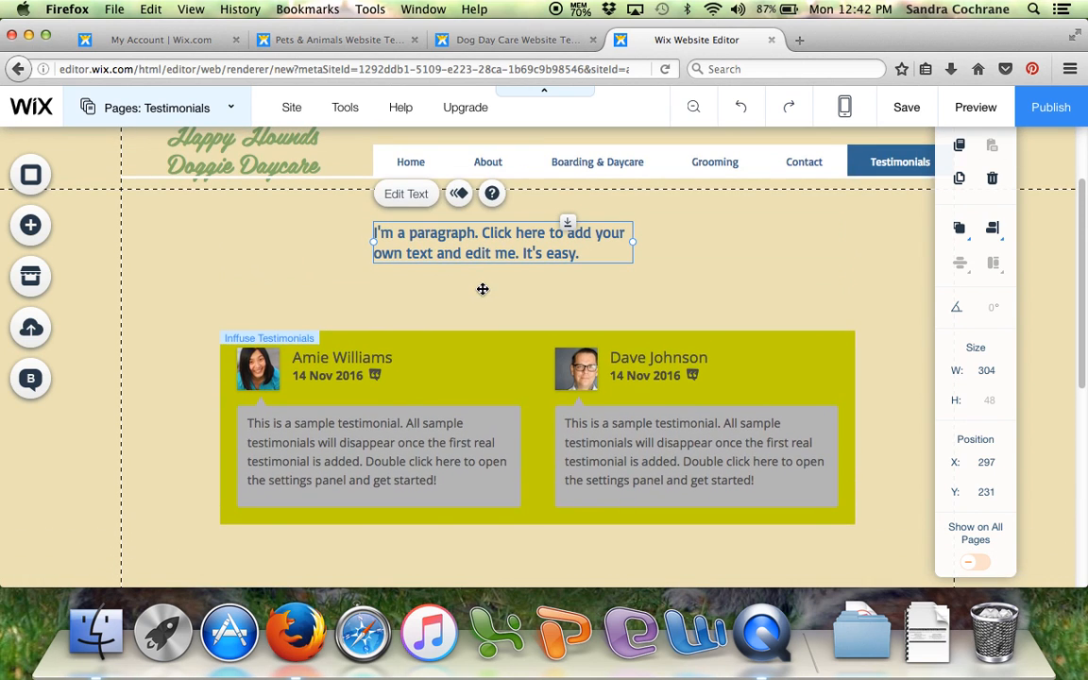
left_click_drag(396, 237, 244, 240)
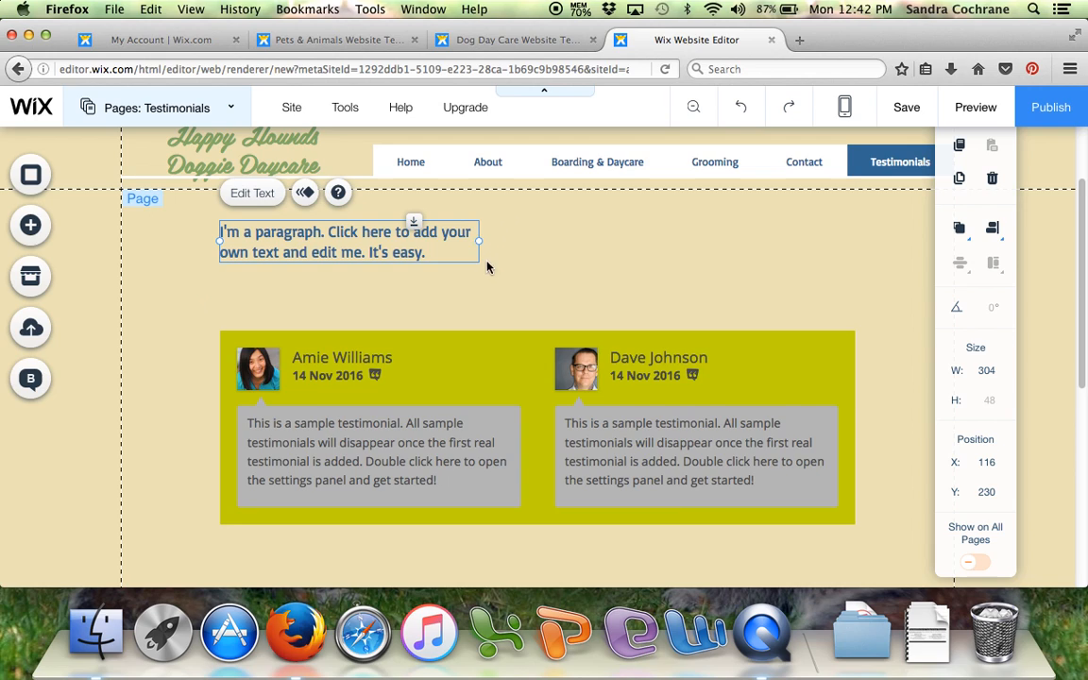
left_click_drag(479, 242, 855, 235)
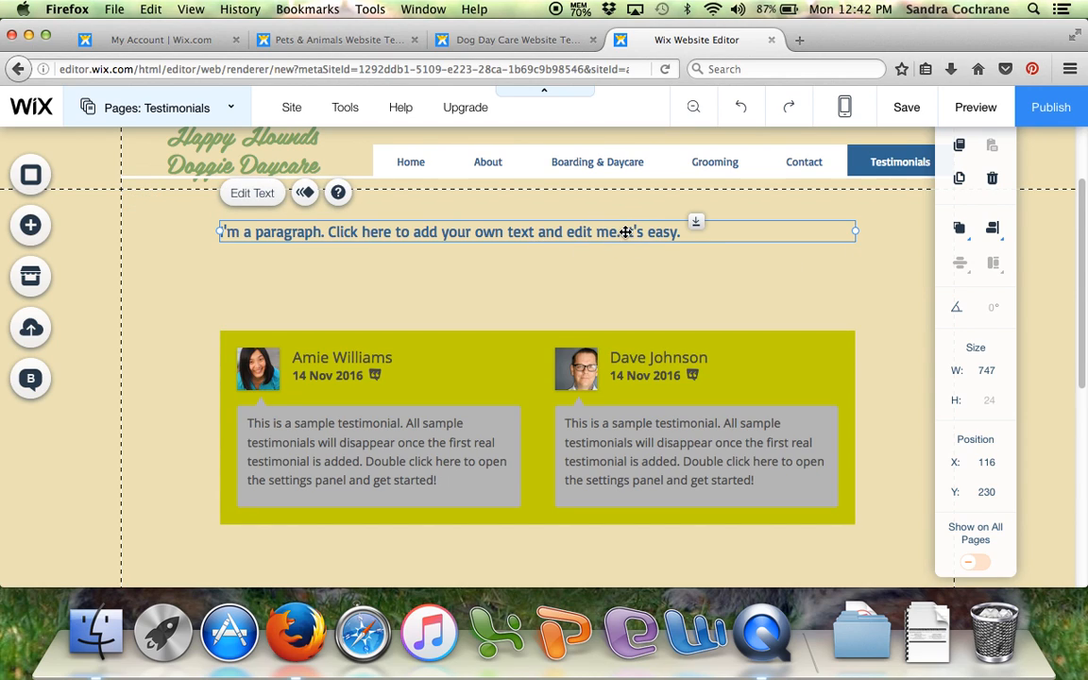
- Replace the paragraph's placeholder with "Customers love Happy Hounds. Read what they have to say."
double_click(661, 232)
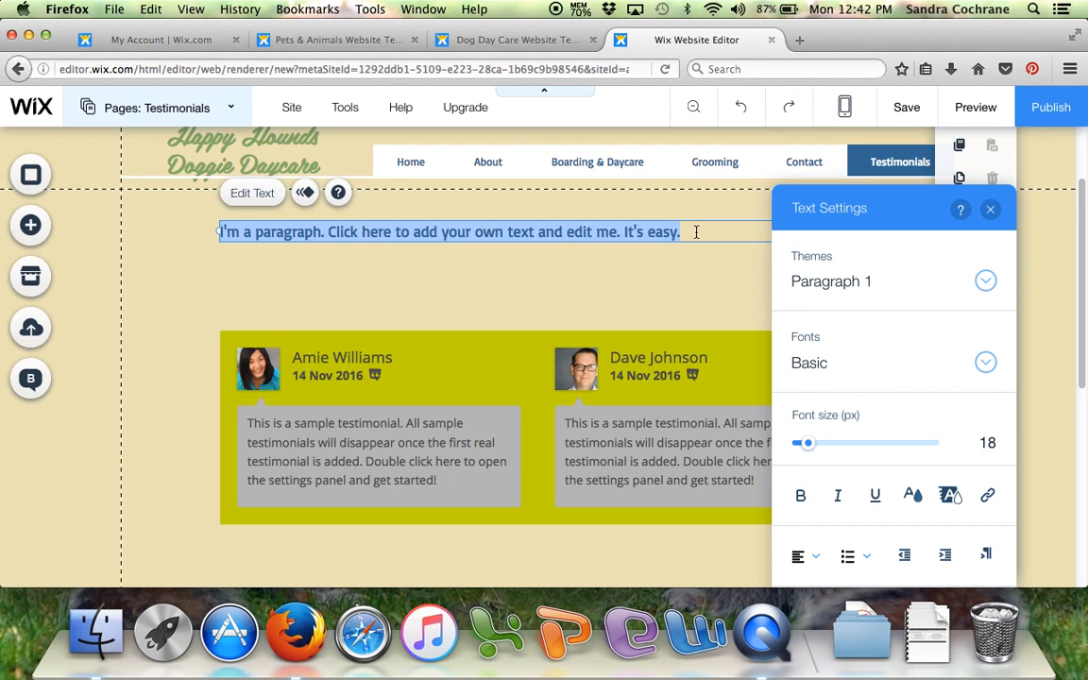
key("BackSpace")
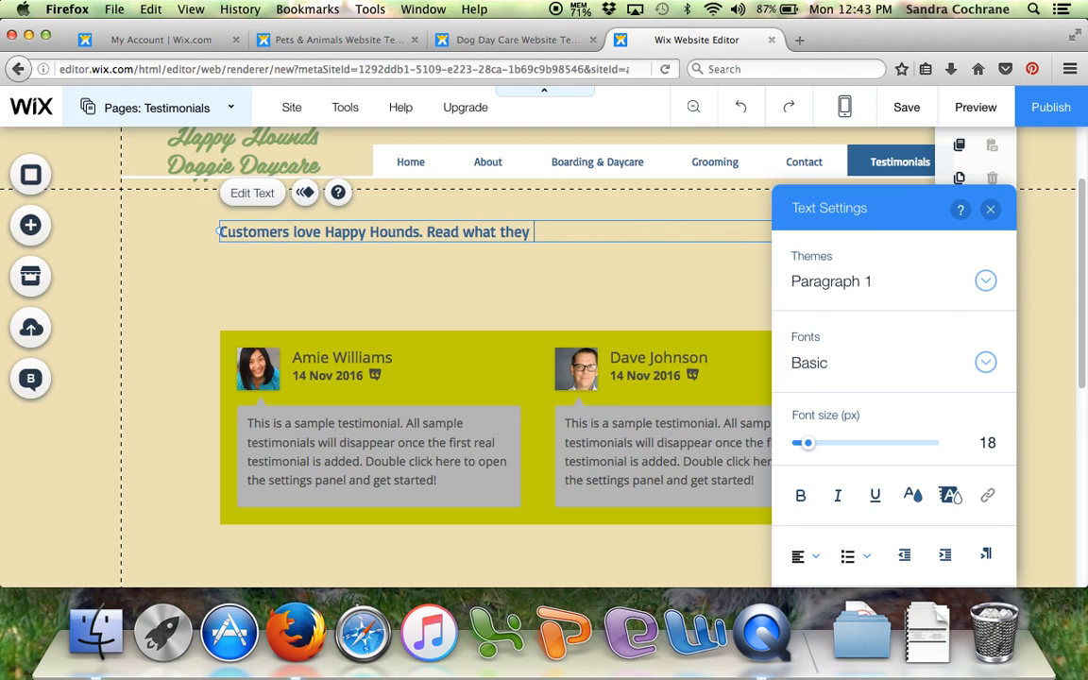
type("say.")
- Set the font size of the whole customer sentence above the testimonials to 53 px
left_click_drag(623, 230, 216, 234)
left_click(988, 444)
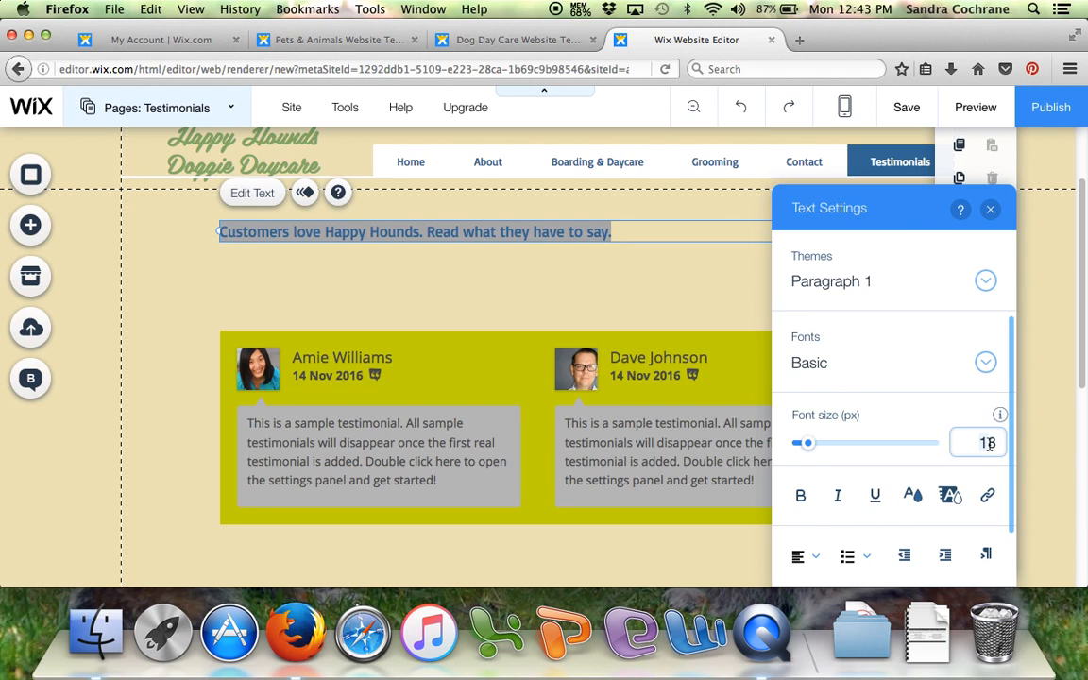
left_click_drag(982, 443, 996, 444)
left_click_drag(812, 443, 837, 451)
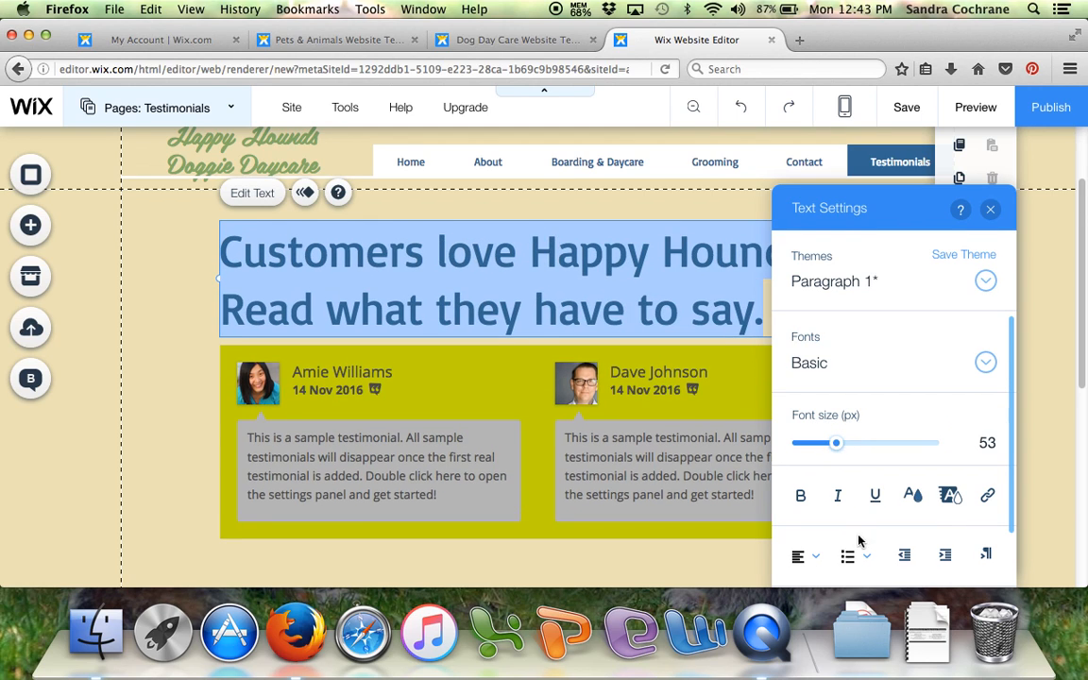
- Try centering the enlarged text, justify it instead, and close the text settings
left_click(817, 559)
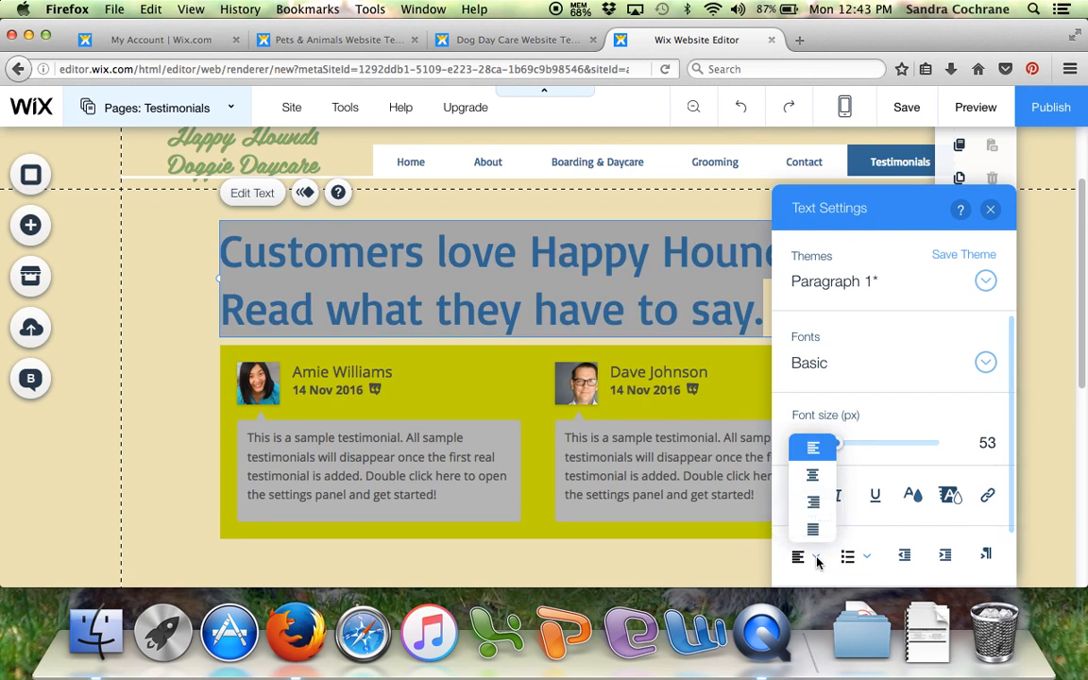
left_click(812, 474)
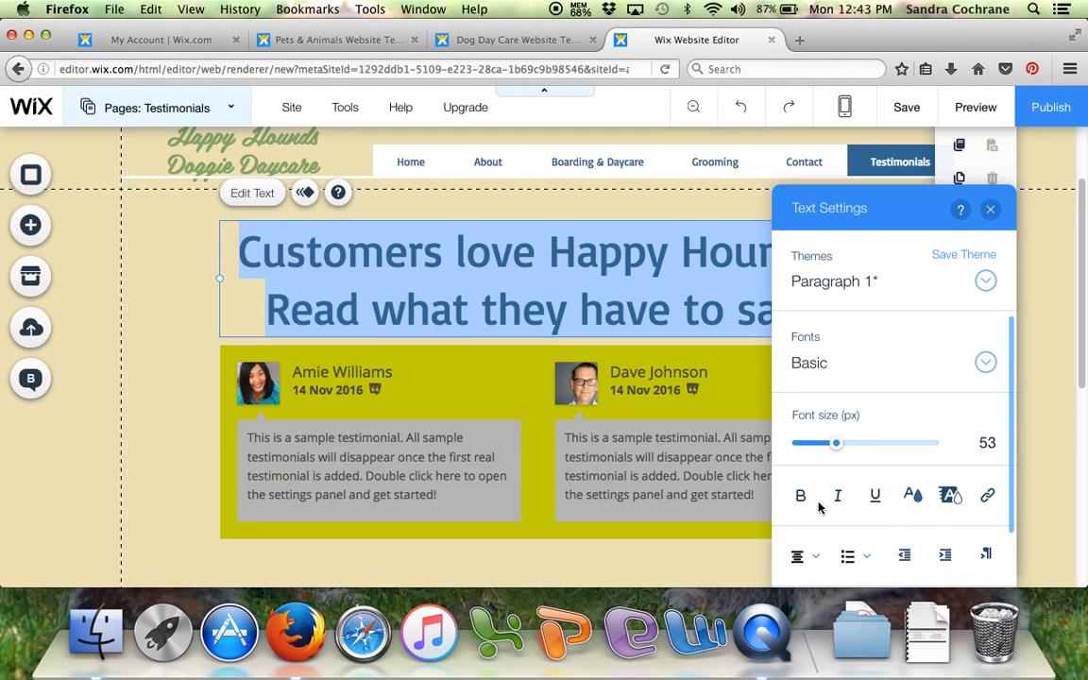
left_click(816, 558)
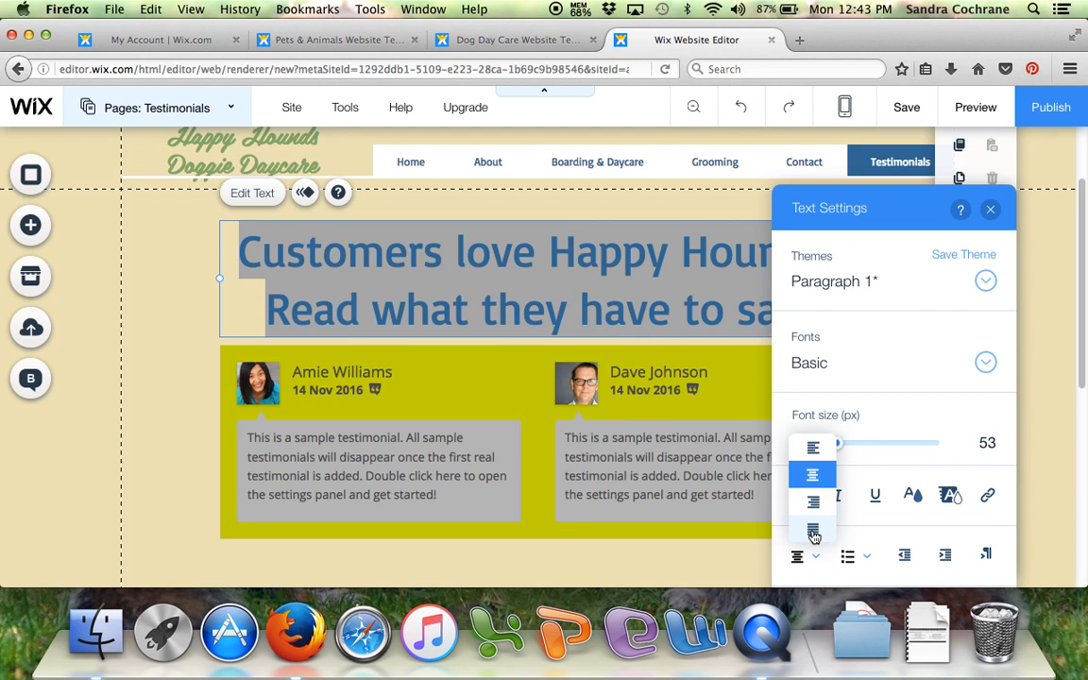
left_click(813, 529)
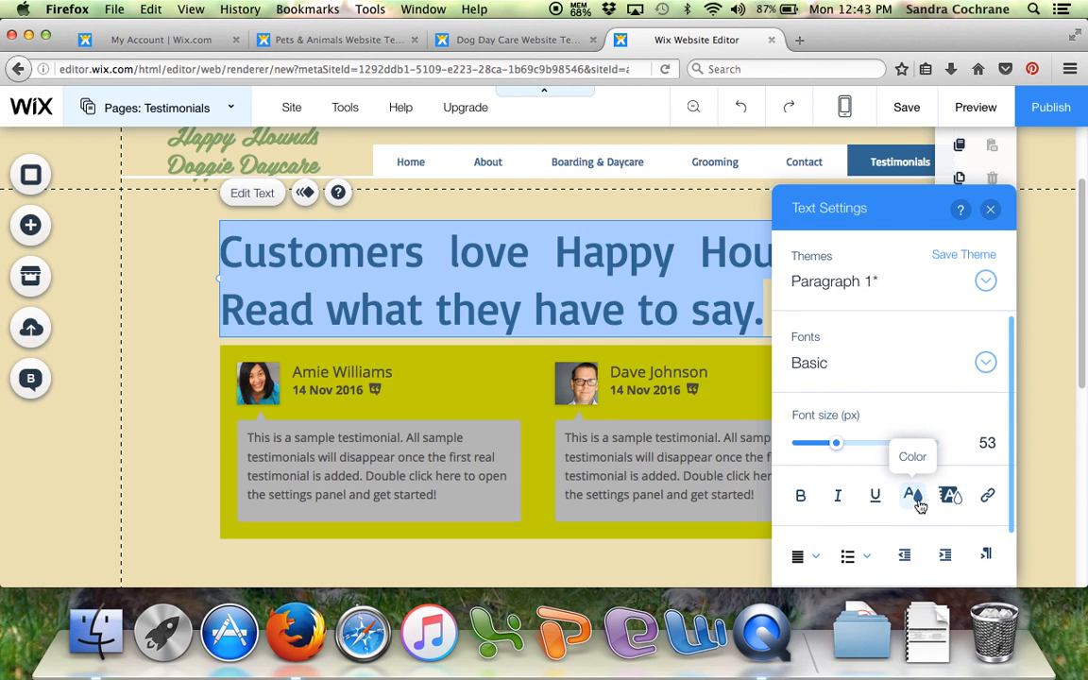
left_click(990, 209)
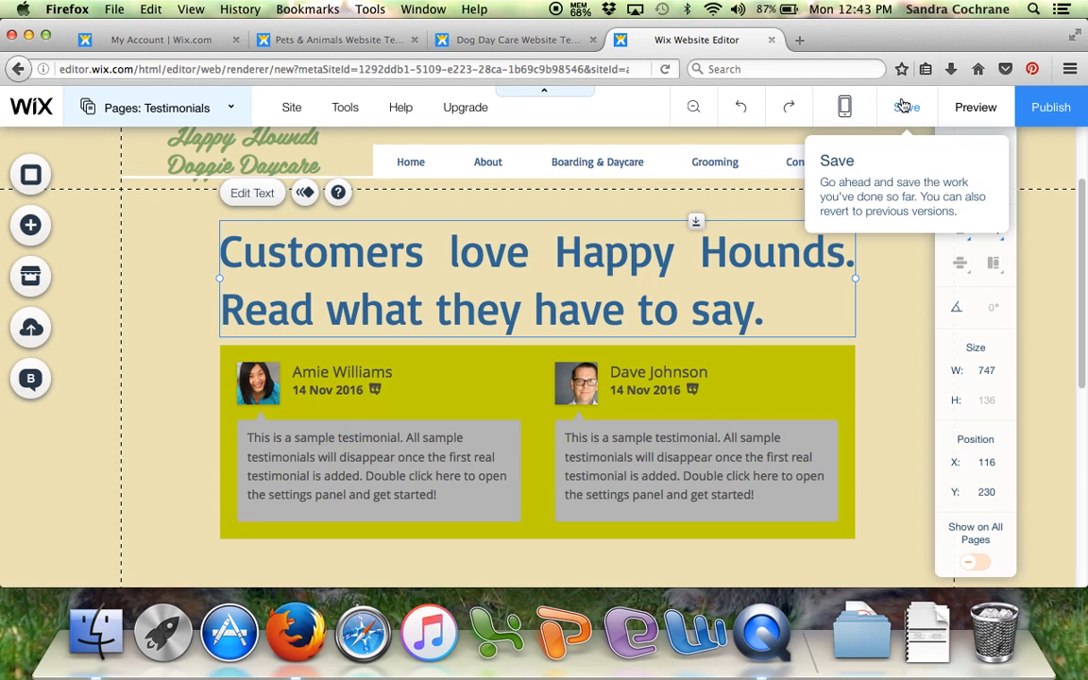
- Open the Home page and switch the editor to the mobile view
left_click(230, 113)
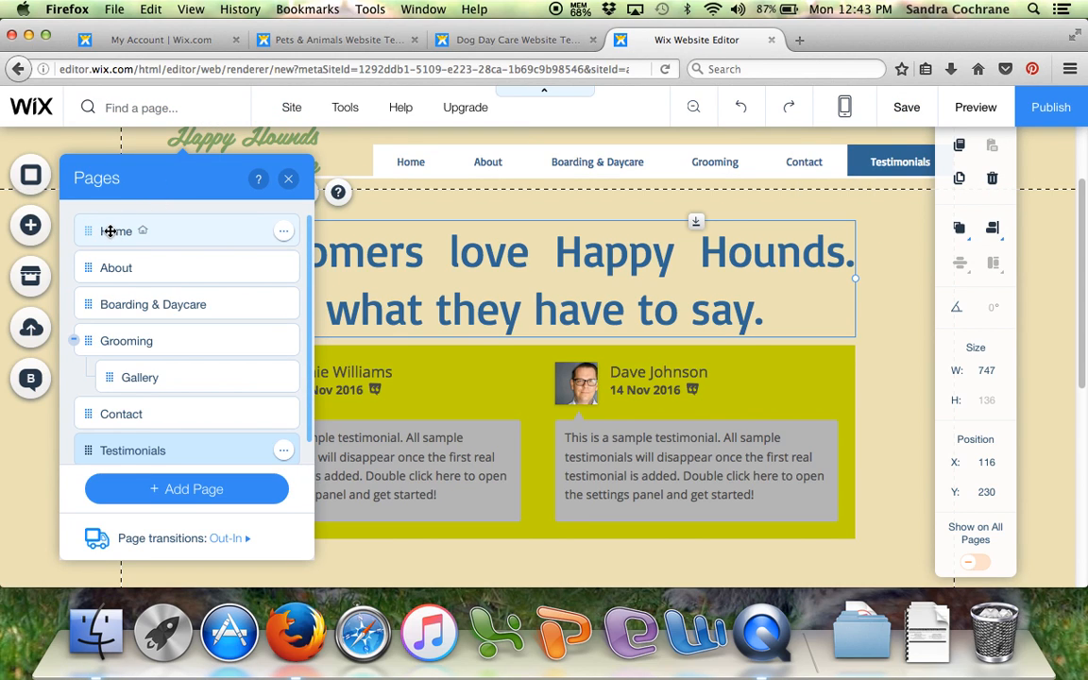
left_click(111, 231)
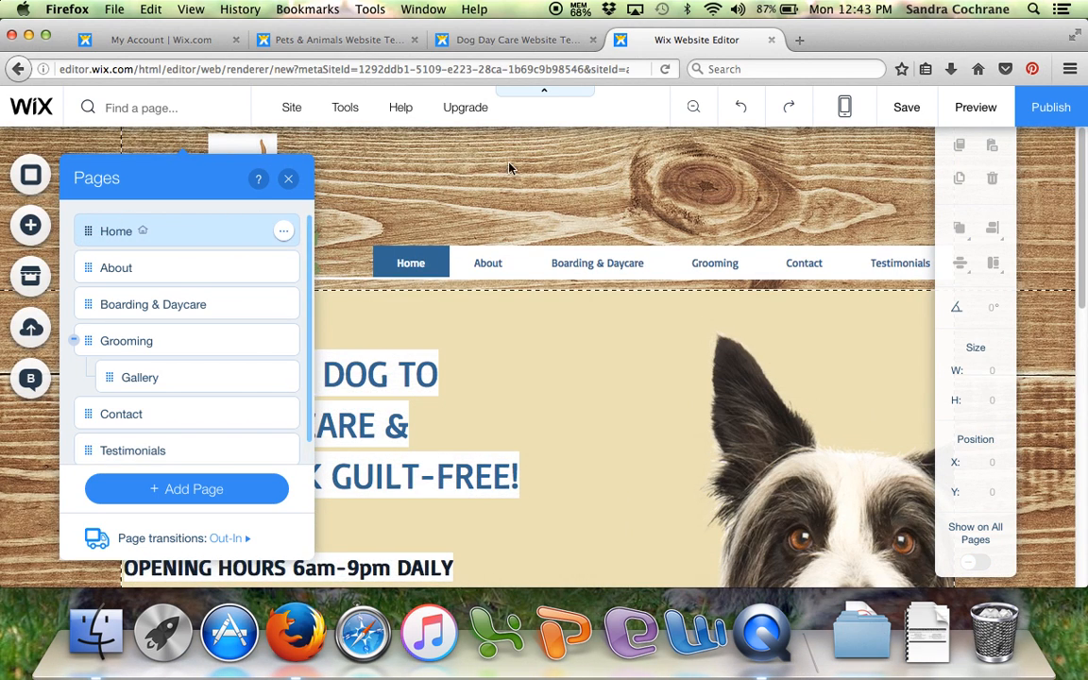
left_click(847, 112)
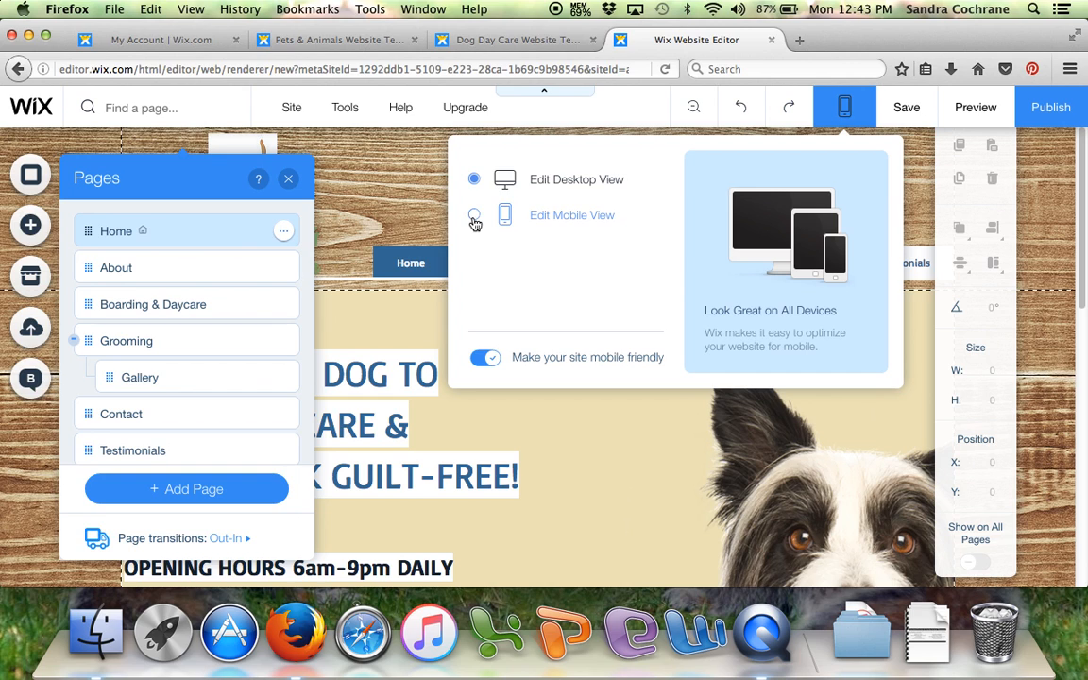
left_click(571, 215)
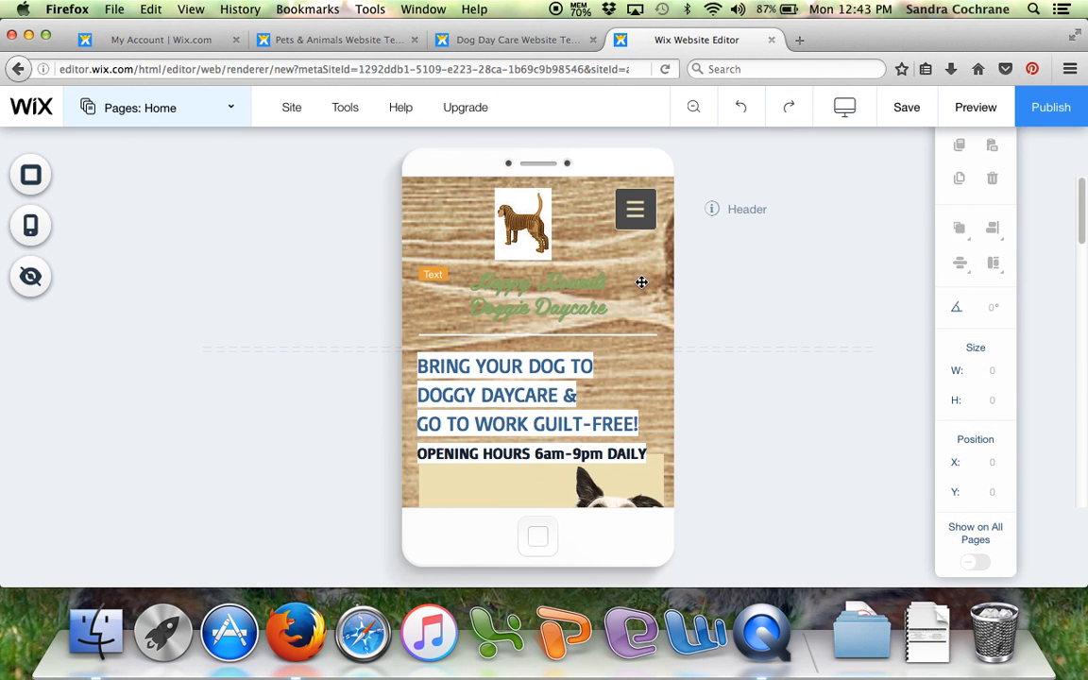
- Review the mobile Home page from header to footer and check the options of its navigation menu
scroll(591, 323, "down", 10)
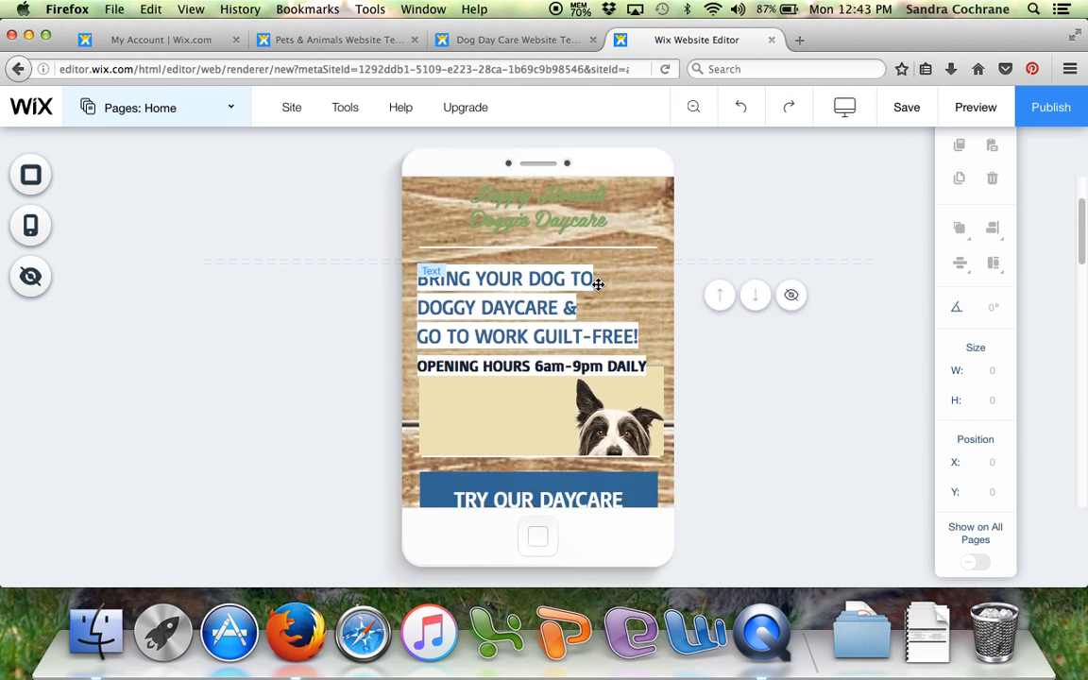
scroll(591, 268, "down", 3)
scroll(590, 264, "up", 10)
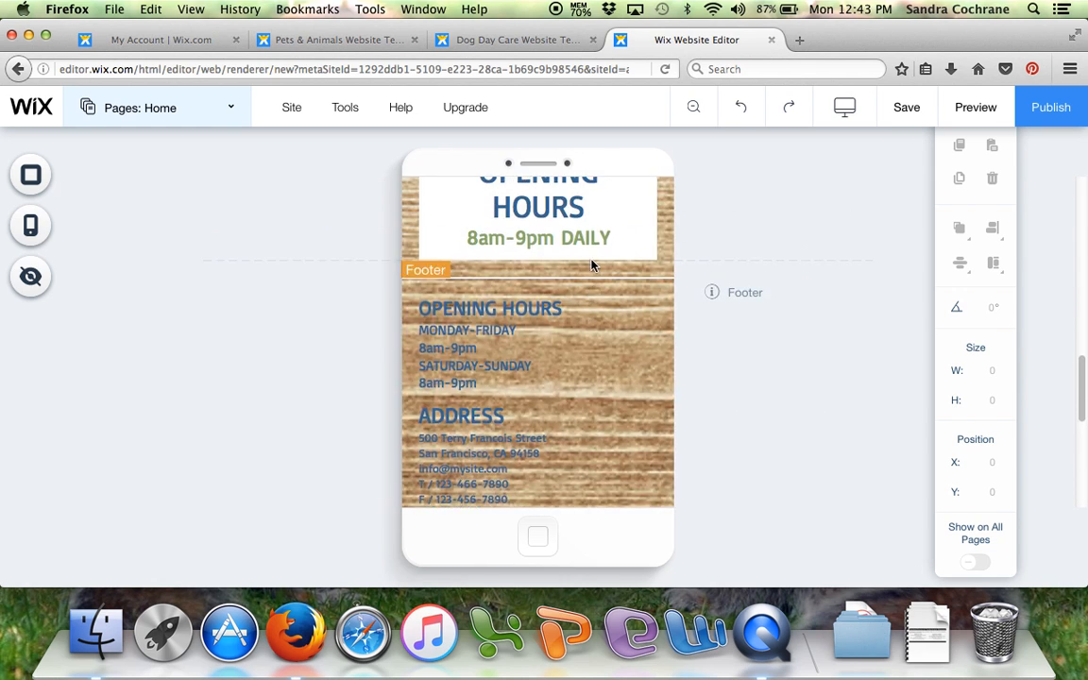
scroll(591, 261, "up", 5)
scroll(546, 231, "up", 5)
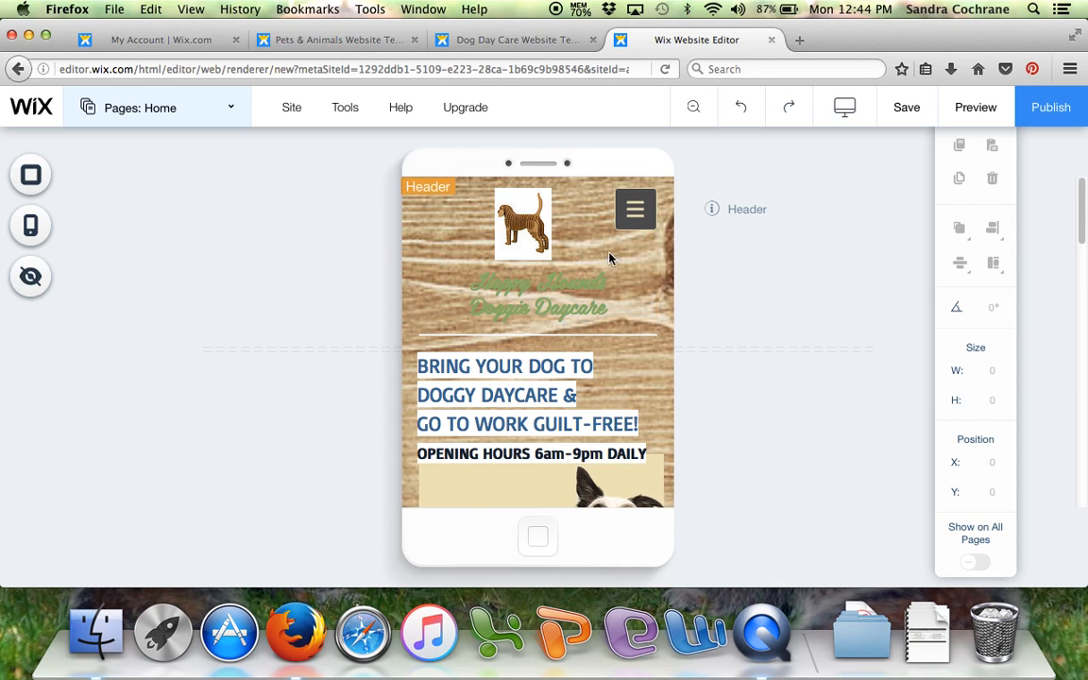
left_click(635, 211)
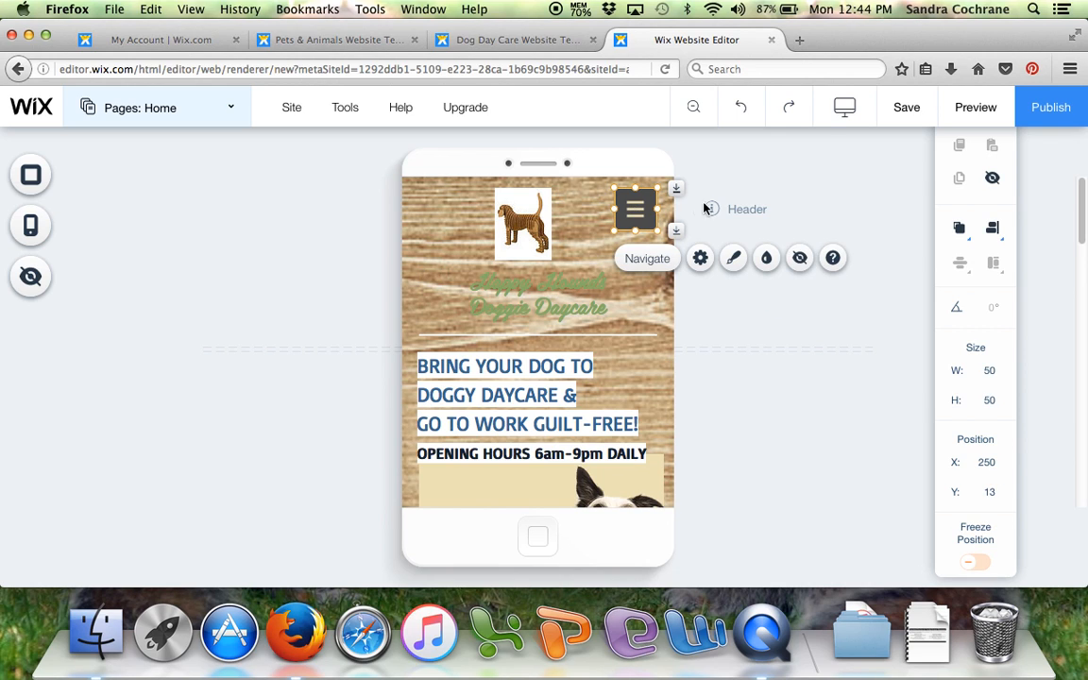
left_click(729, 182)
- Return to the desktop view and save the site on a free Wix.com domain with the site name happyhounds
left_click(845, 107)
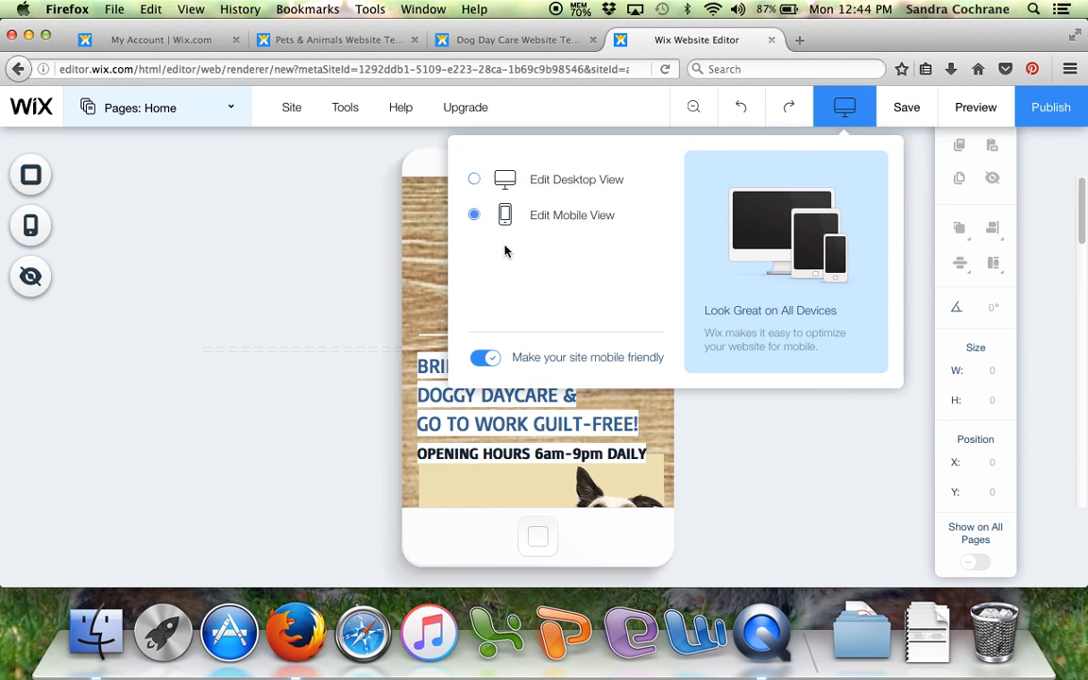
left_click(473, 178)
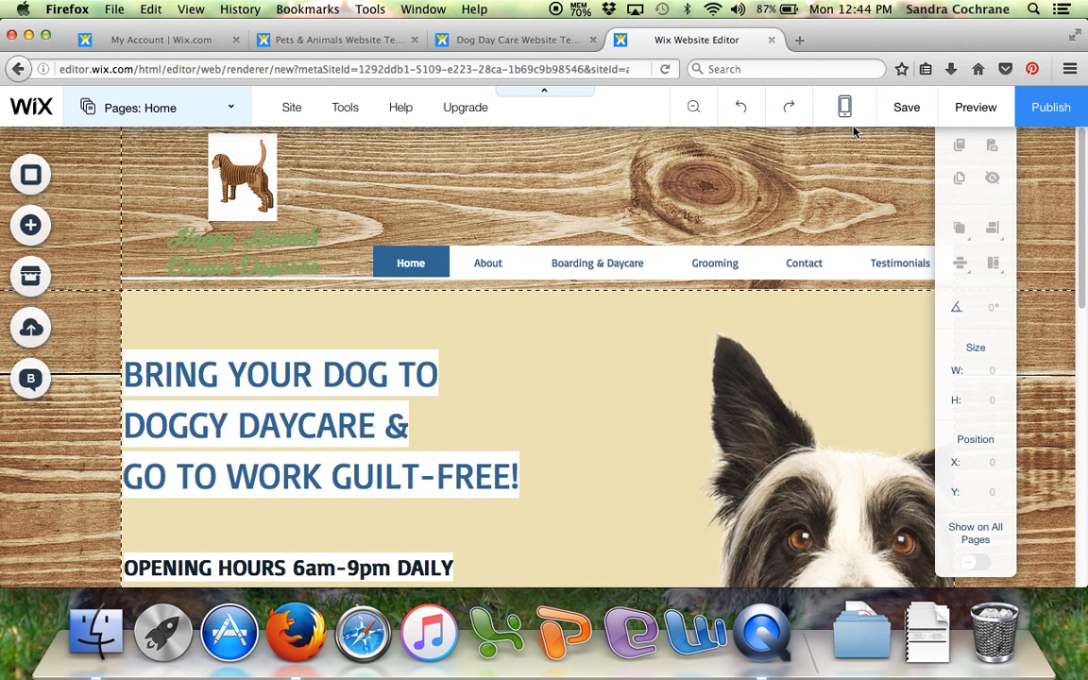
left_click(910, 111)
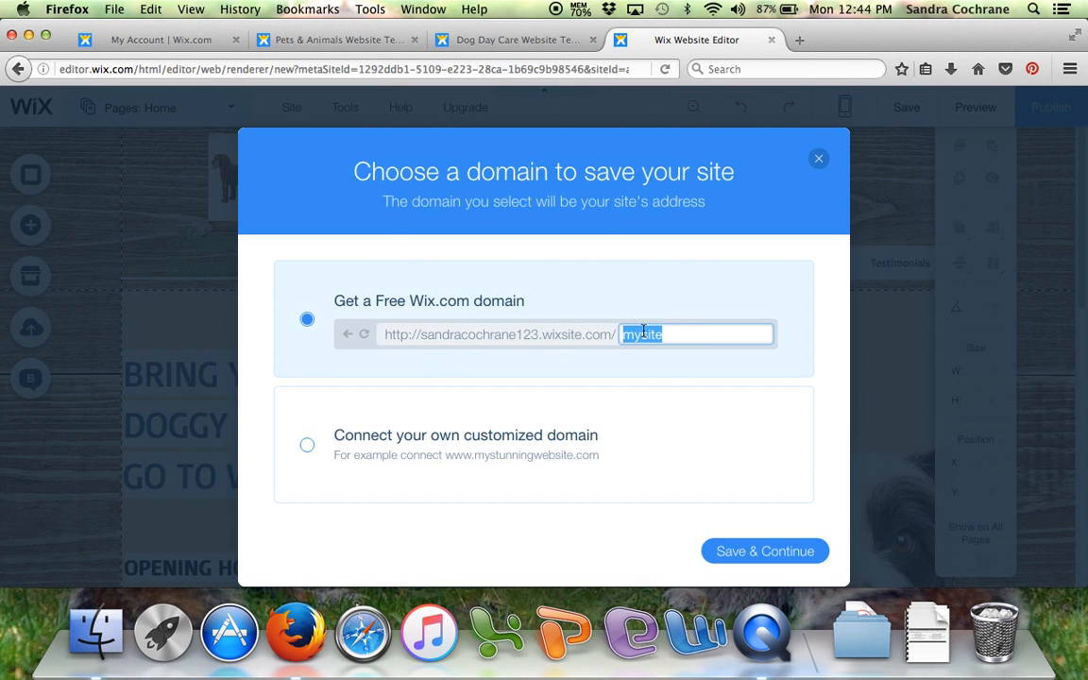
type("Ha")
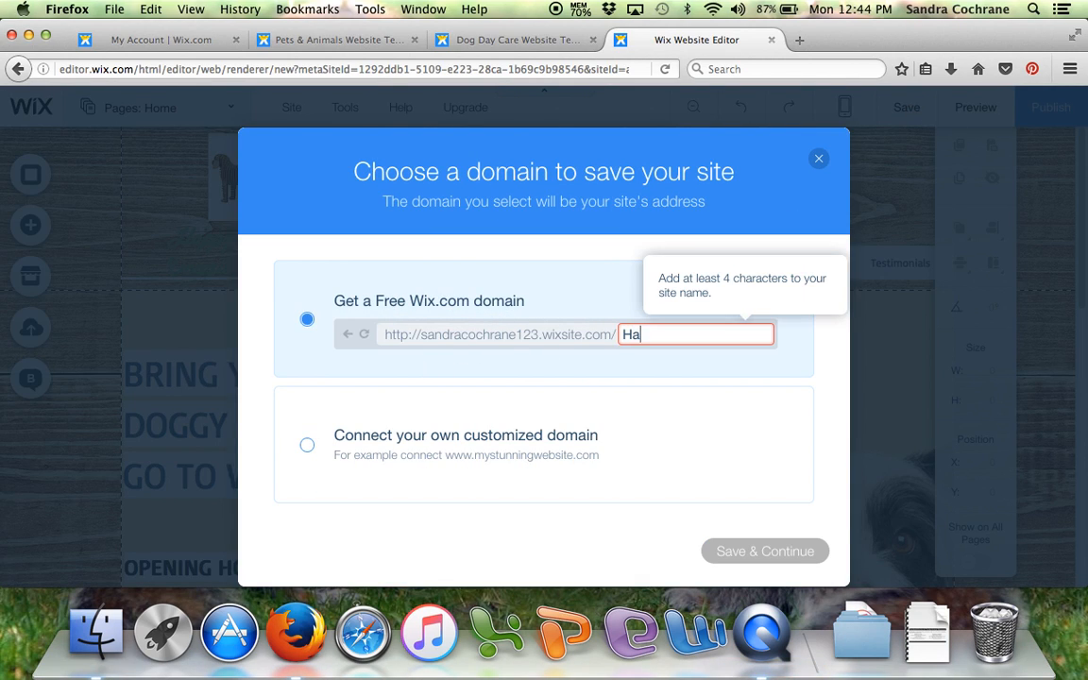
type("ppyounds")
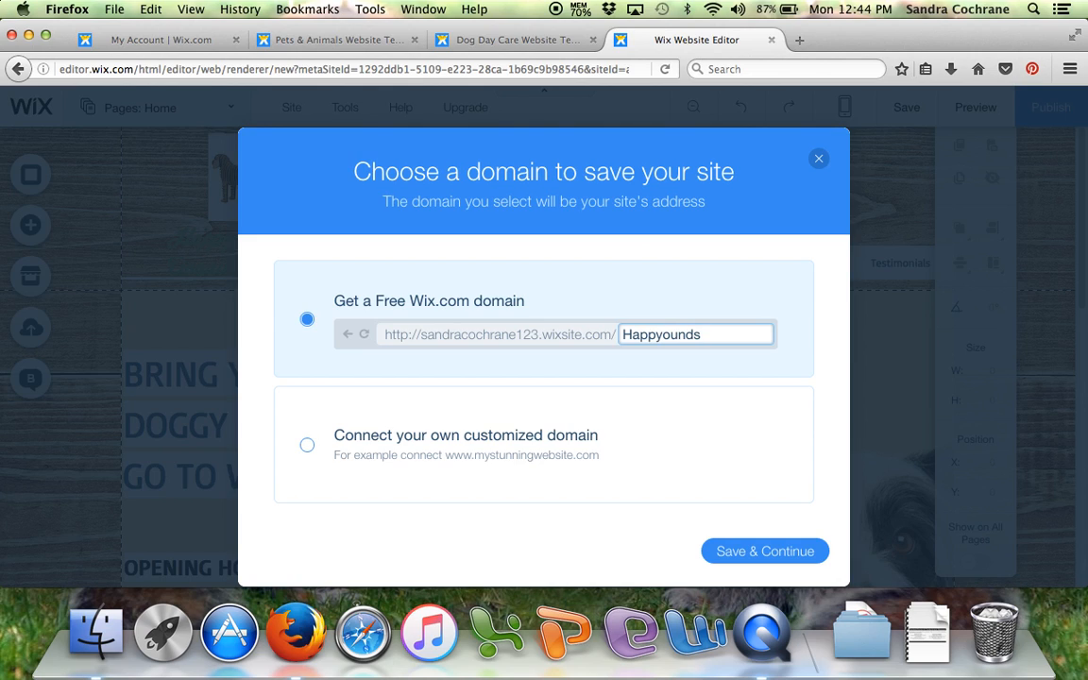
type("H")
left_click(755, 552)
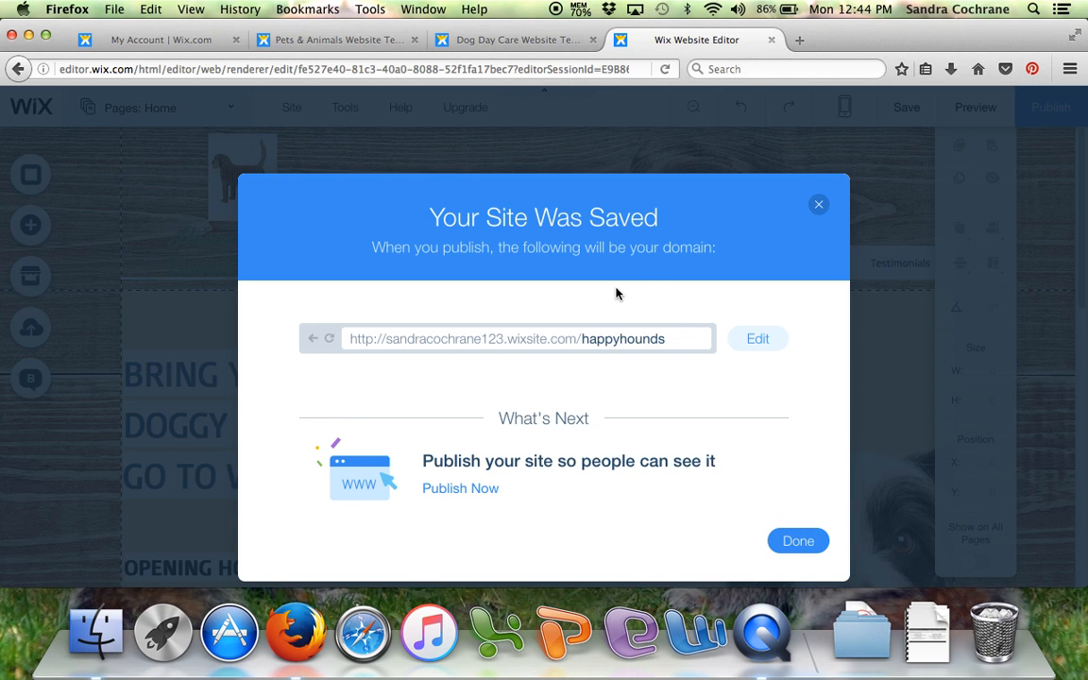
left_click(815, 206)
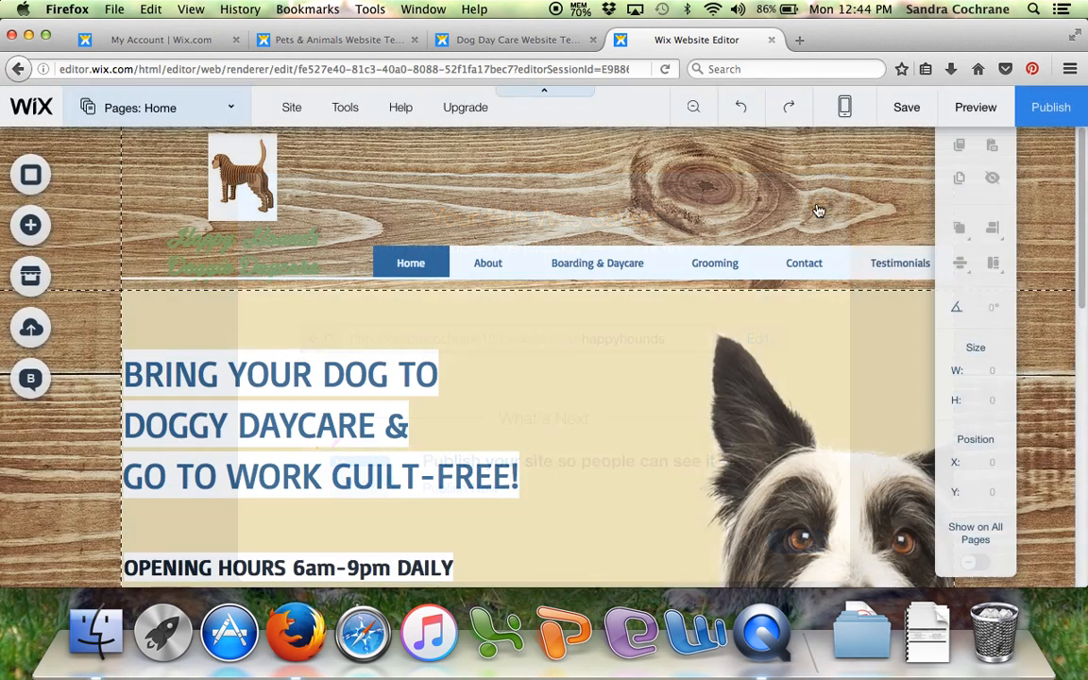
- Preview the site and look through the Home, About, Boarding & Daycare and Gallery pages
left_click(982, 109)
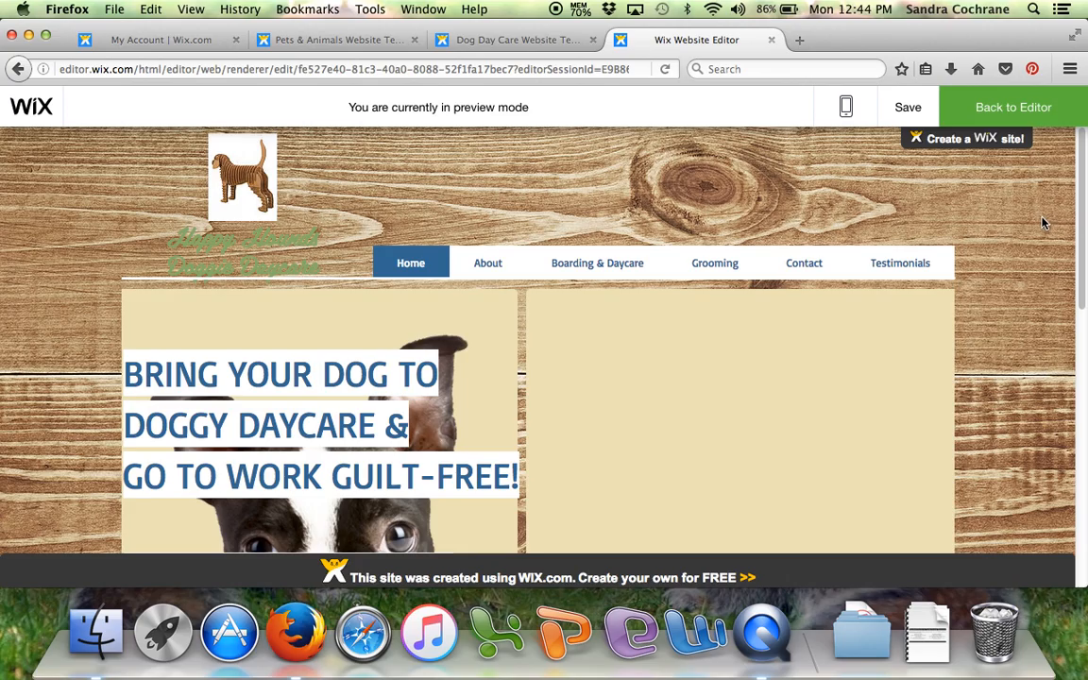
scroll(1020, 293, "down", 3)
scroll(1025, 304, "down", 1)
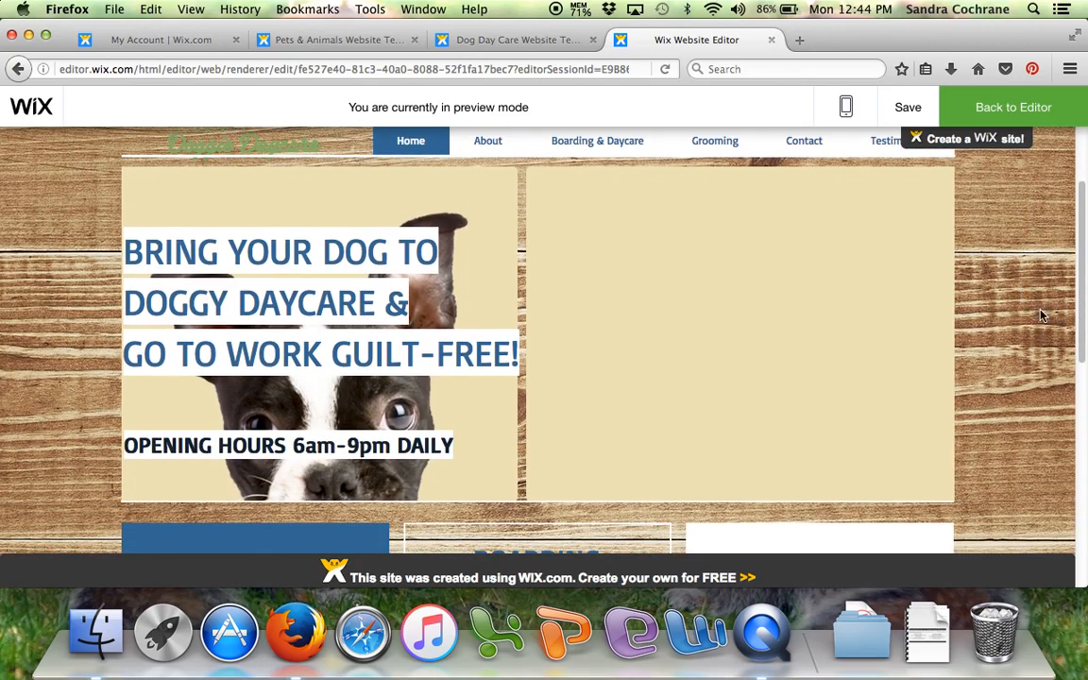
left_click(487, 142)
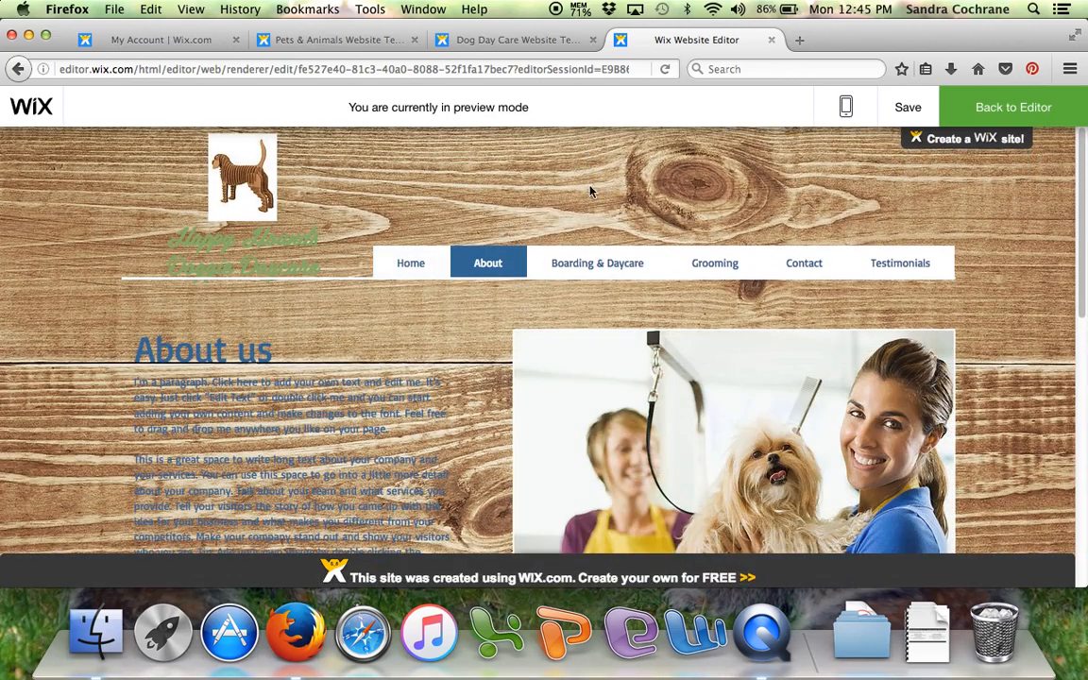
left_click(601, 266)
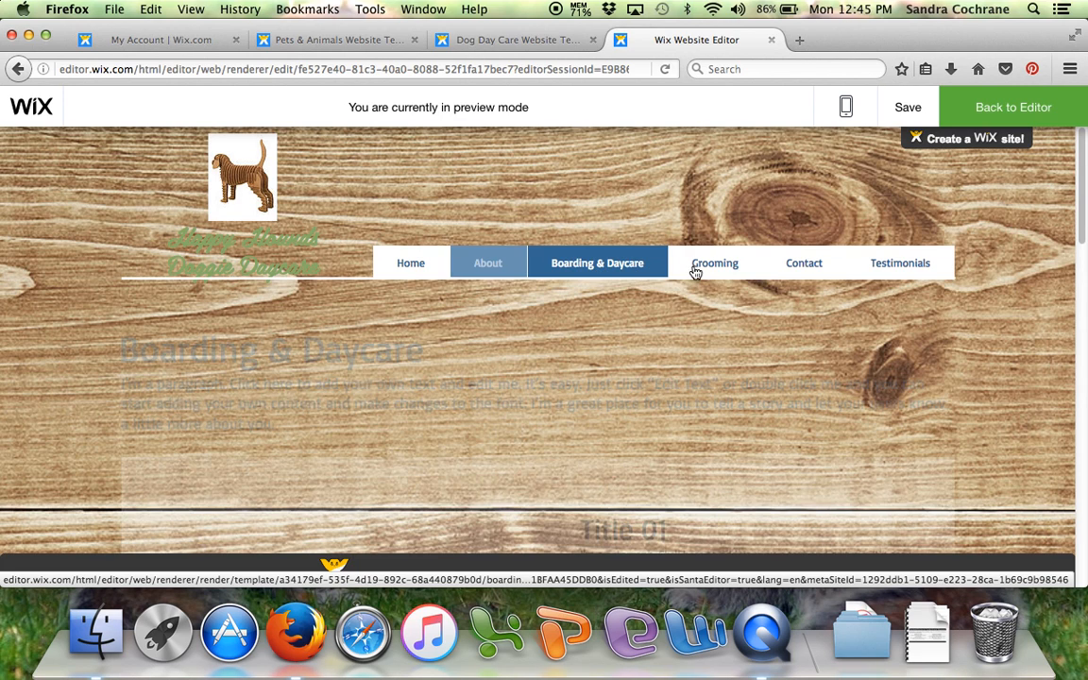
mouse_move(695, 272)
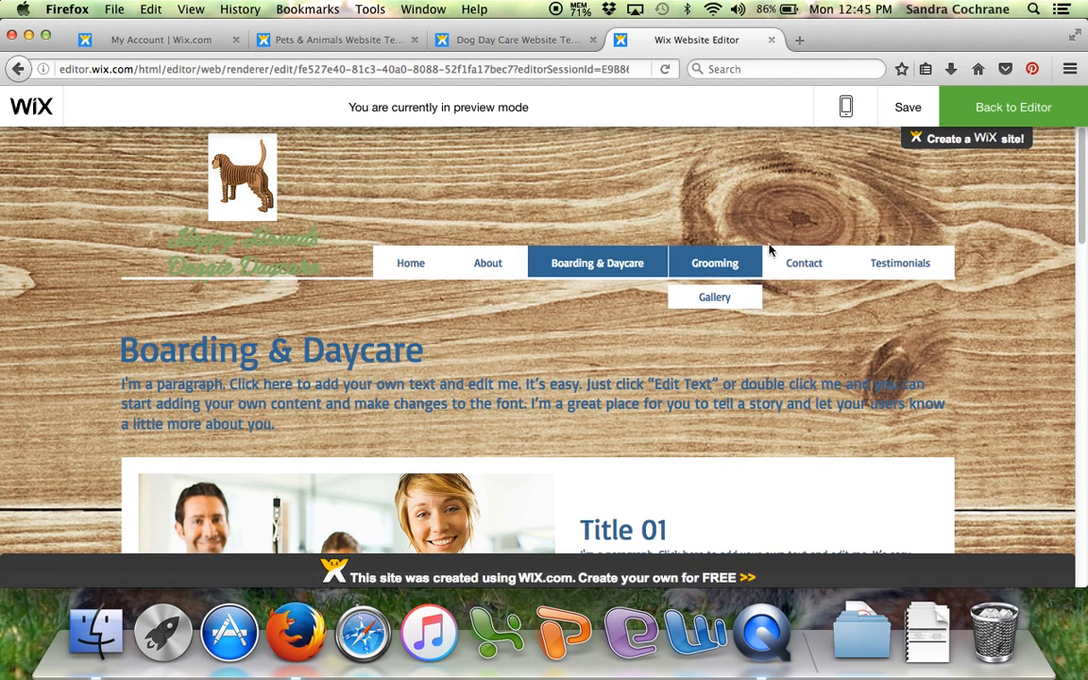
left_click(713, 299)
scroll(949, 274, "down", 3)
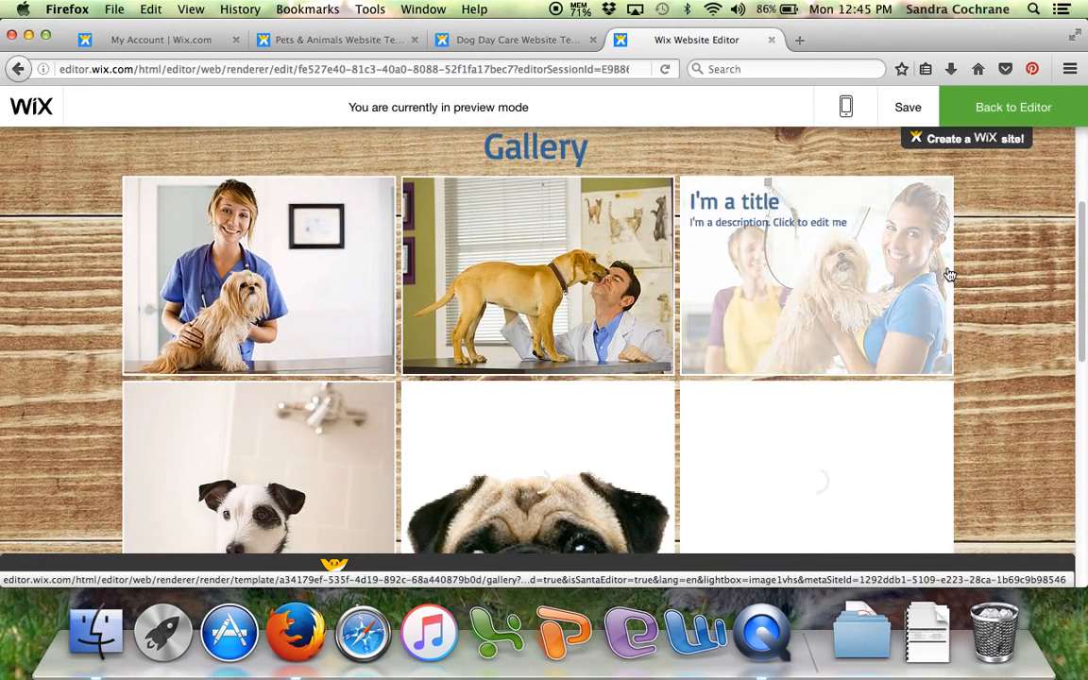
scroll(605, 330, "down", 1)
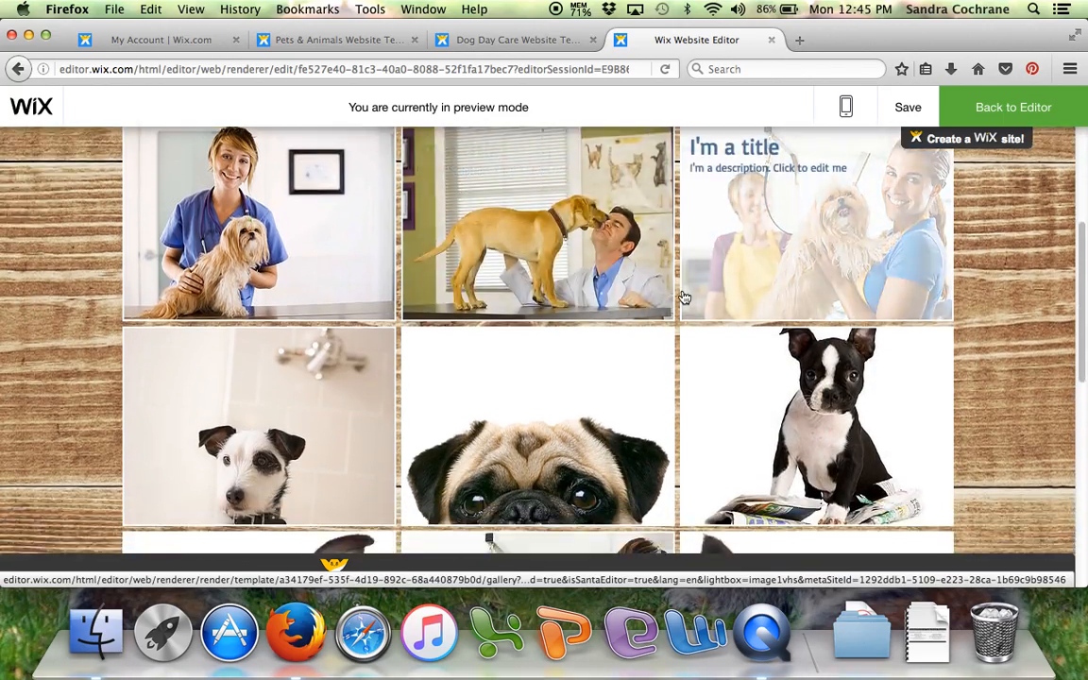
scroll(699, 293, "up", 5)
- Review the Testimonials page in the preview from header to footer, and return to the editor
left_click(896, 274)
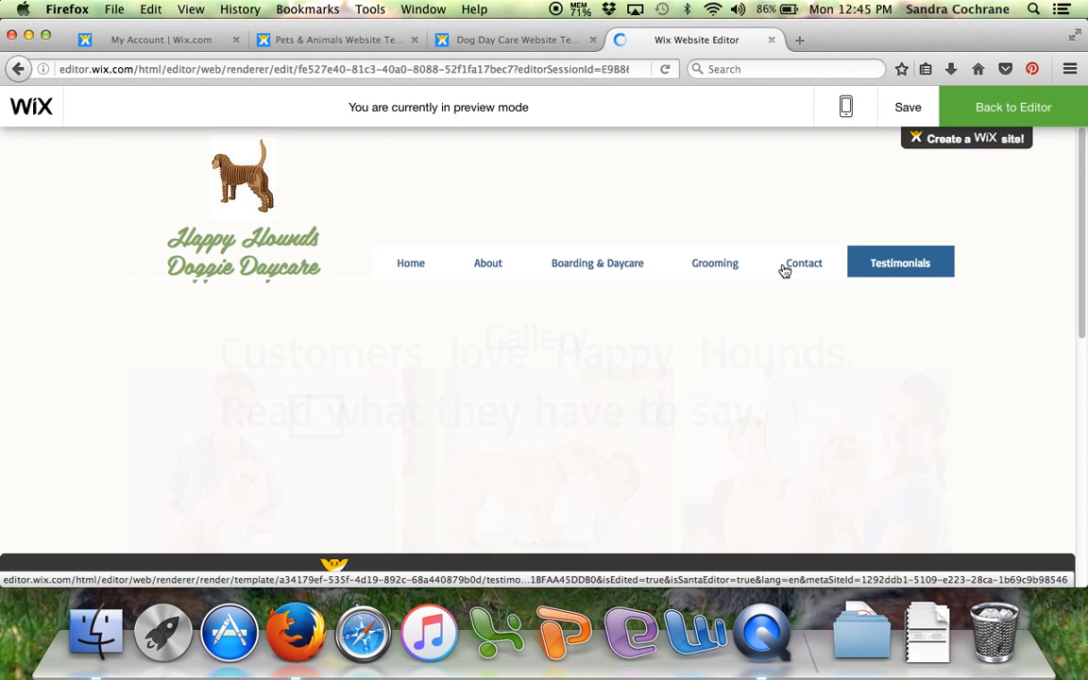
scroll(995, 272, "down", 1)
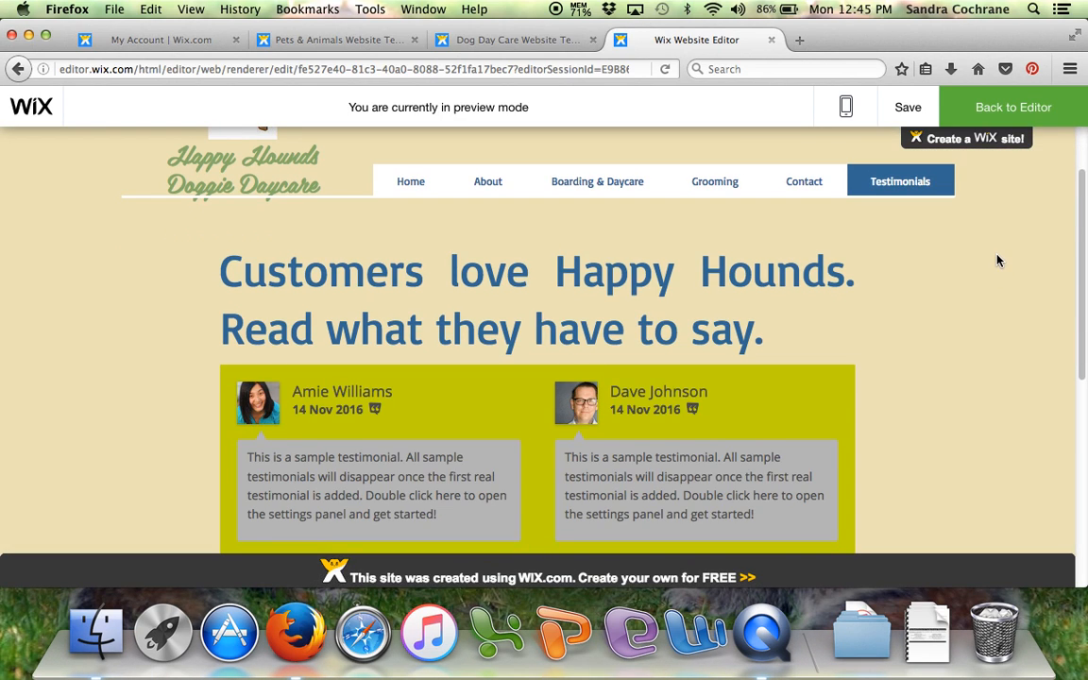
scroll(373, 250, "down", 2)
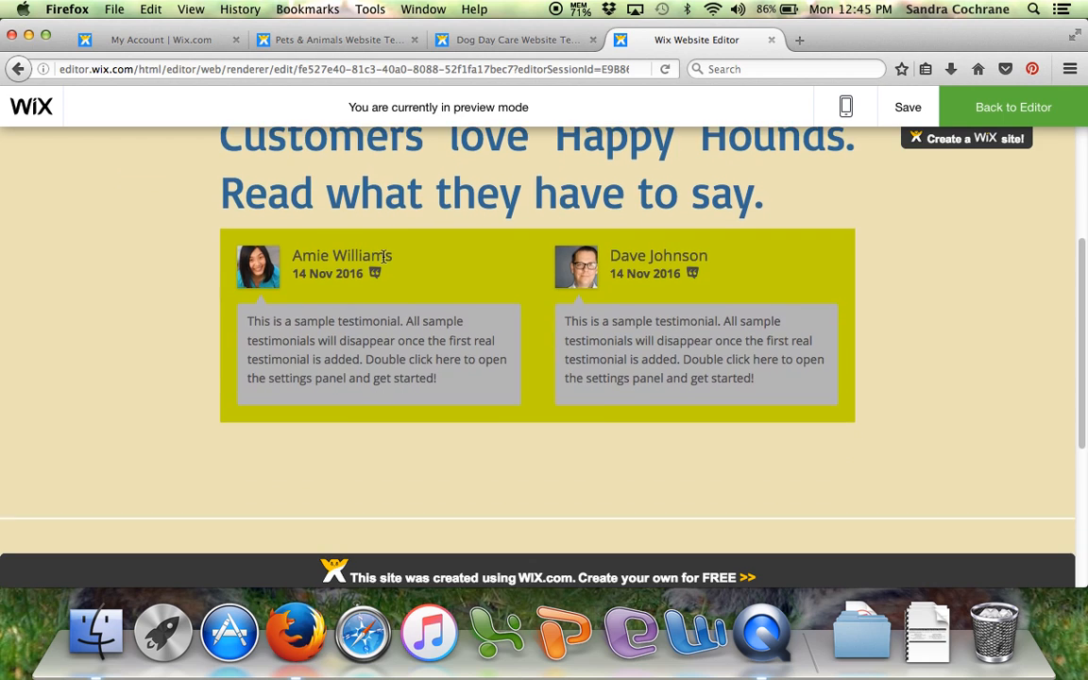
scroll(888, 221, "down", 1)
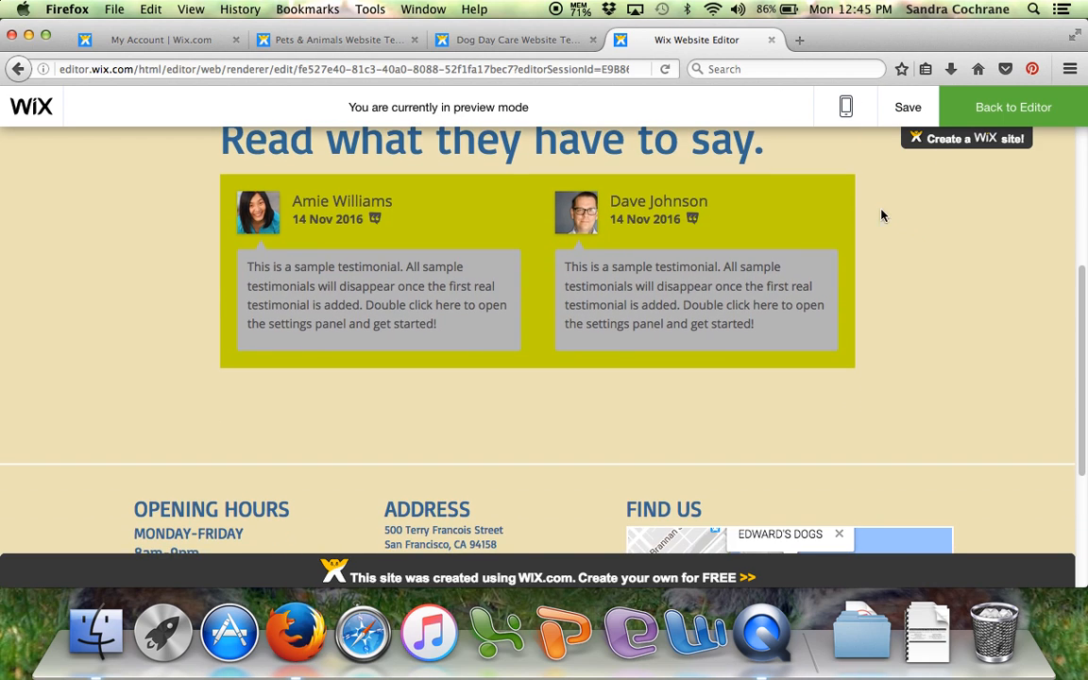
scroll(884, 233, "up", 4)
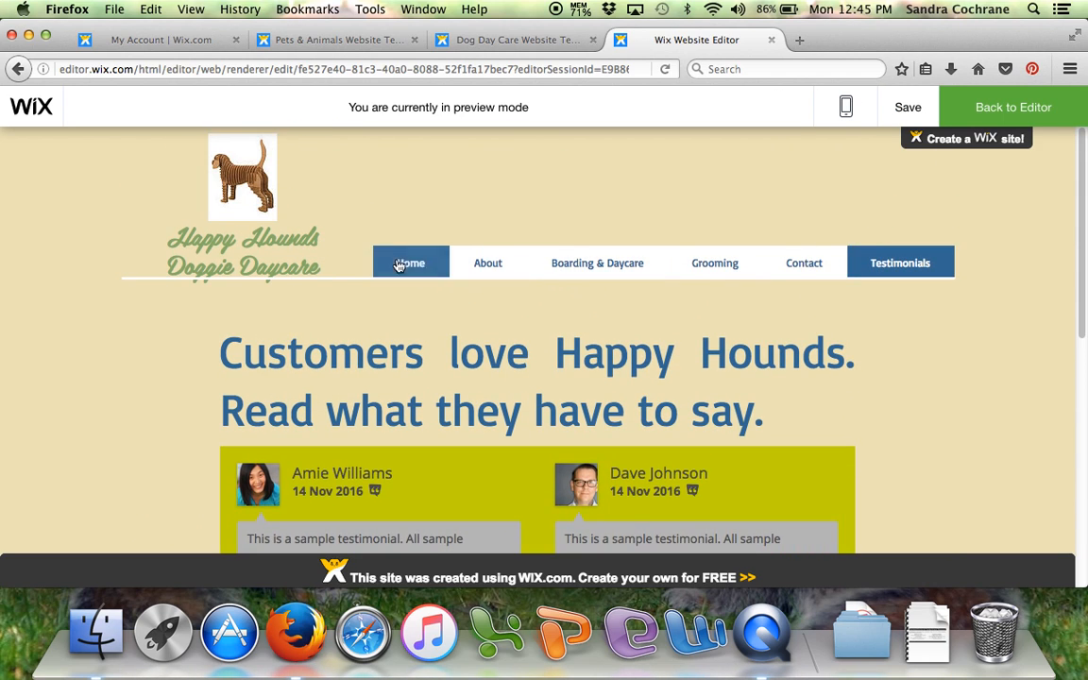
left_click(1001, 110)
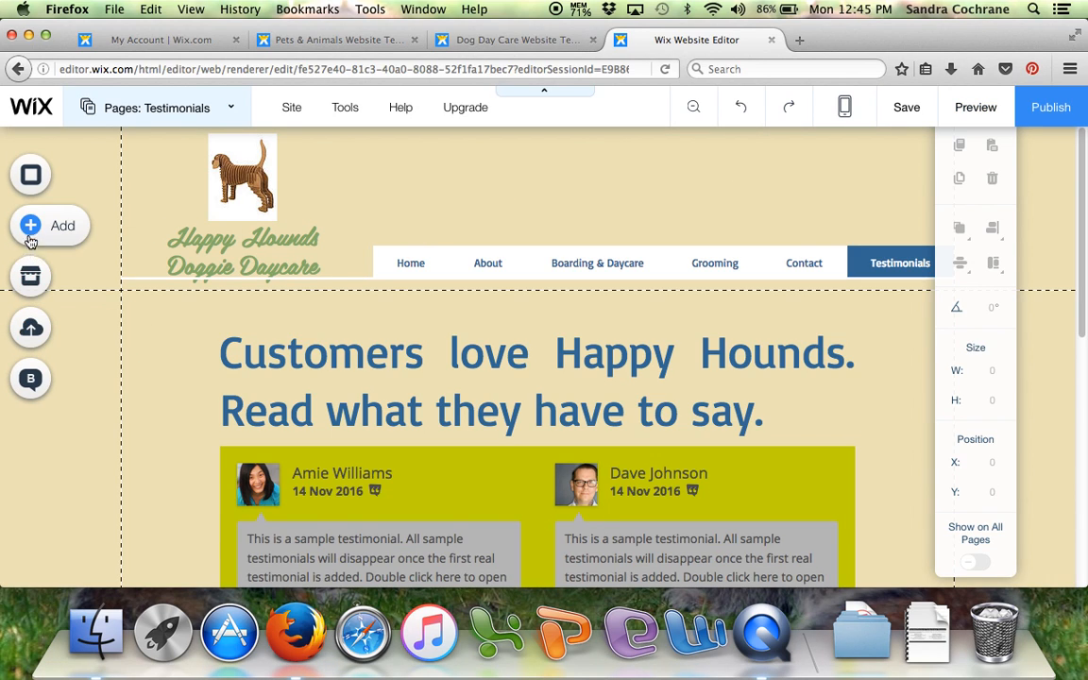
- Replace the Testimonials page background with the brown wood plank image from the selected backgrounds
left_click(81, 162)
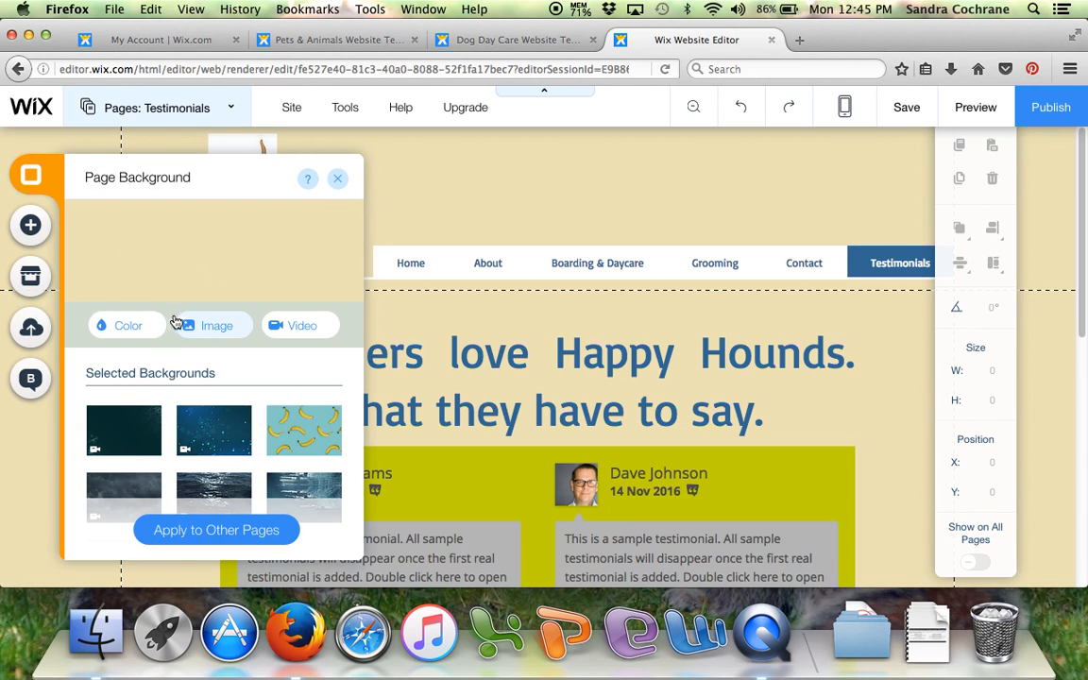
scroll(285, 415, "down", 2)
scroll(285, 415, "down", 10)
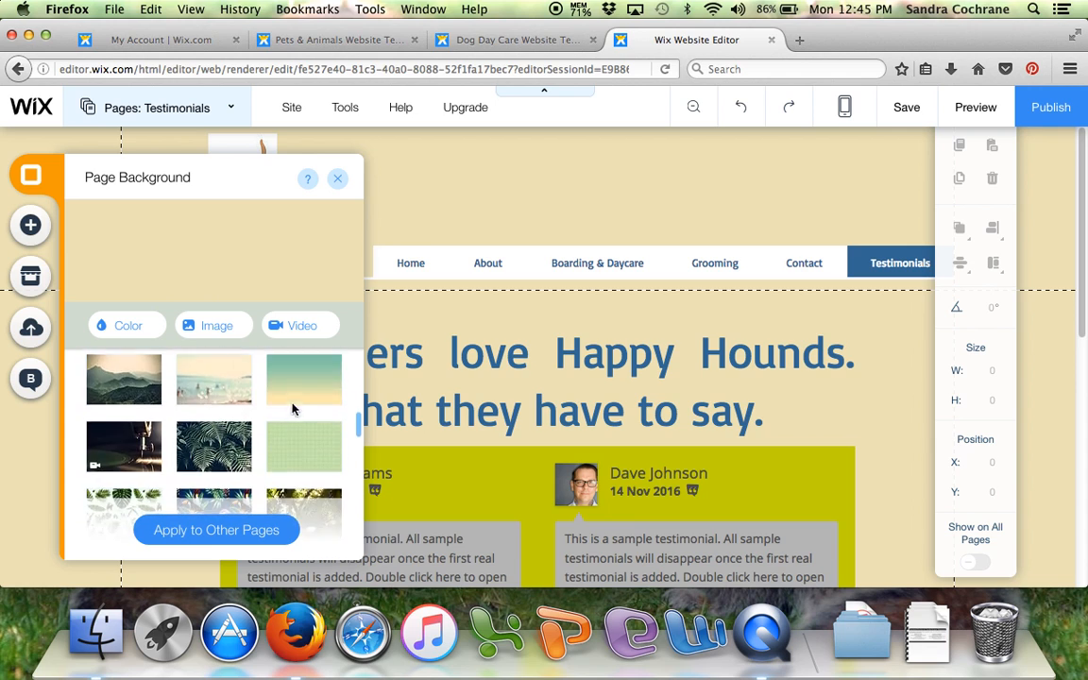
scroll(263, 398, "down", 3)
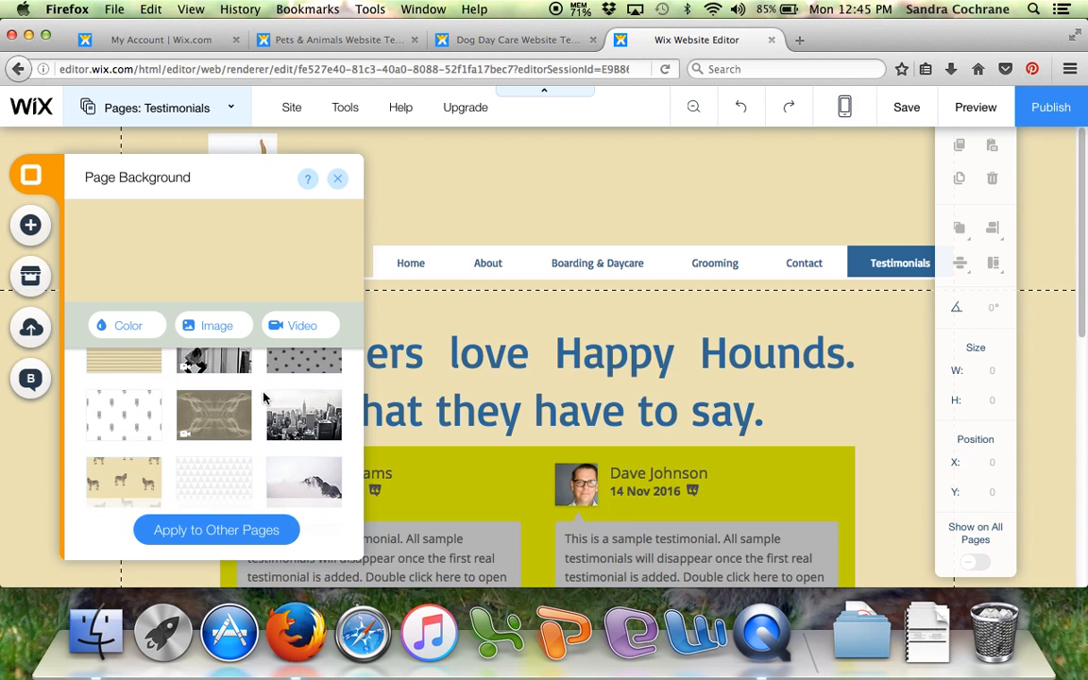
scroll(264, 401, "down", 8)
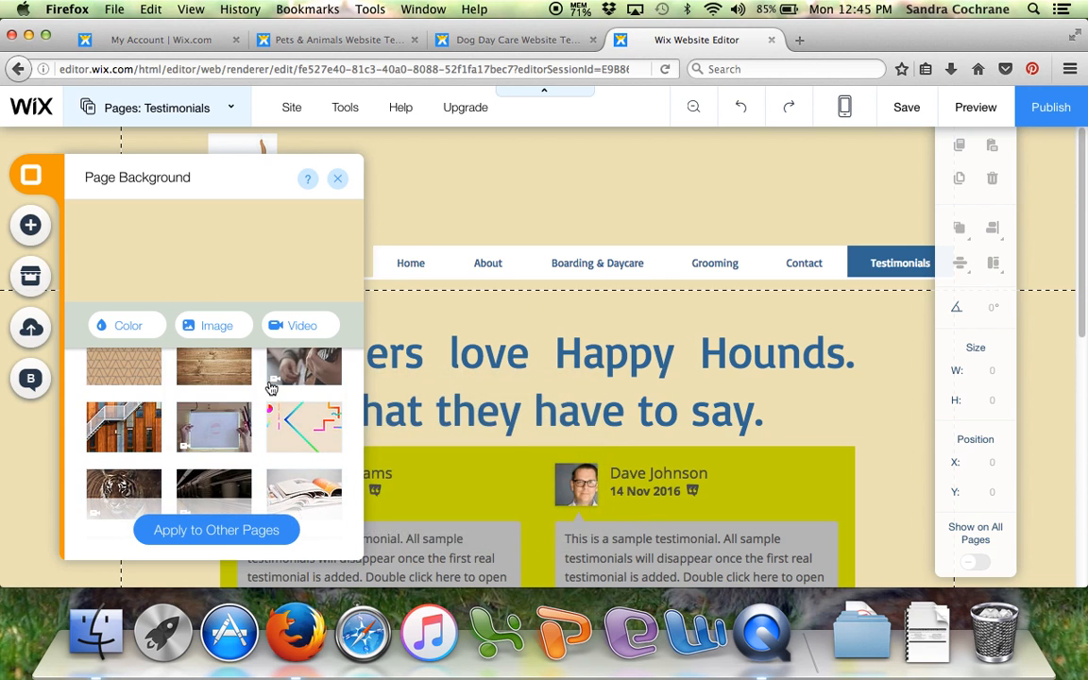
left_click(212, 372)
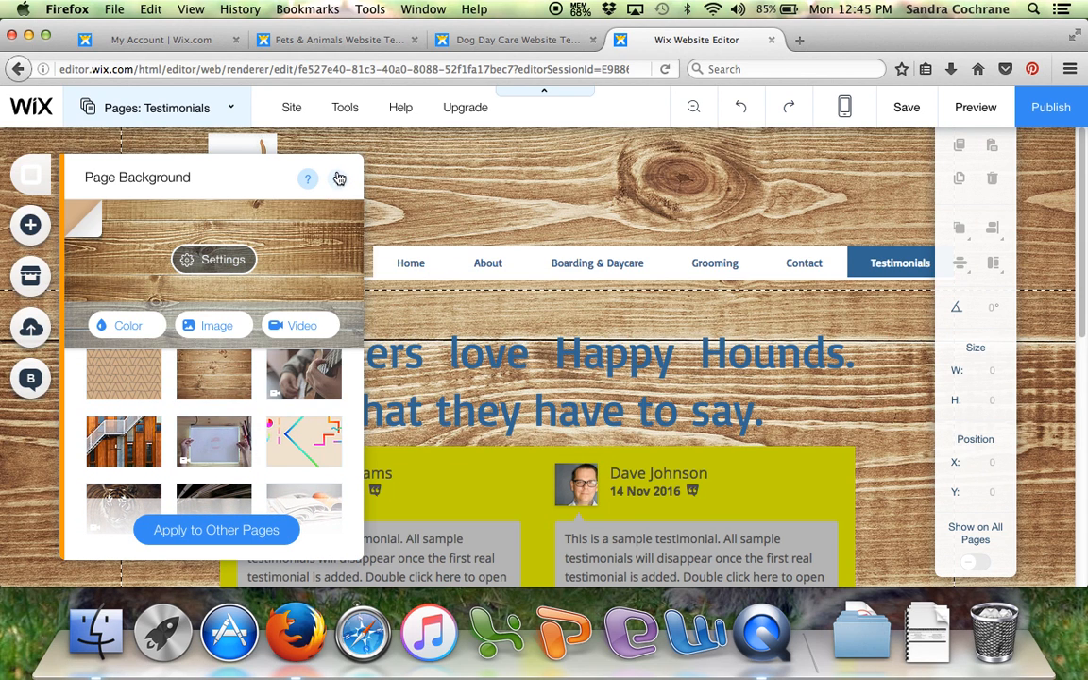
left_click(336, 180)
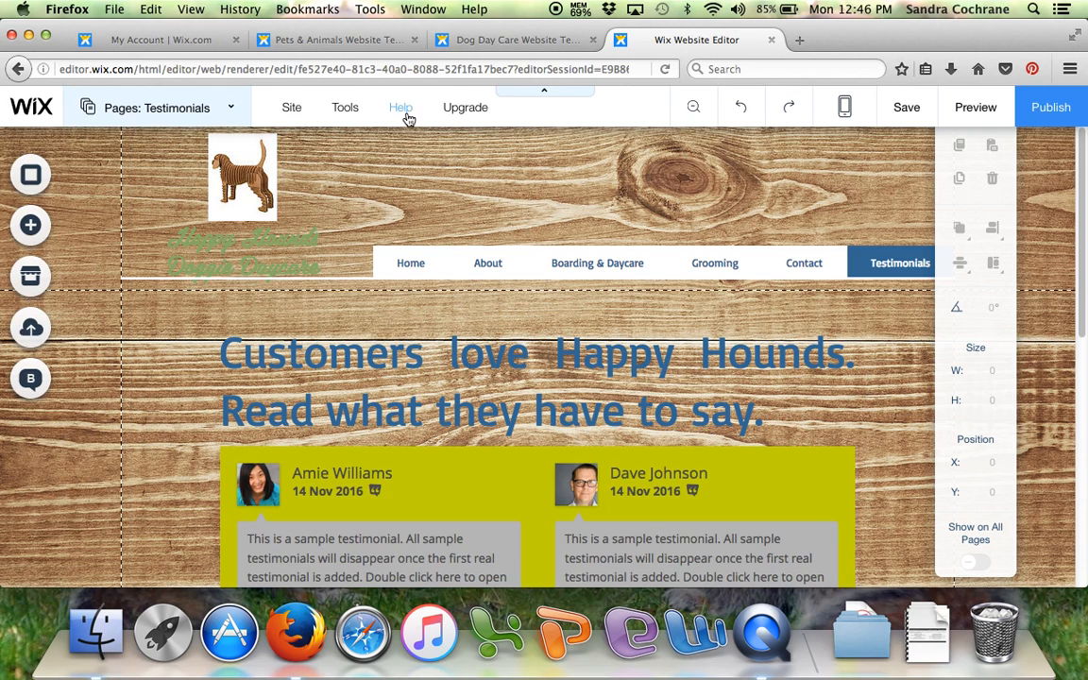
- Look over the popular topics in the Editor Help Center and close it
mouse_move(402, 111)
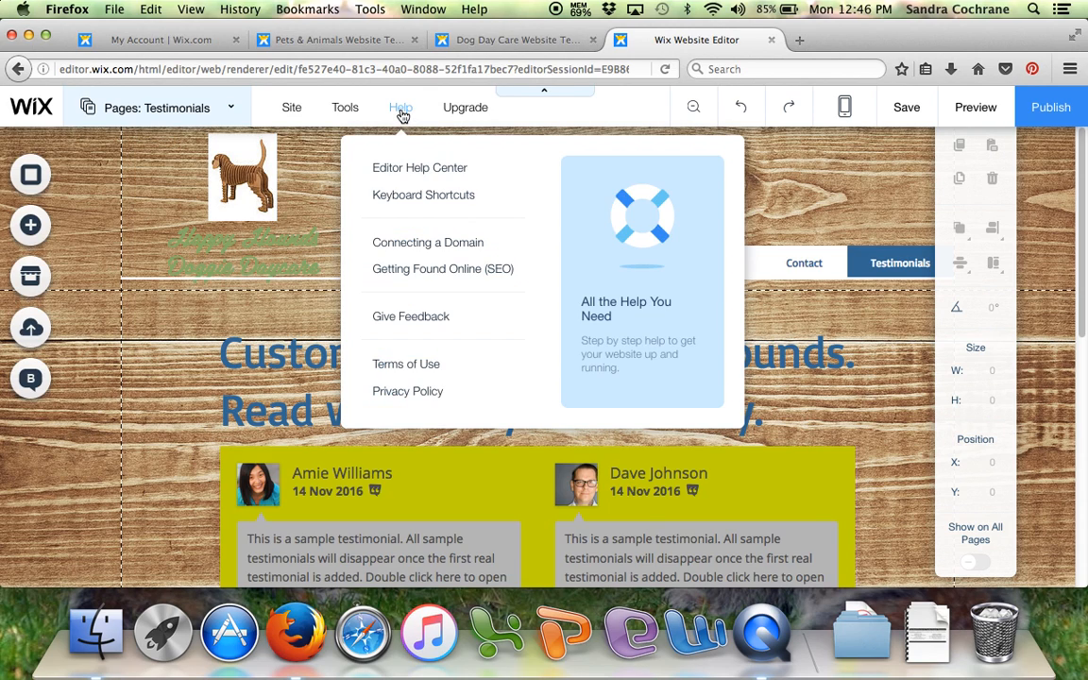
left_click(416, 168)
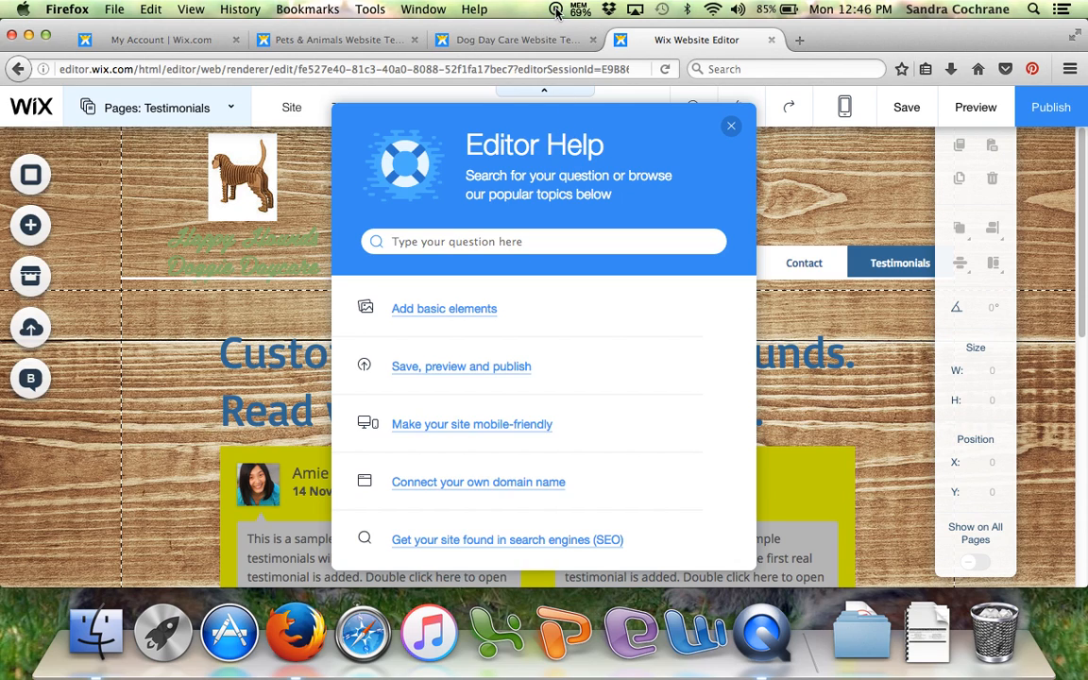
left_click(731, 126)
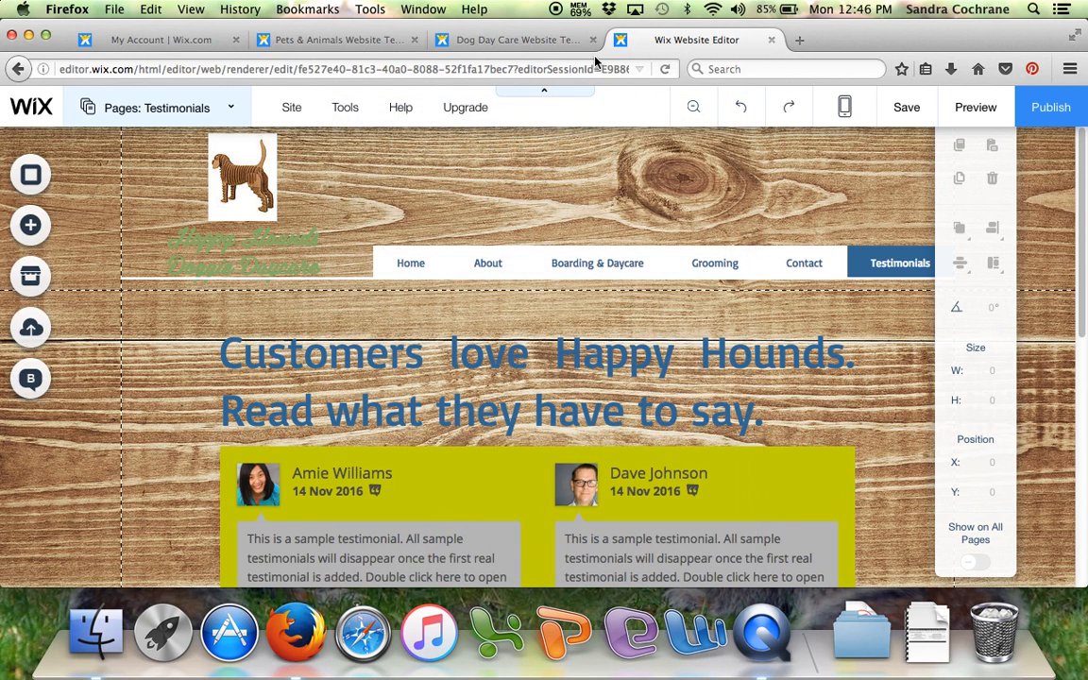